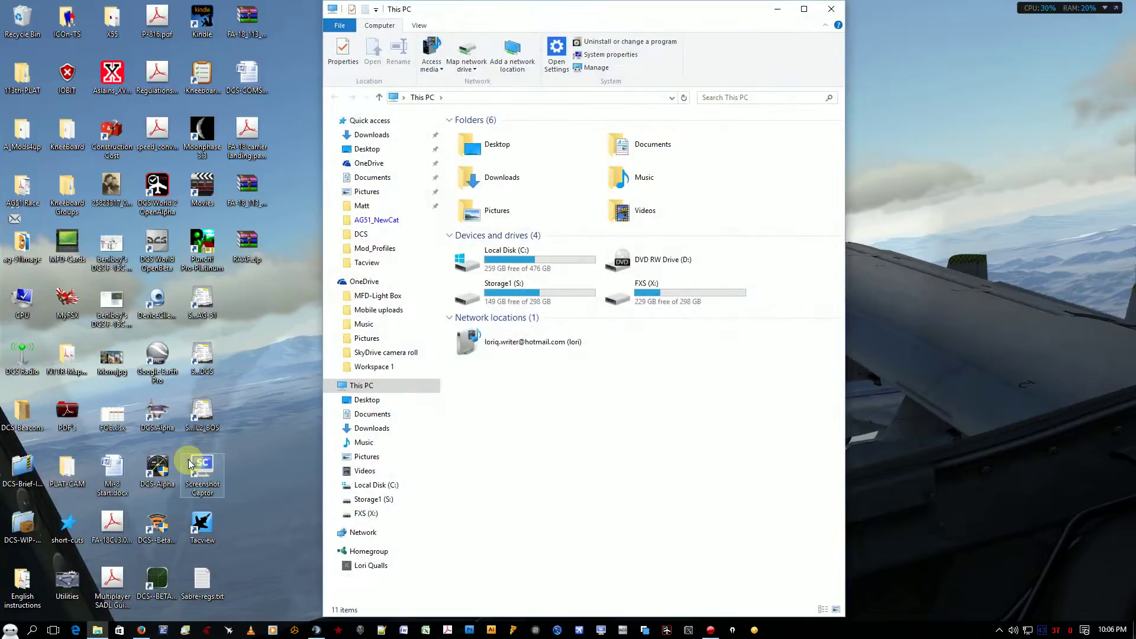
- Look through the JSGME folder on Local Disk (C:) and return to the drive's root
left_click(534, 262)
double_click(534, 262)
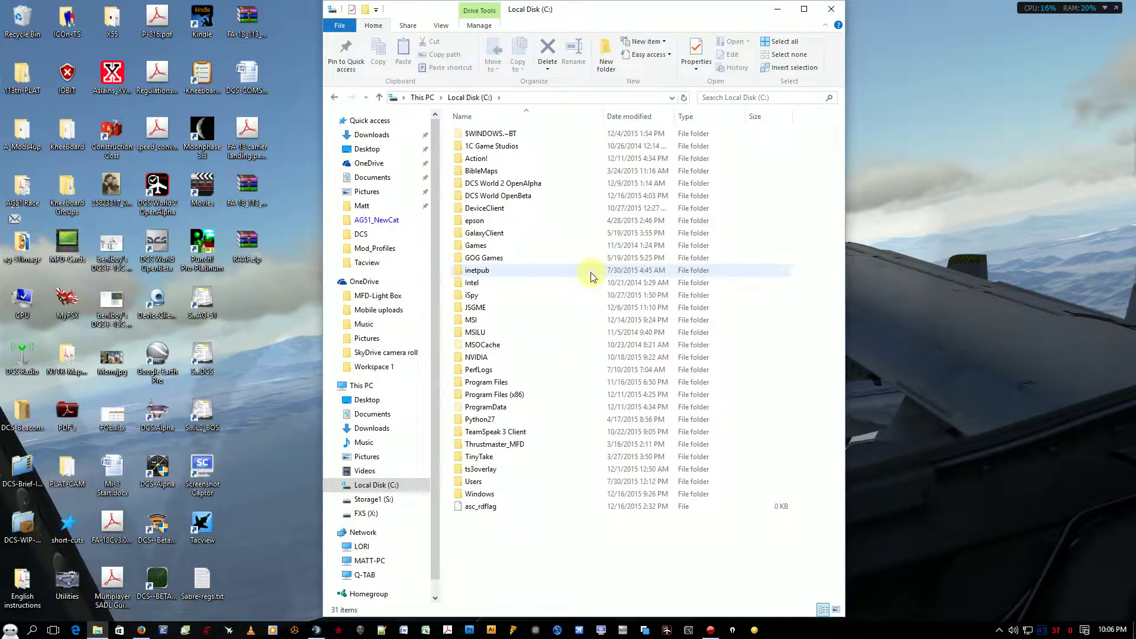
double_click(475, 308)
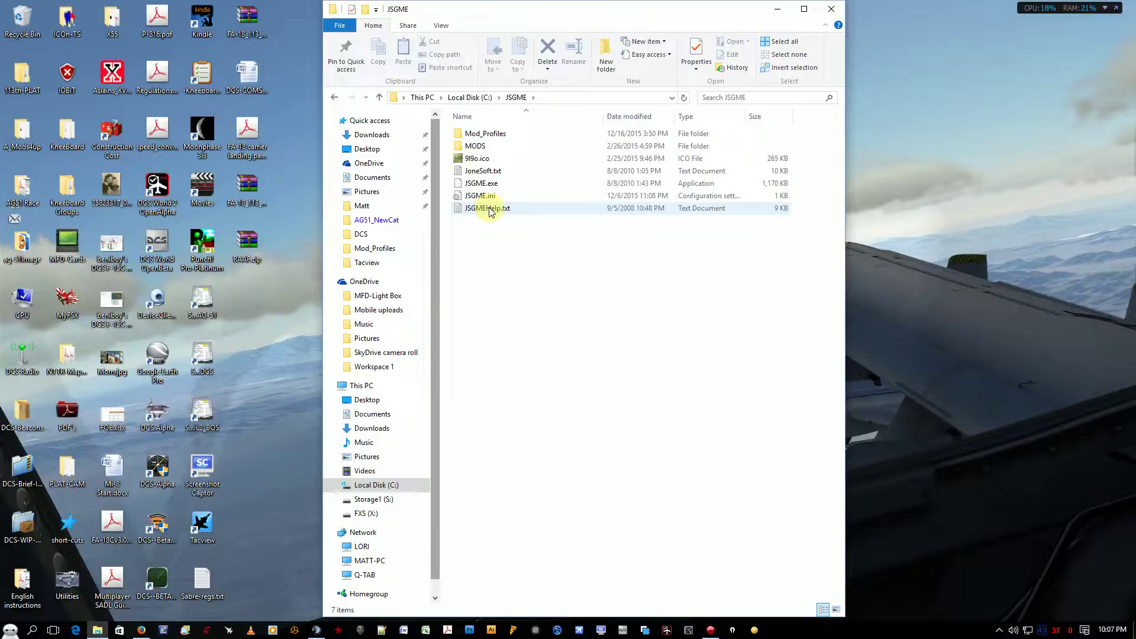
left_click(334, 97)
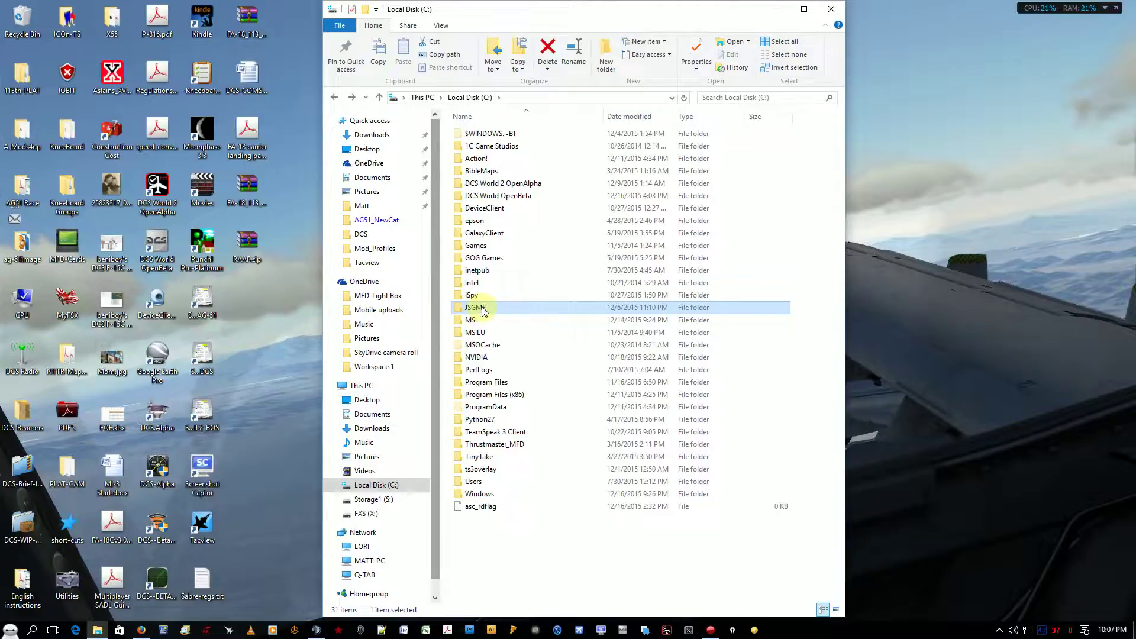
mouse_move(484, 310)
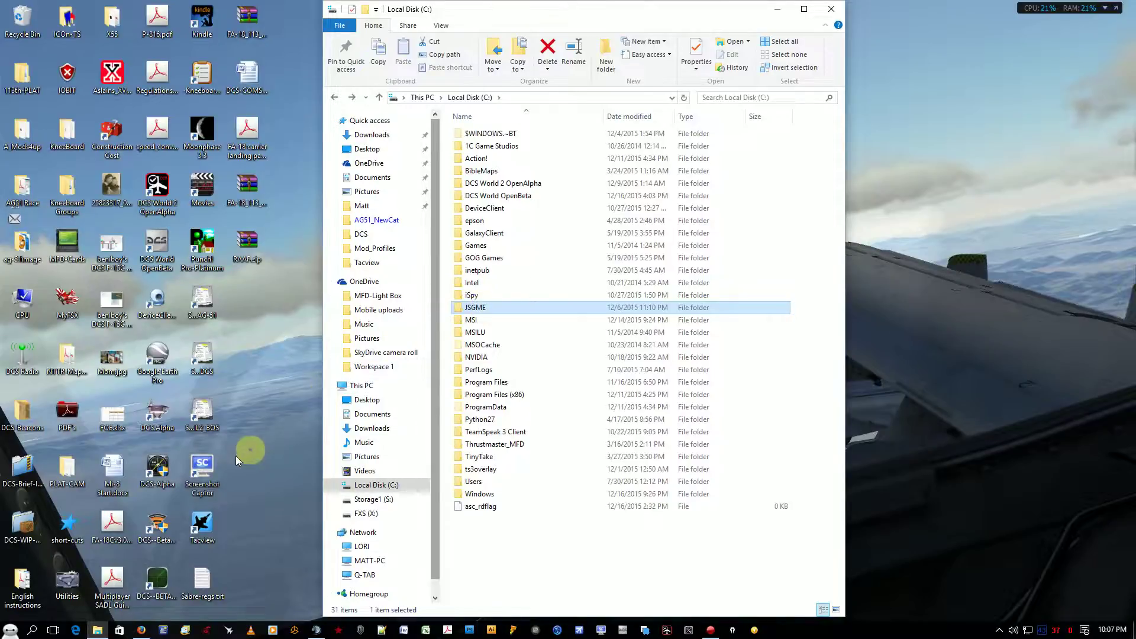
- View the available and activated mods in the mod enablers for DCS OpenAlpha and OpenBeta, closing each one
double_click(159, 472)
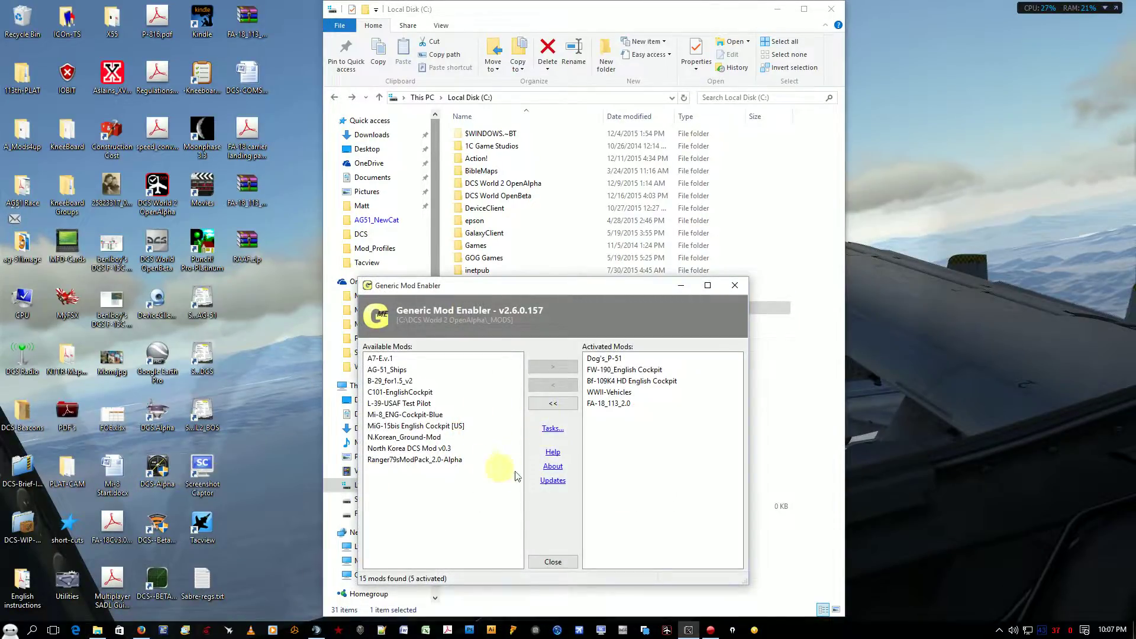
left_click(735, 287)
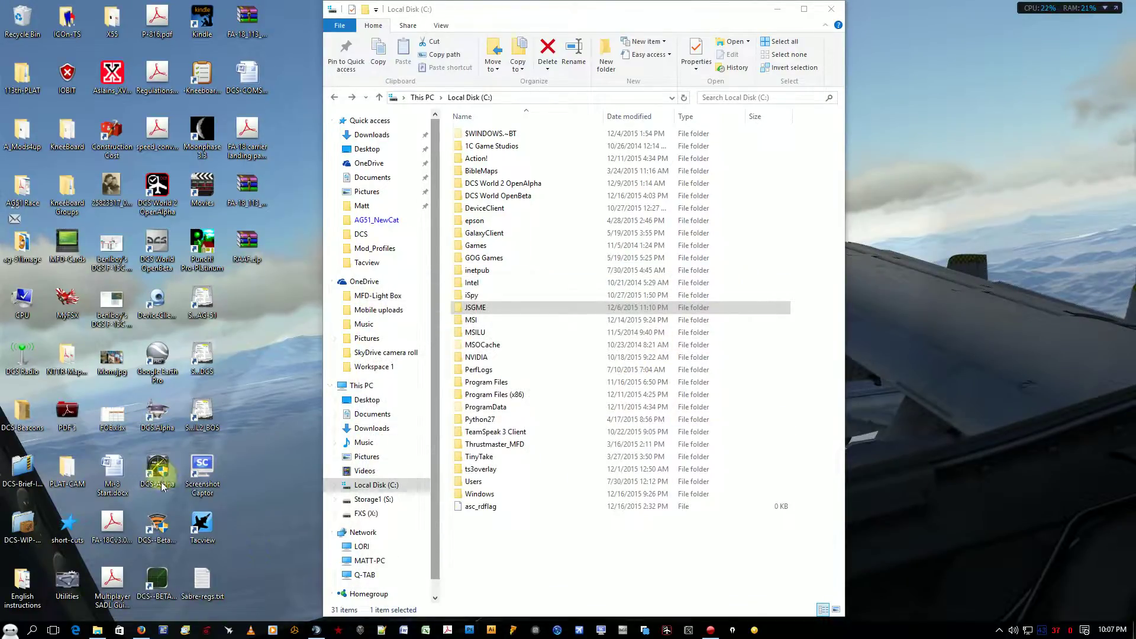
double_click(158, 524)
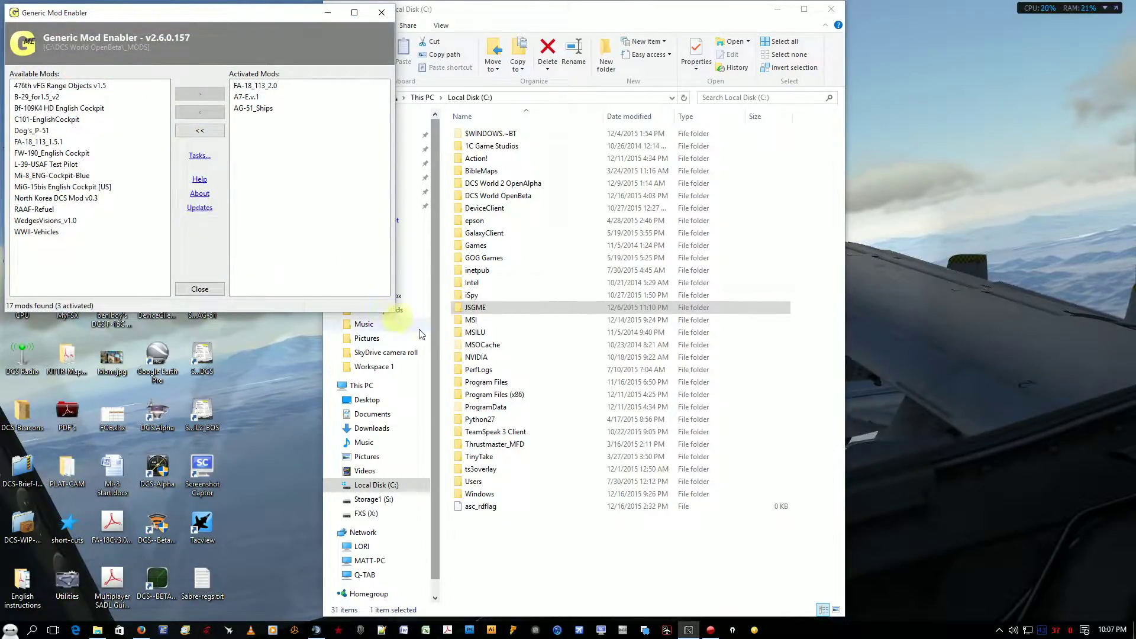
left_click(477, 308)
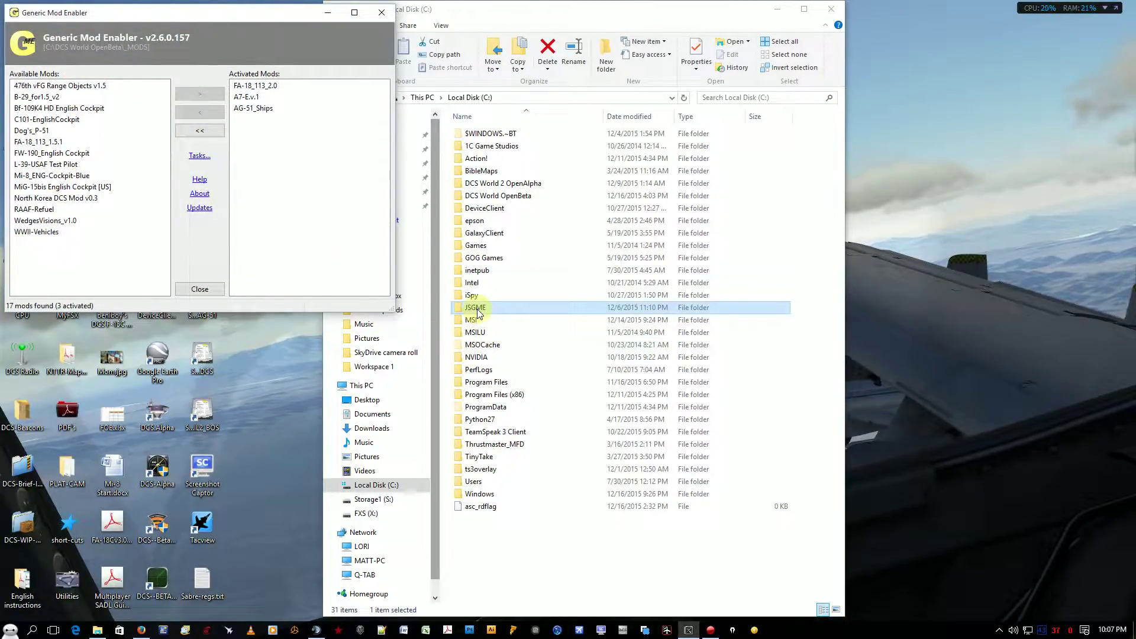
left_click(198, 219)
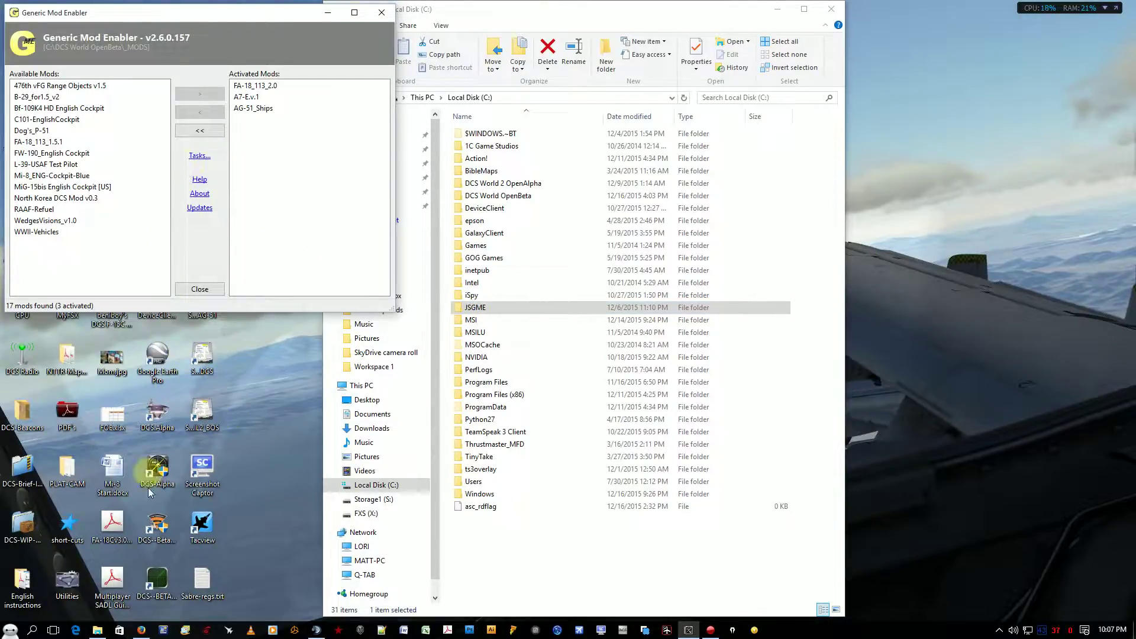
left_click(382, 13)
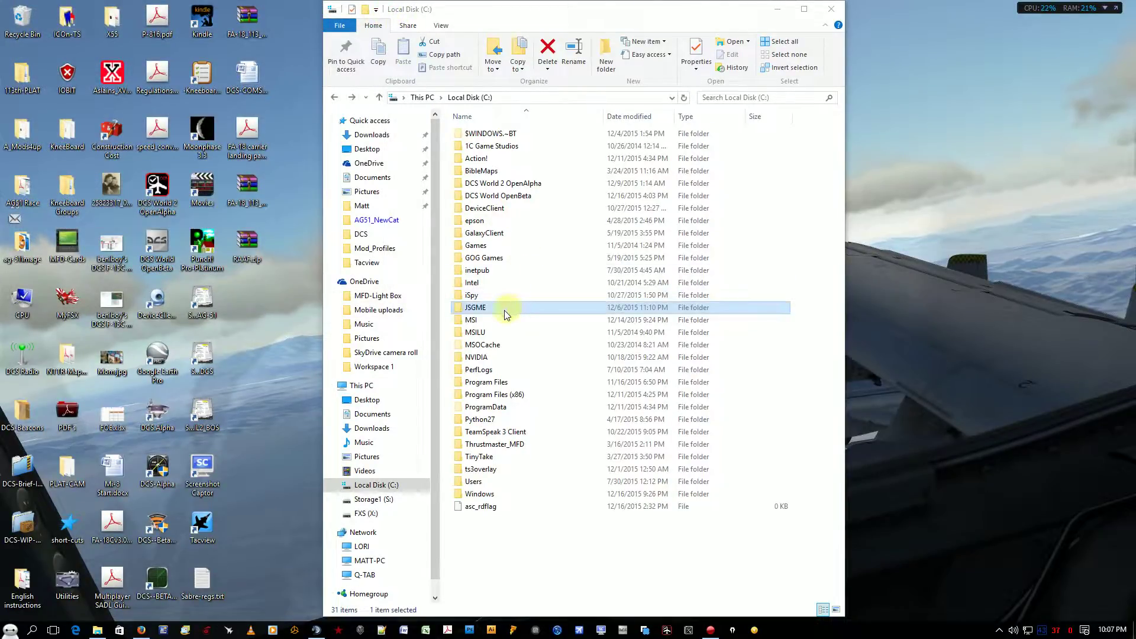
- Select the JSGME folder on Local Disk (C:) and close the file window
left_click(495, 313)
left_click(505, 312)
left_click(497, 312)
left_click(831, 10)
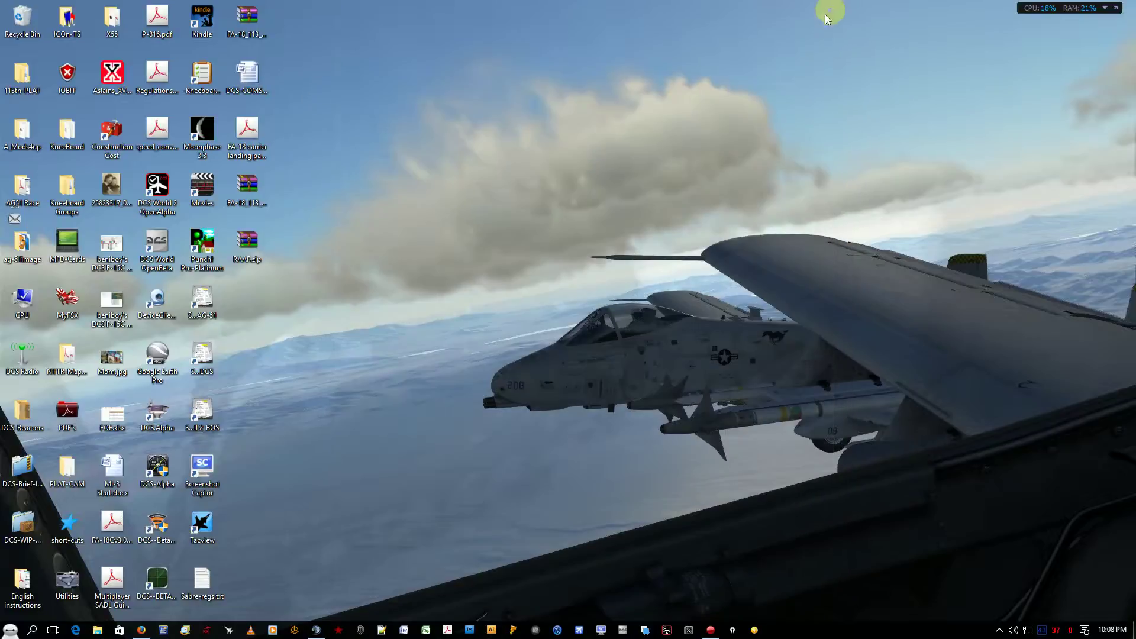
- Switch to FireFTP in Firefox, connect to the Air Group 51 server and open its /DCS/Tools folder
left_click(140, 630)
left_click(994, 62)
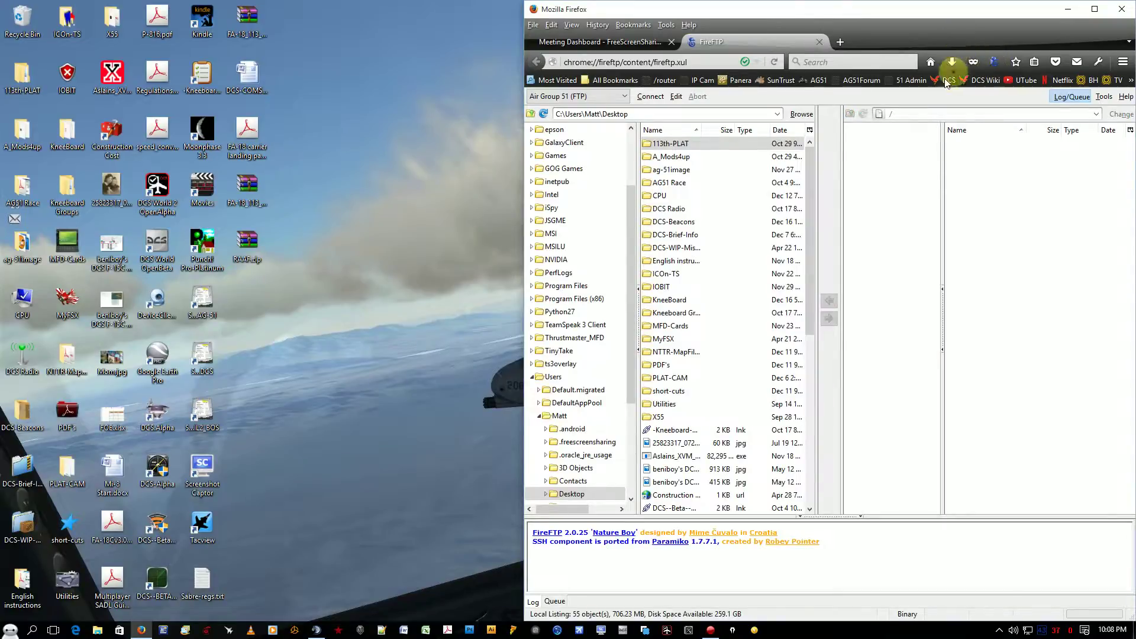
left_click(648, 97)
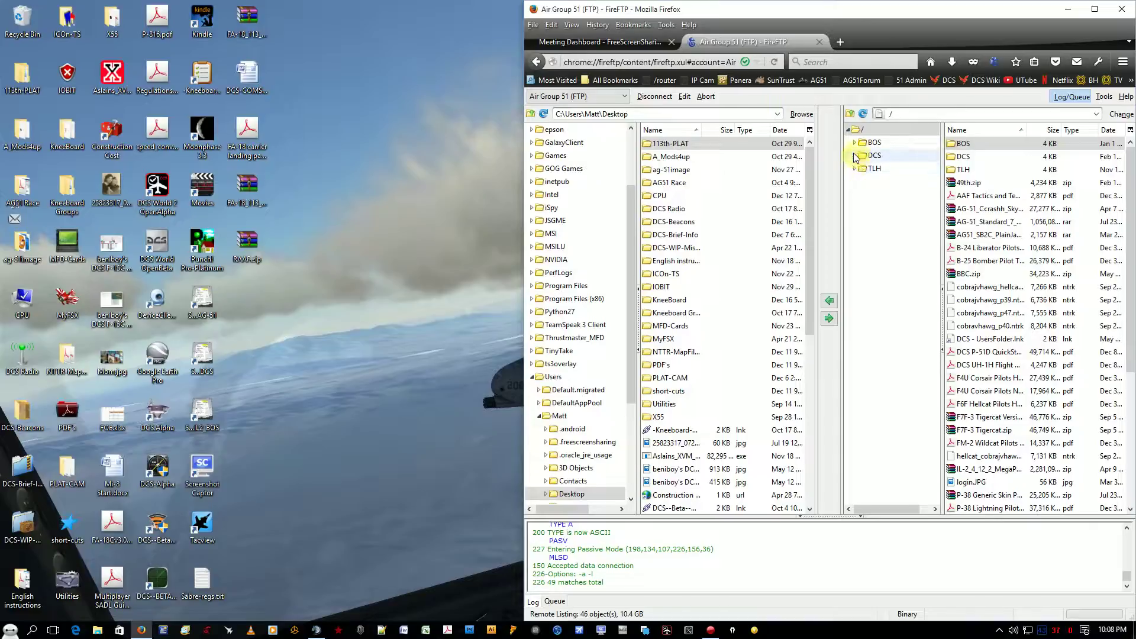
left_click(853, 157)
left_click(854, 156)
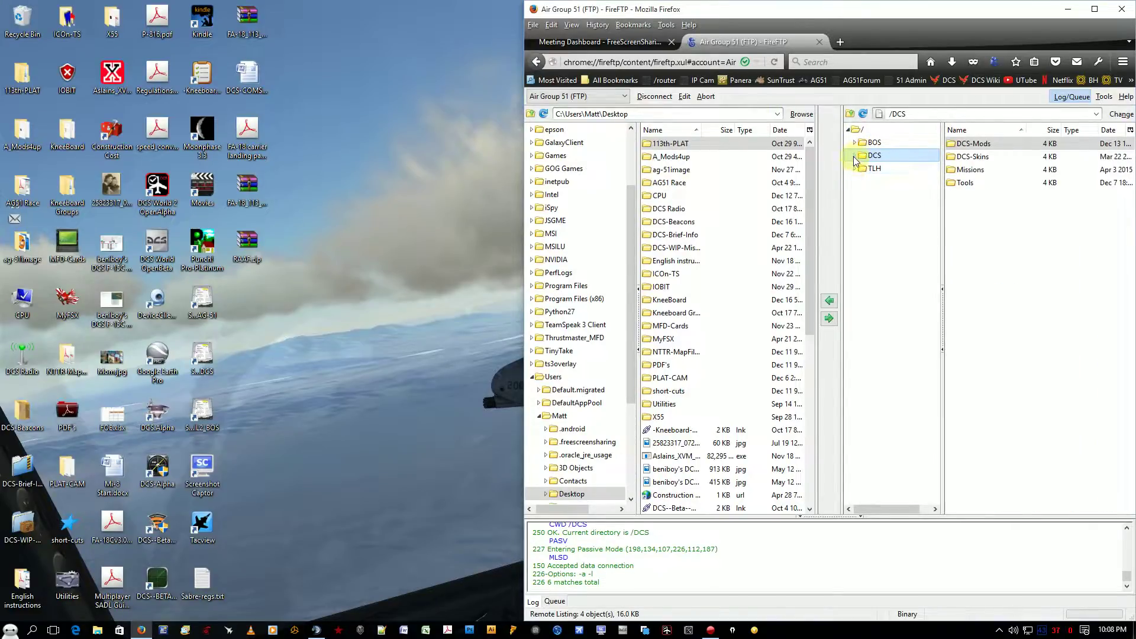
left_click(875, 209)
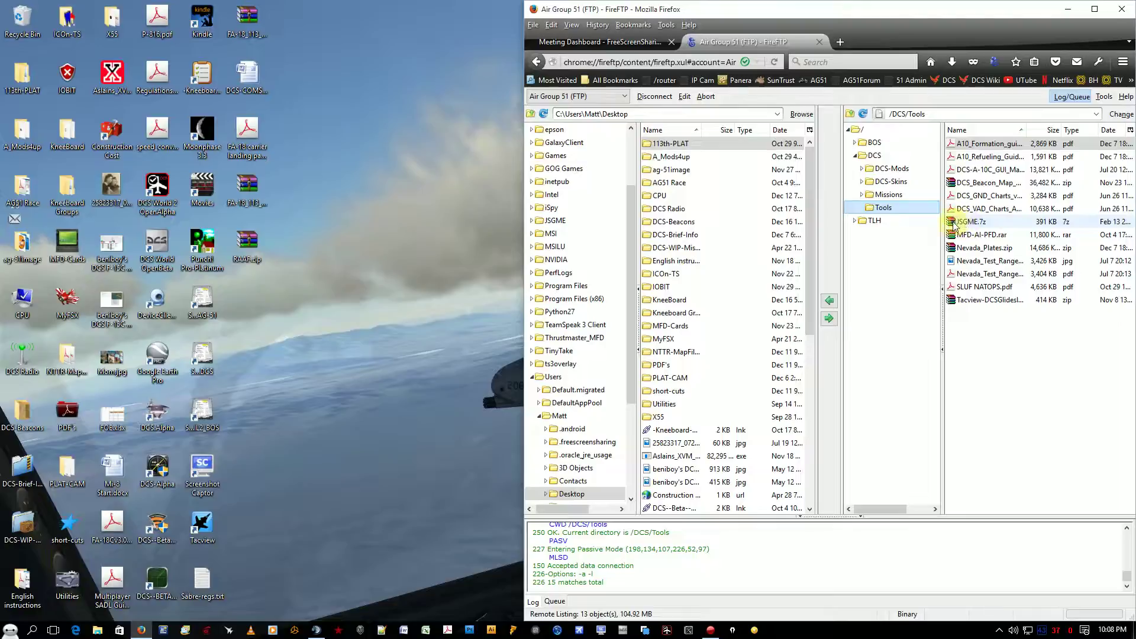
- Download JSGME.7z from the server to the desktop, then disconnect and close FireFTP
left_click(954, 224)
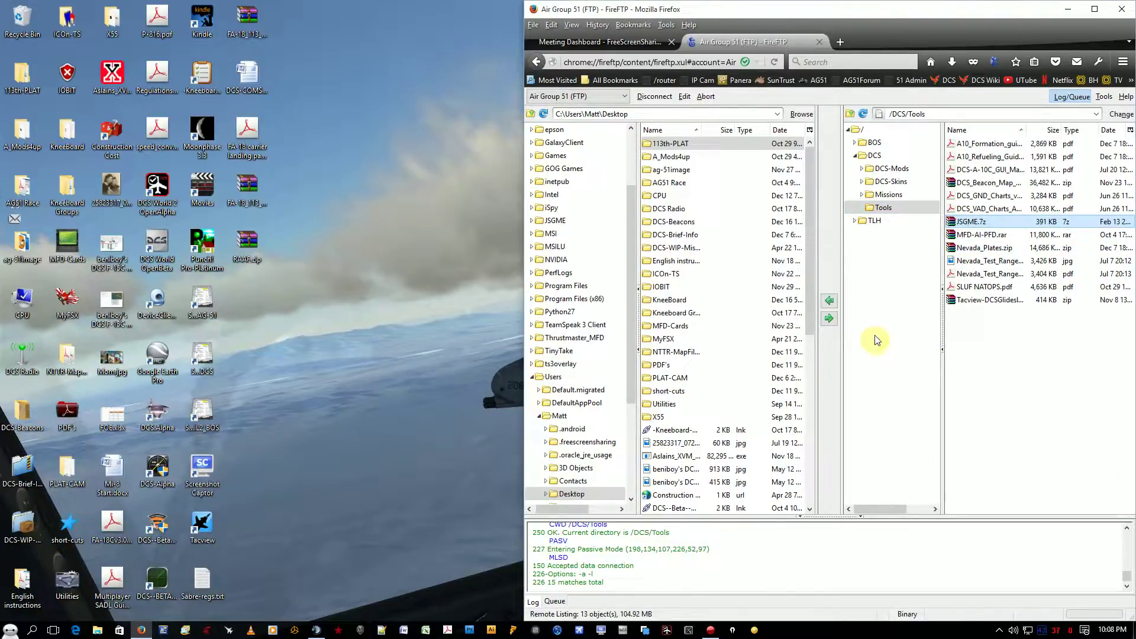
left_click(829, 301)
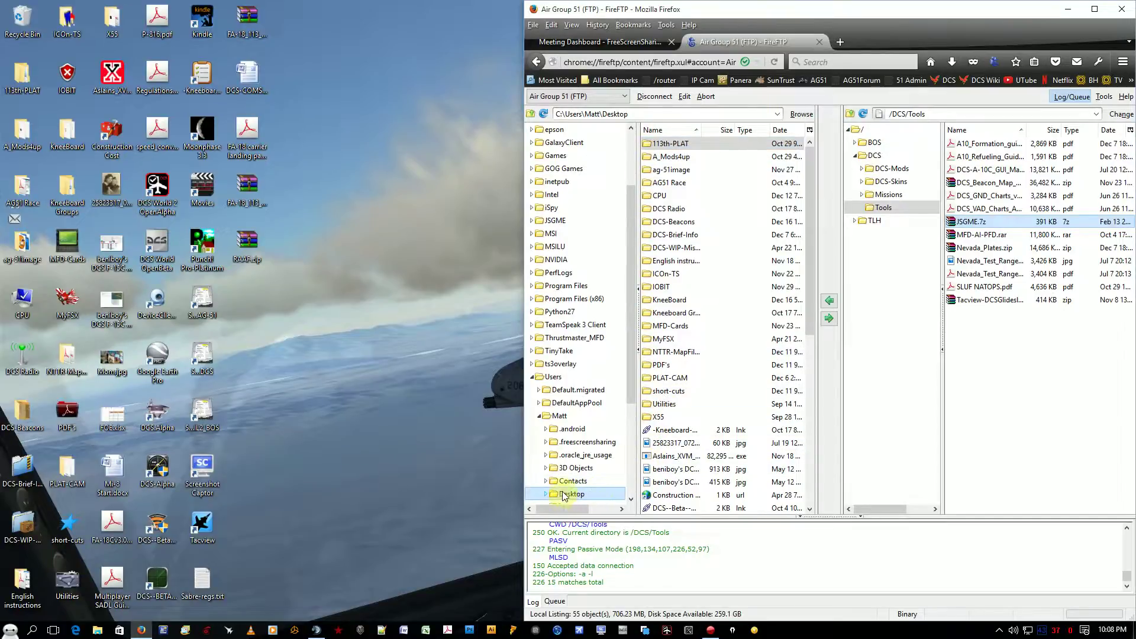
left_click(852, 277)
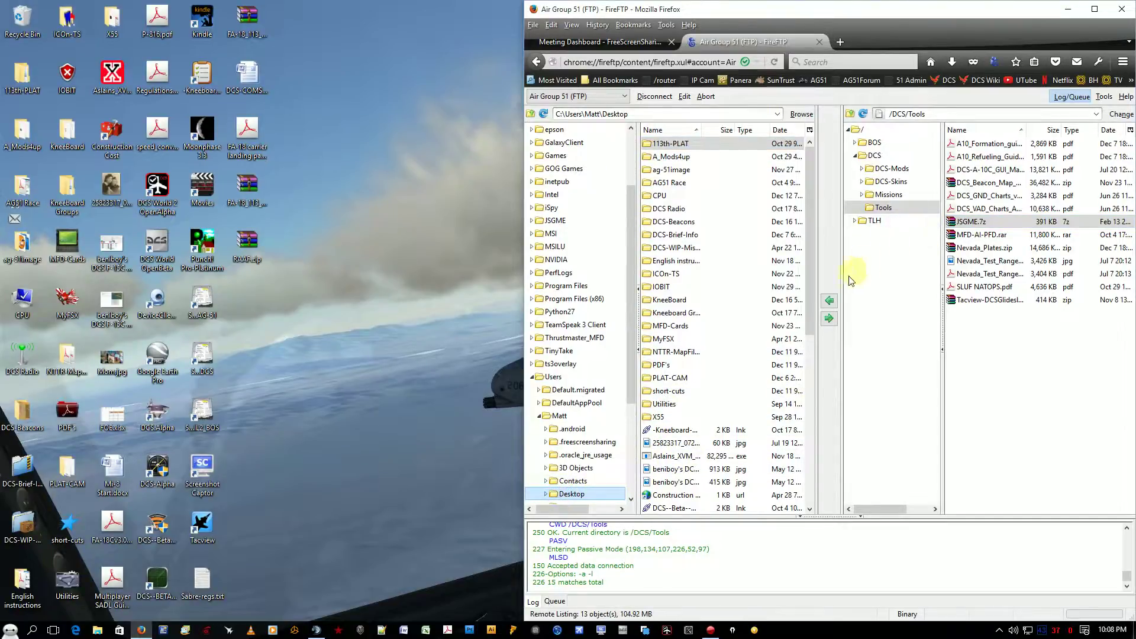
left_click(829, 302)
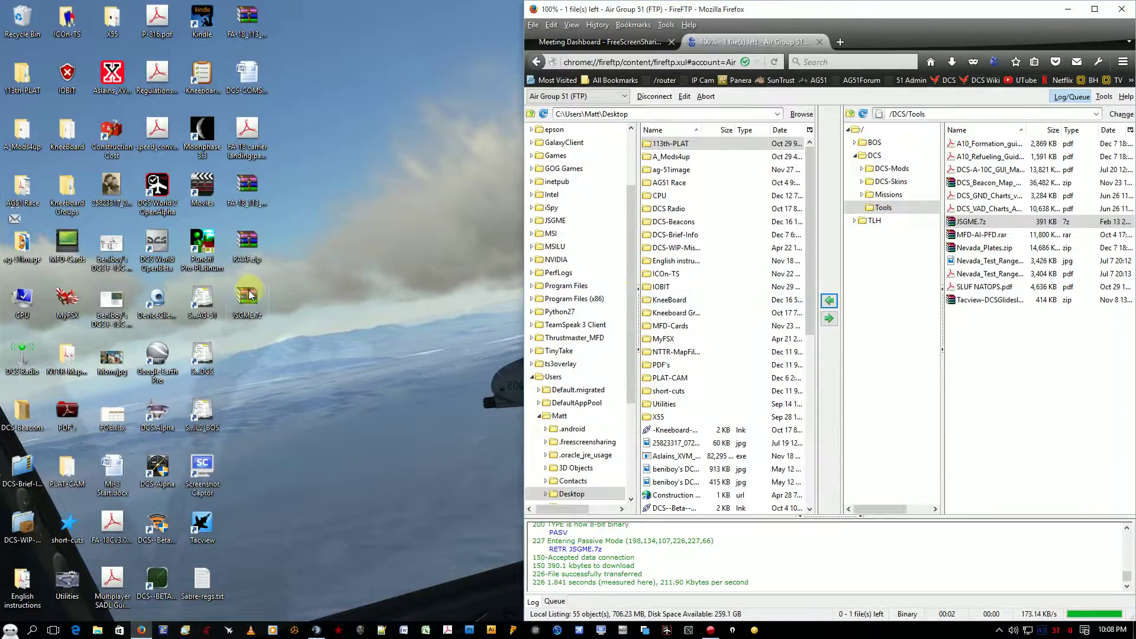
left_click(654, 97)
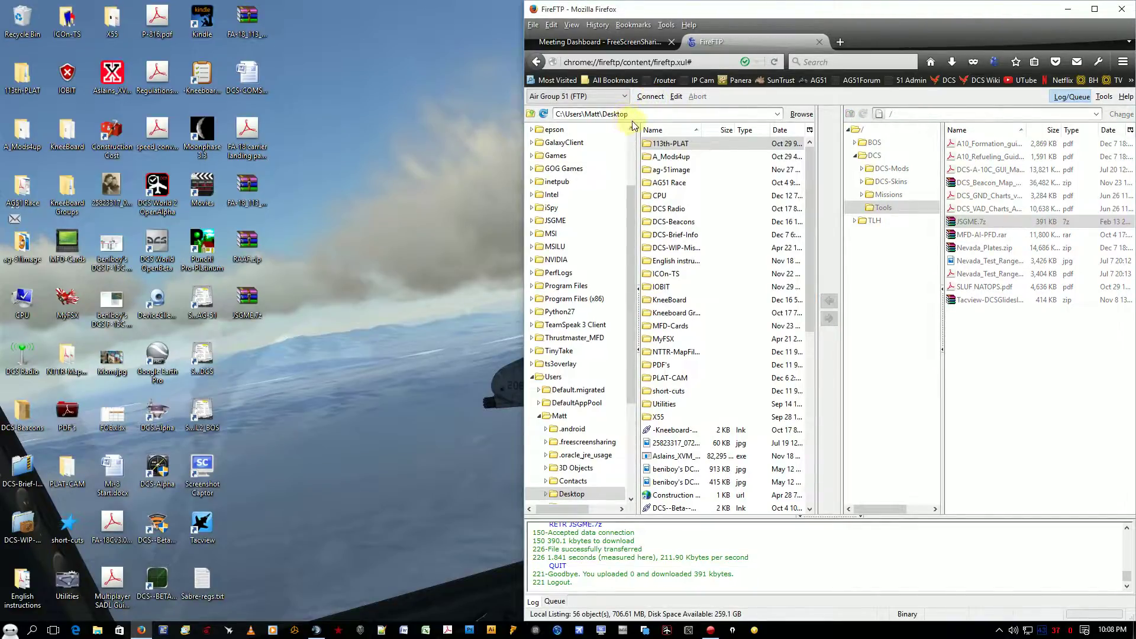
left_click(819, 42)
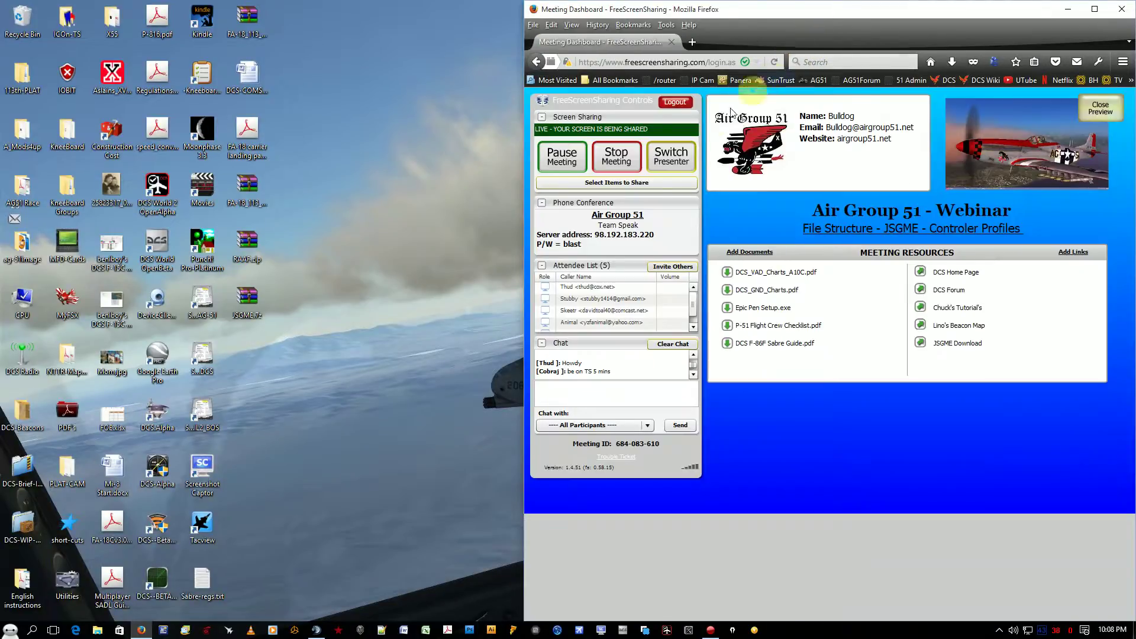
- Create a new folder on the desktop
left_click(250, 371)
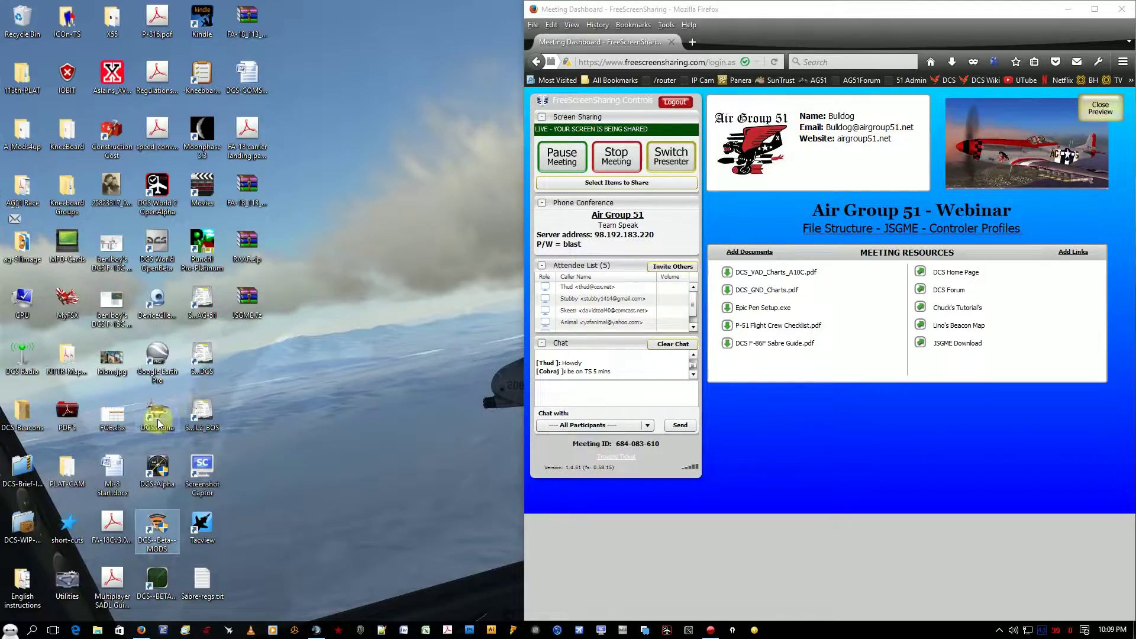
right_click(250, 355)
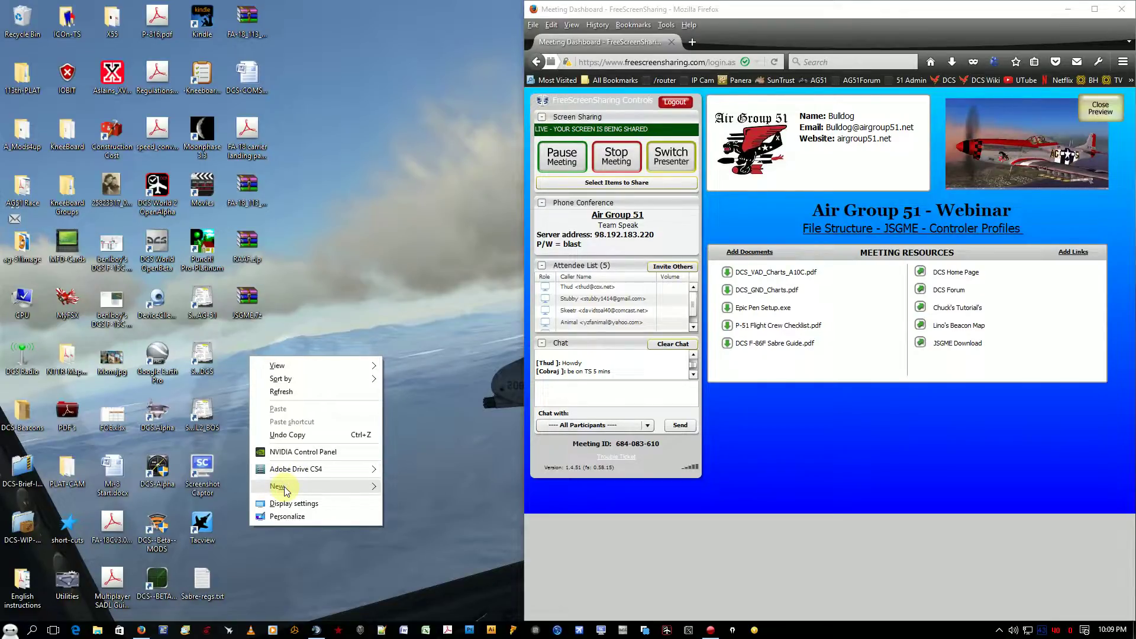
mouse_move(278, 492)
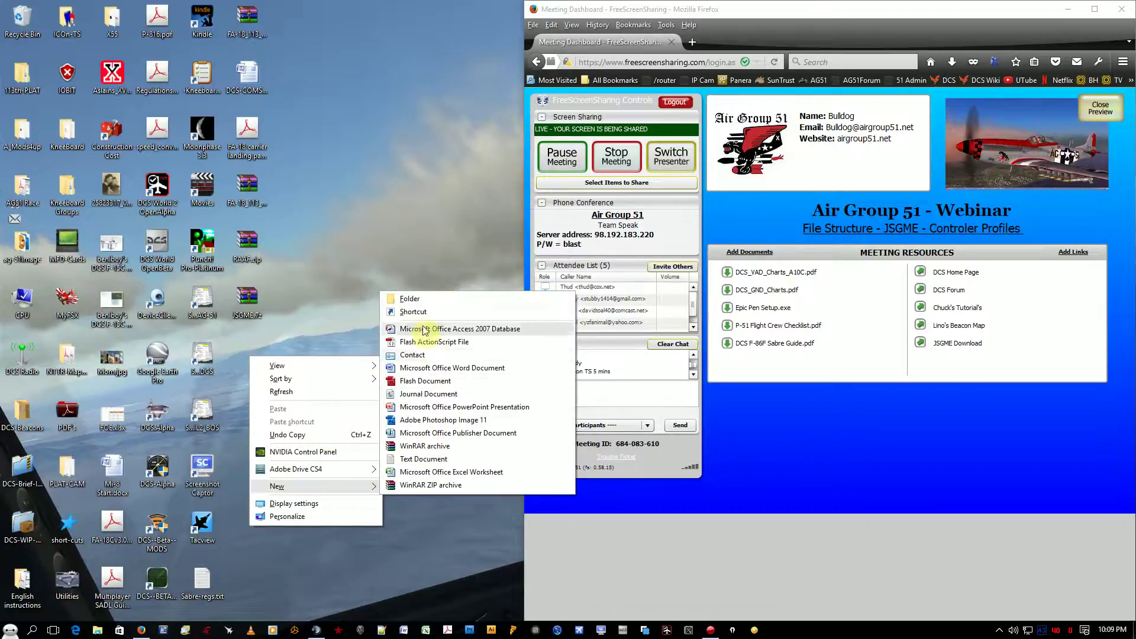
left_click(408, 298)
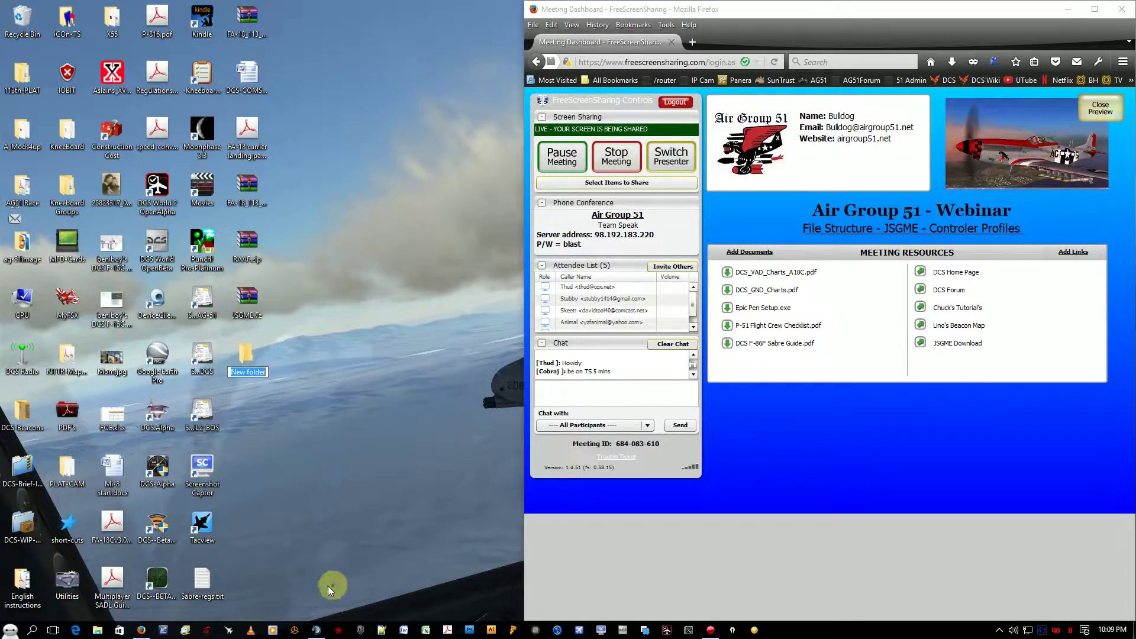
- Check the DCS.openalpha folder in Saved Games and close its window
double_click(158, 417)
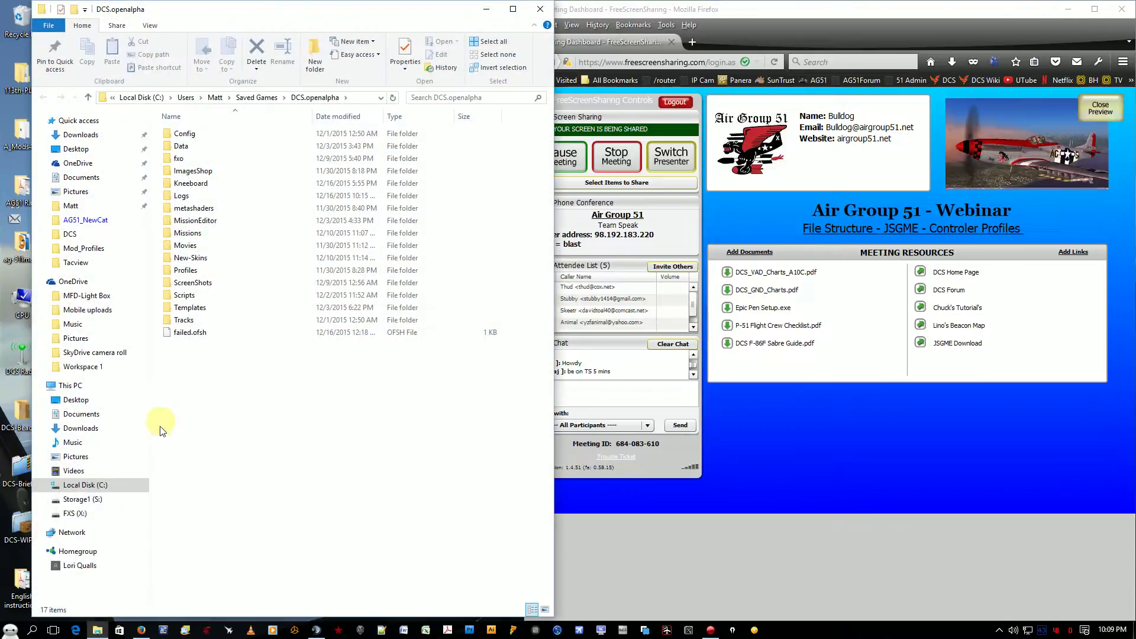
left_click(539, 9)
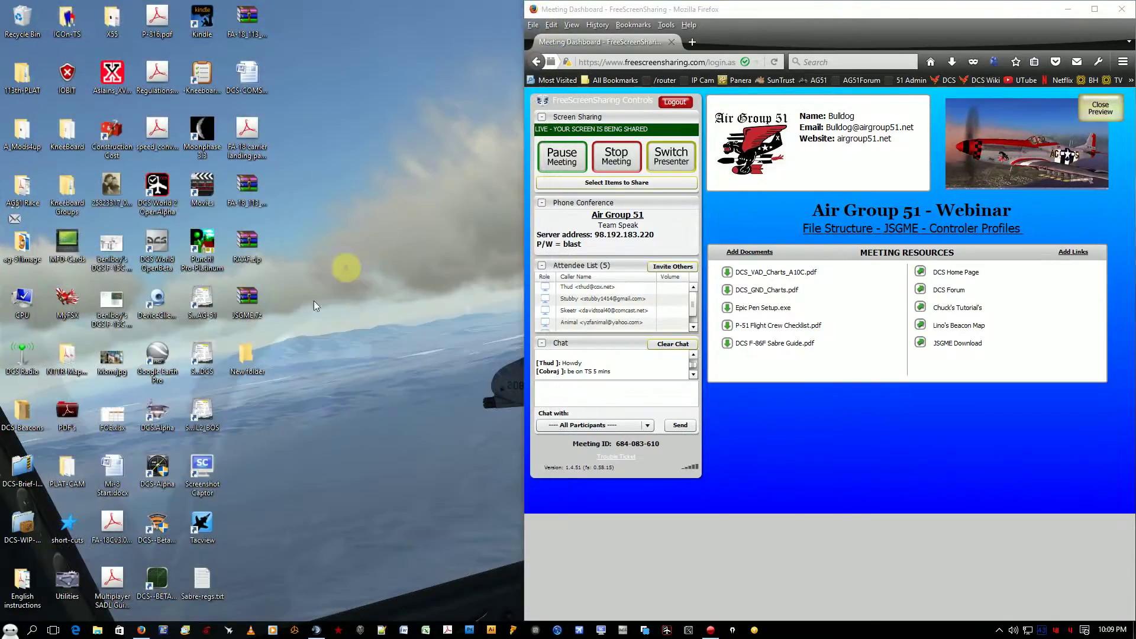
- Disable all activated mods in the mod enabler for DCS World 2 OpenAlpha and close it
double_click(158, 468)
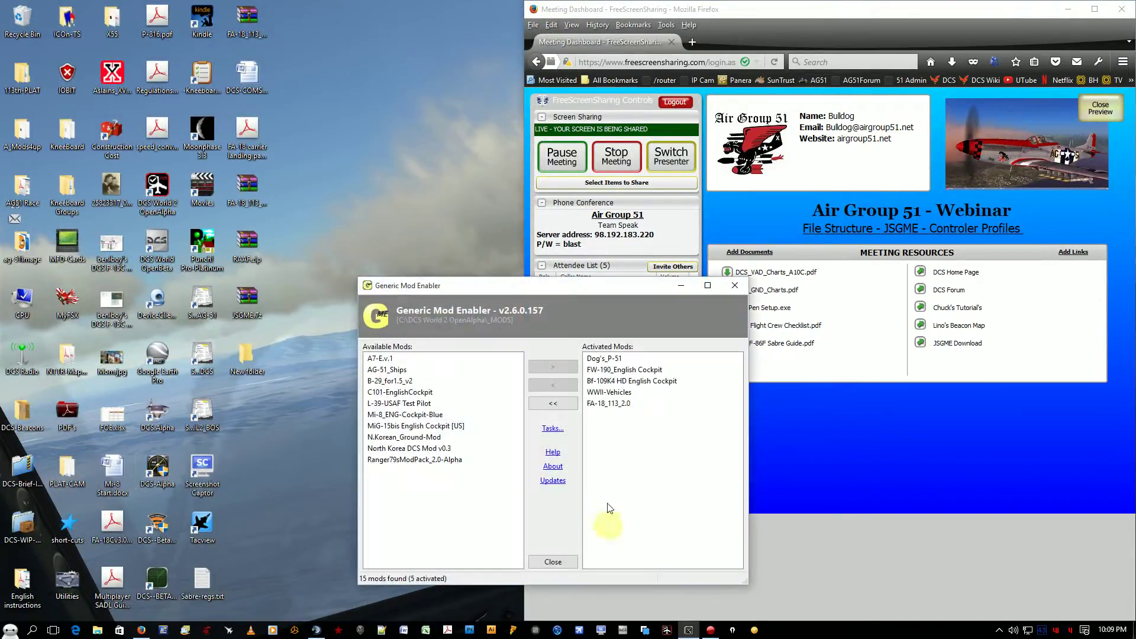
left_click(554, 403)
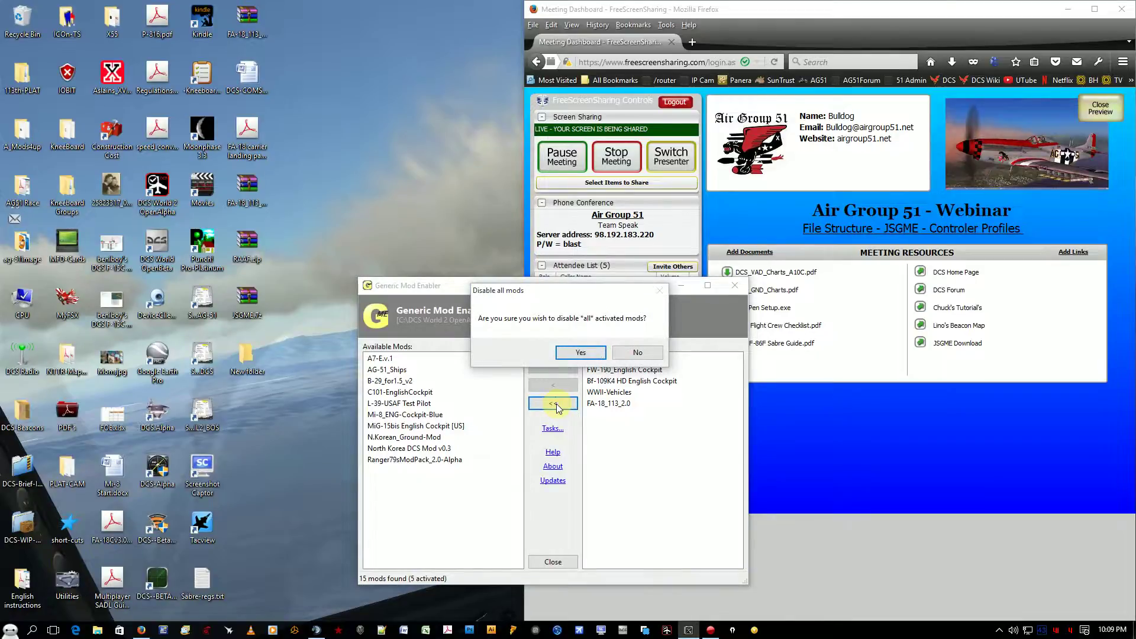
left_click(581, 352)
left_click(734, 286)
- Rename the new desktop folder as Test-JSGME
left_click(242, 375)
left_click(239, 372)
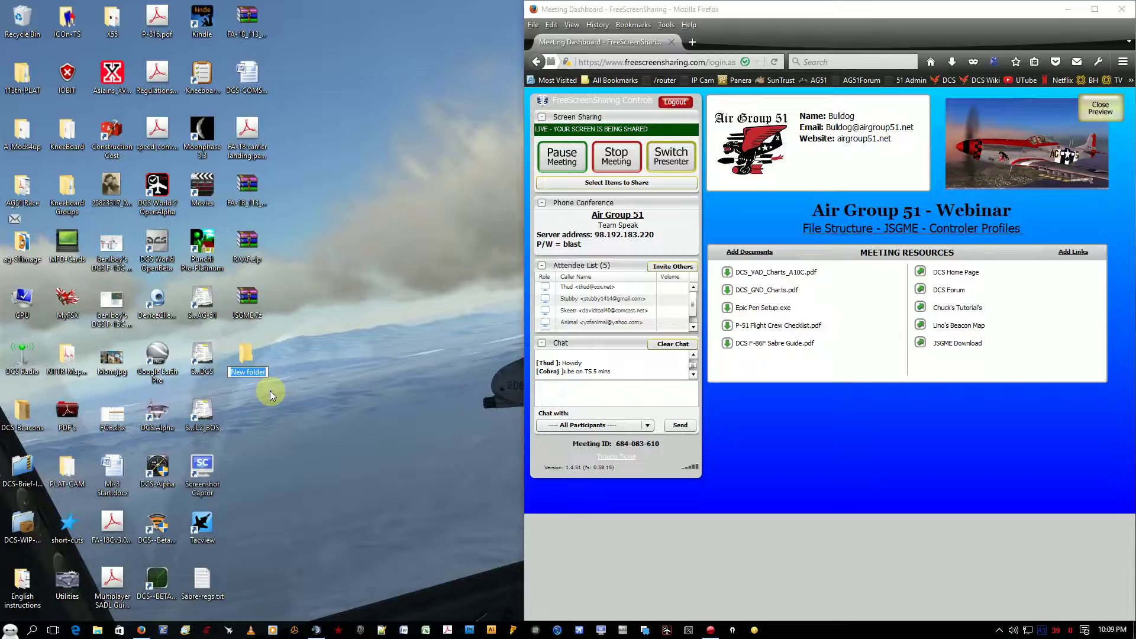
type("Test-JSGME")
left_click(301, 422)
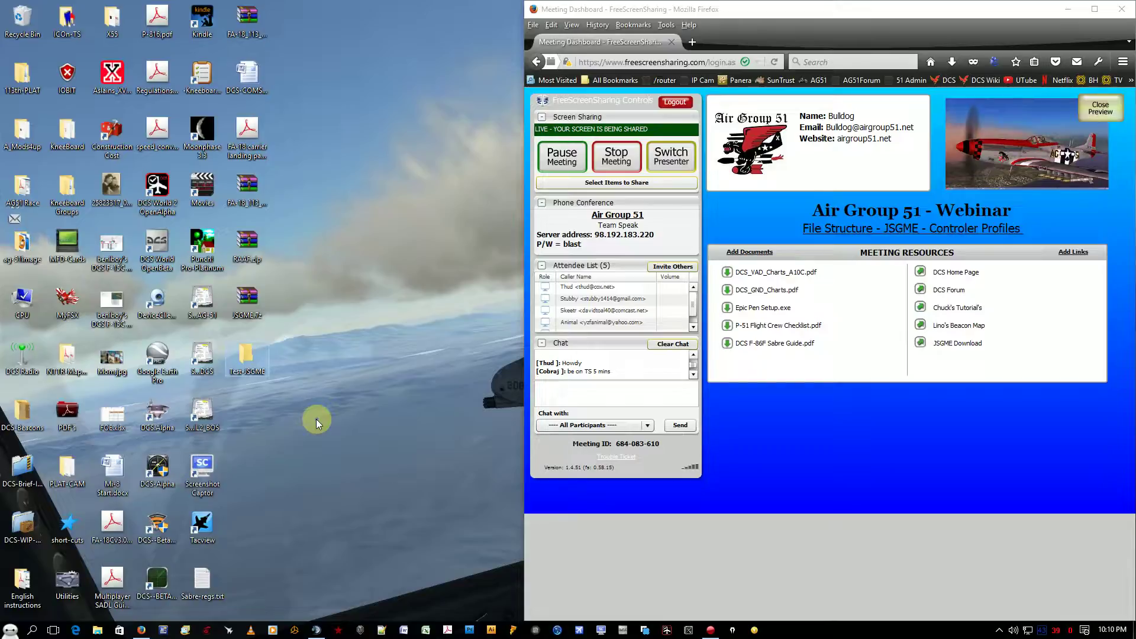
- Move JSGME.7z into the Test-JSGME folder and extract the archive there
left_click_drag(253, 303, 249, 360)
double_click(248, 364)
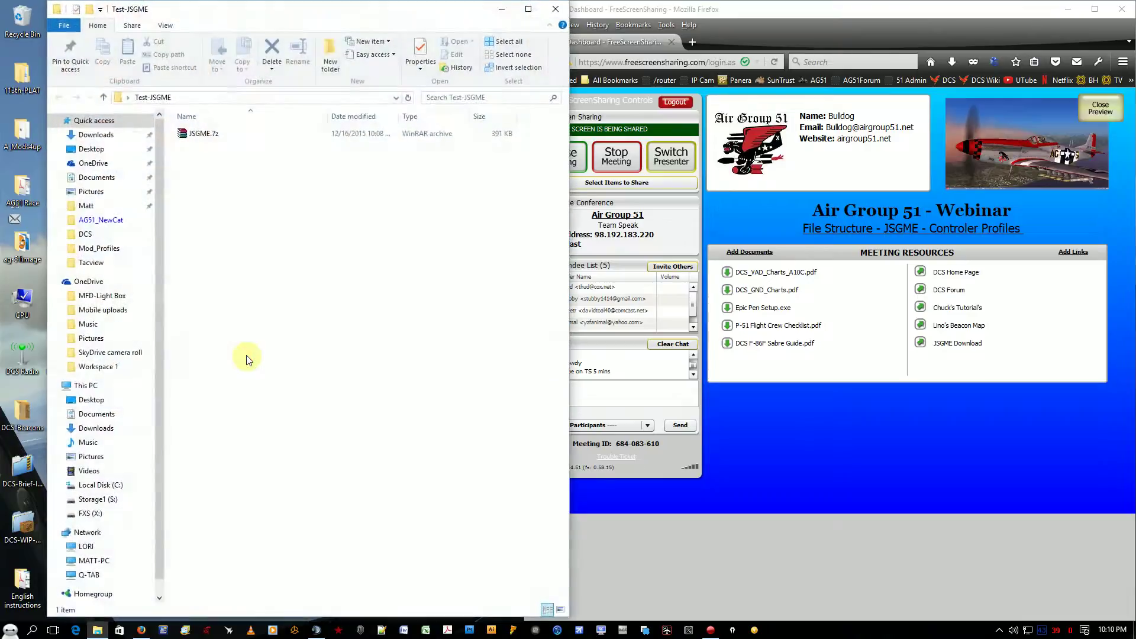
right_click(185, 136)
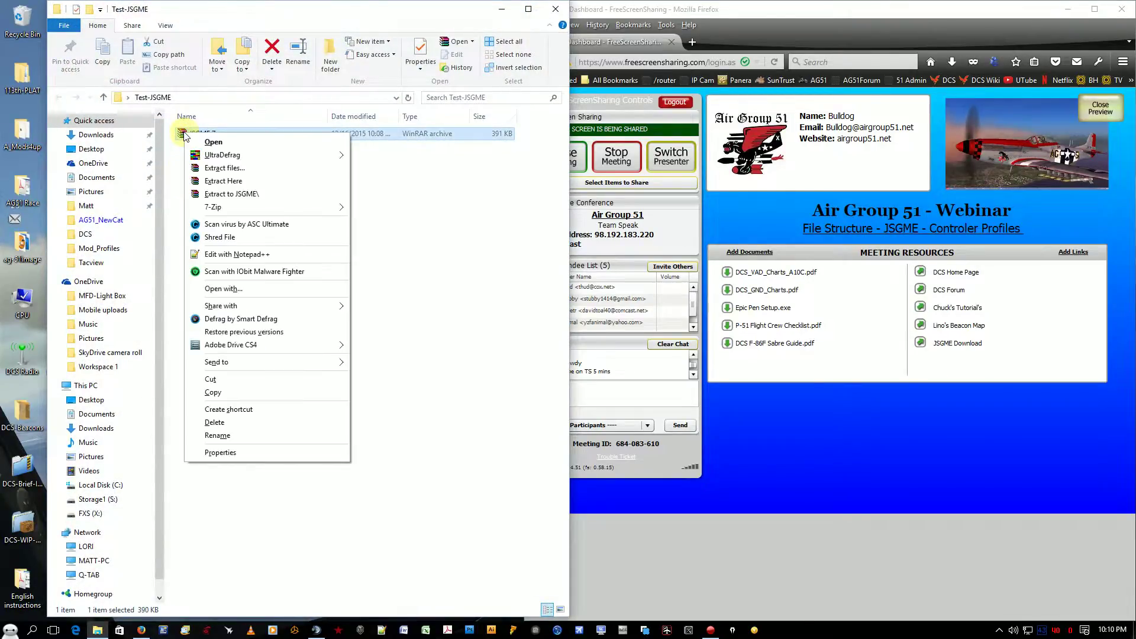
left_click(223, 181)
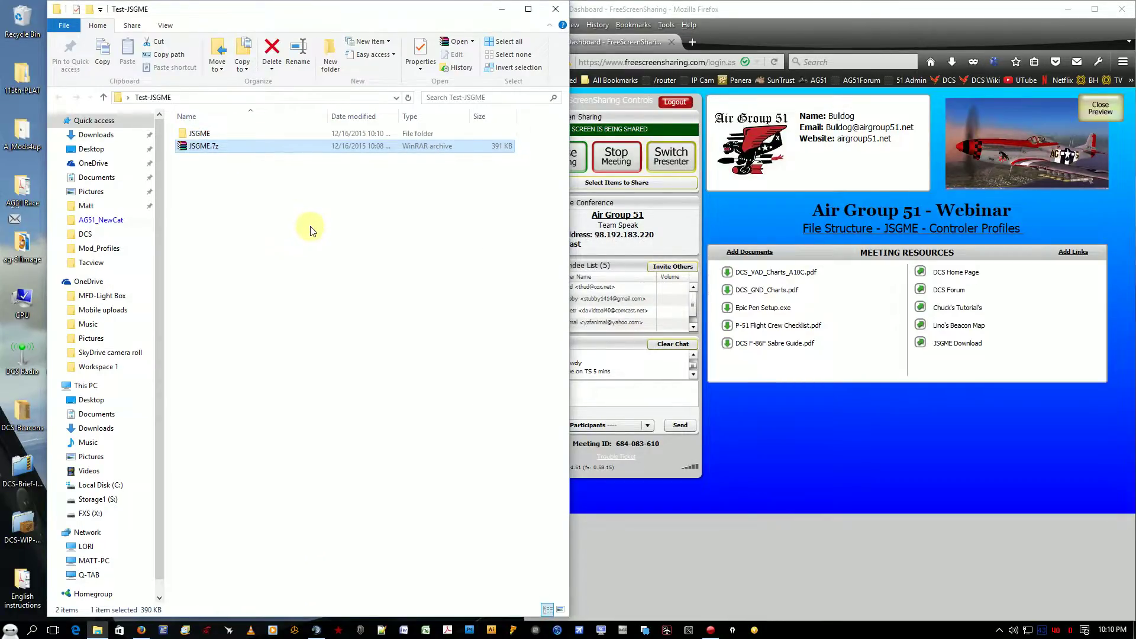
left_click(320, 21)
left_click_drag(239, 18, 622, 19)
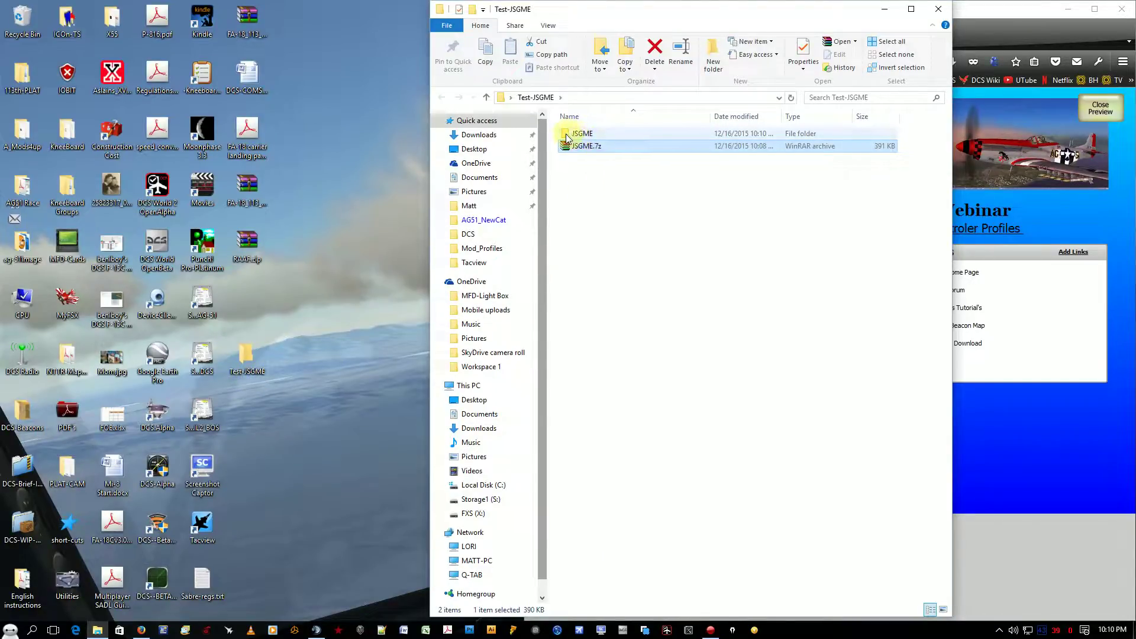
- Create a shortcut to JSGME.exe in the extracted JSGME folder and move it to the desktop
double_click(584, 133)
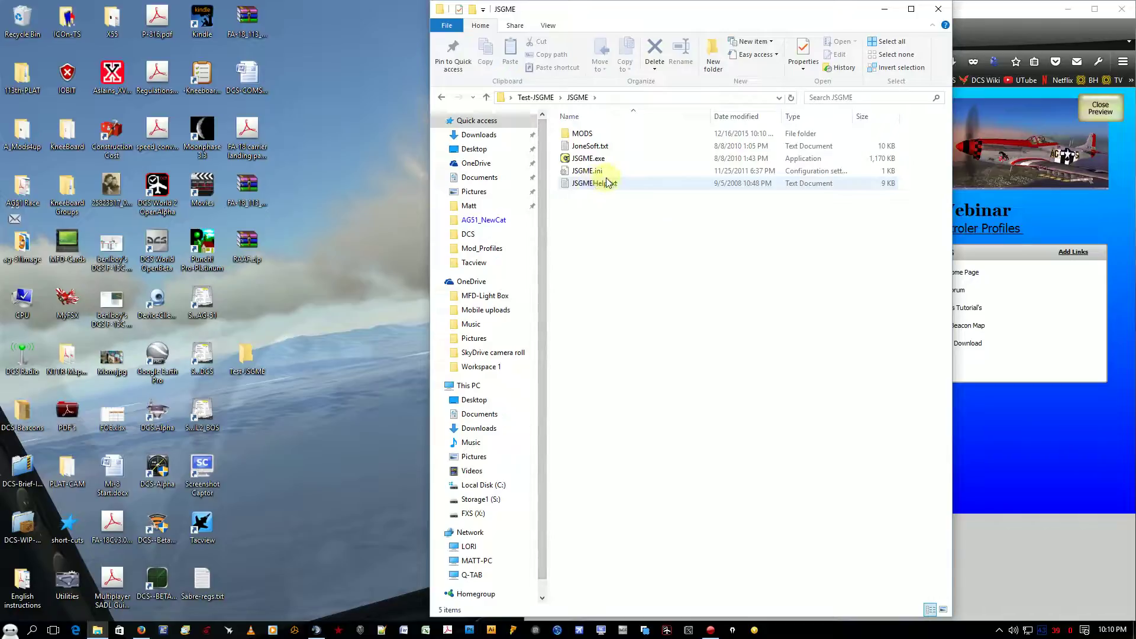
right_click(580, 160)
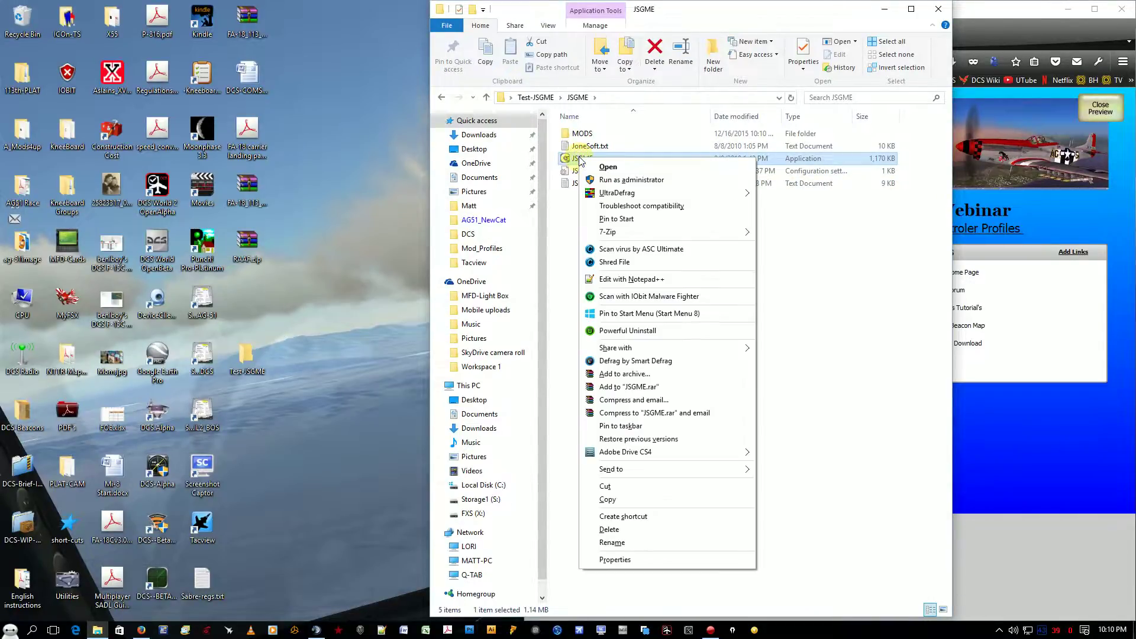
left_click(631, 519)
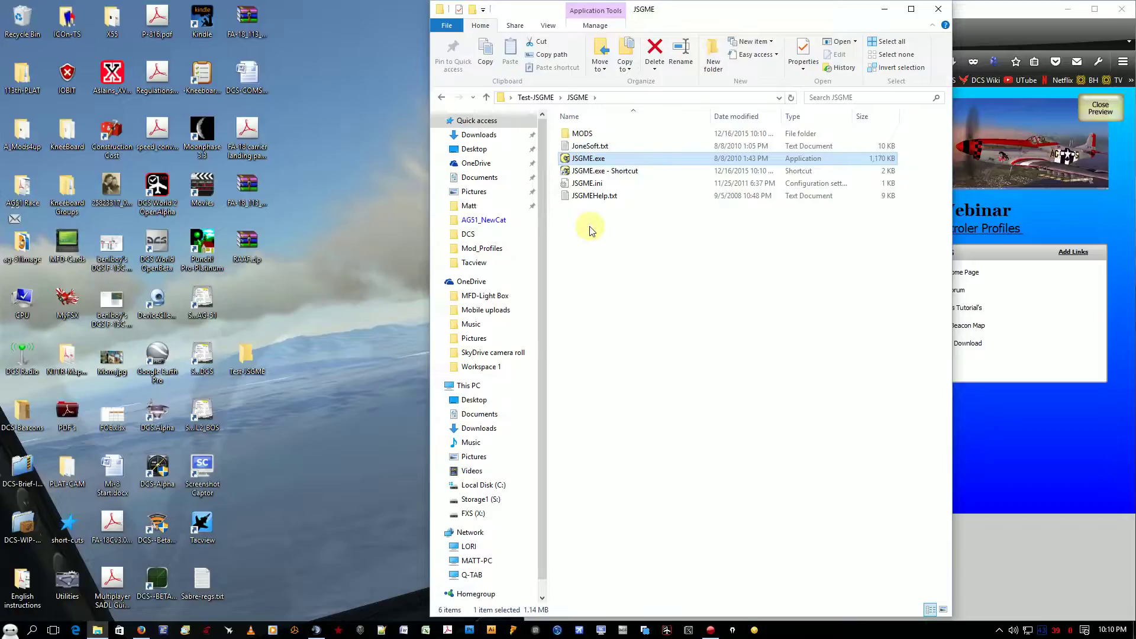
left_click_drag(568, 174, 258, 440)
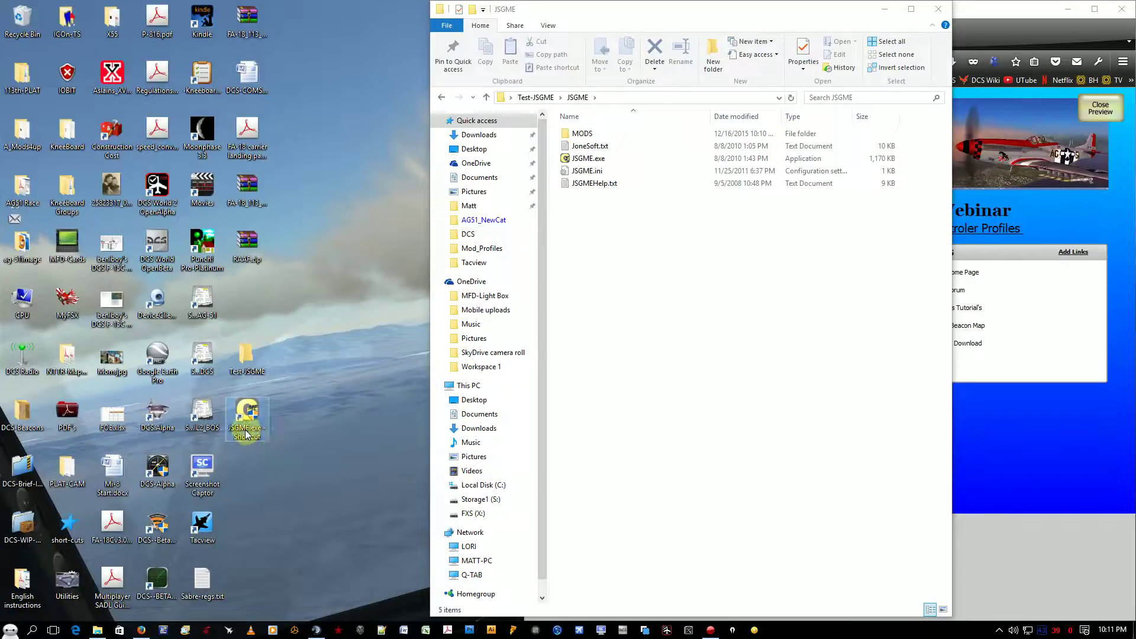
- Rename the new JSGME.exe desktop shortcut as TEST-Jimmy
left_click(248, 436)
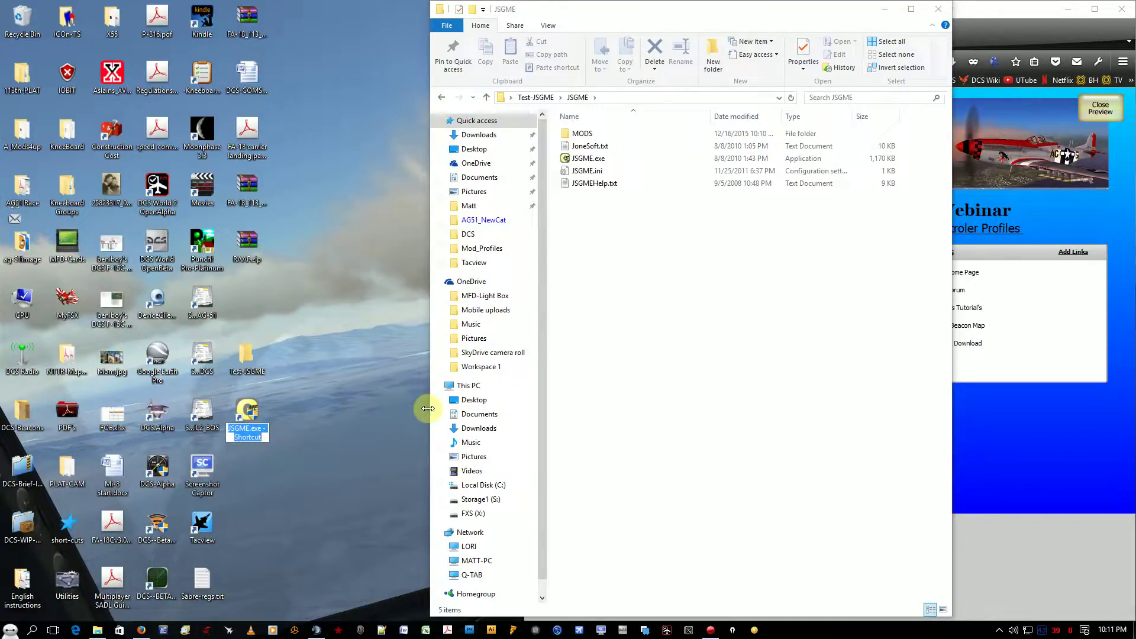
type("TEST-Jimmy")
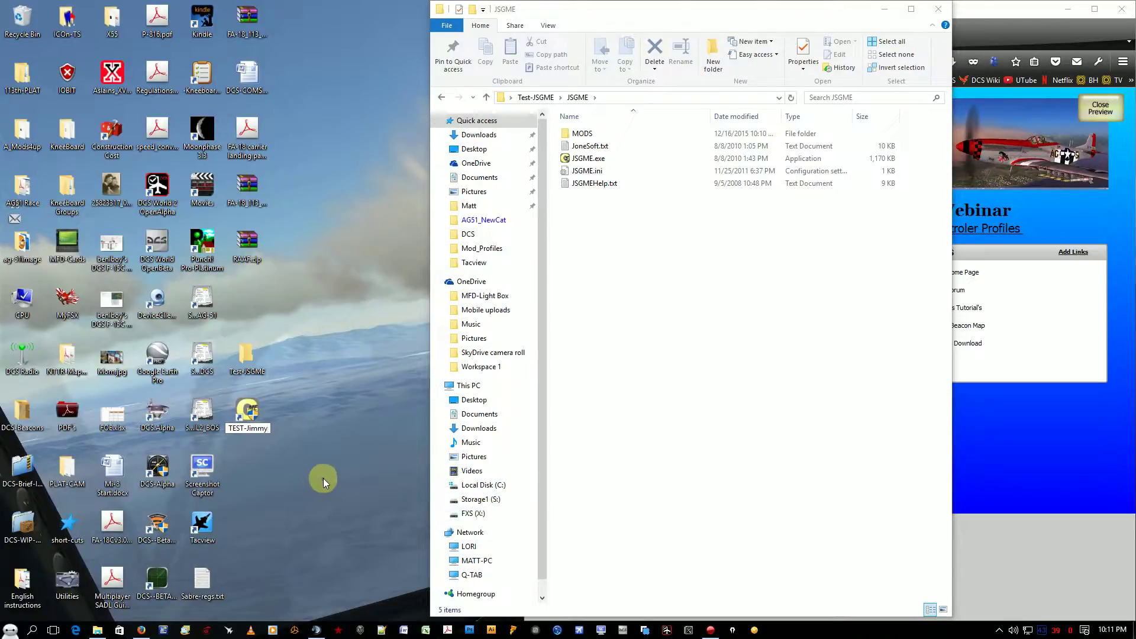
key("Return")
- Place the TEST-Jimmy shortcut directly below the Test-JSGME folder on the desktop and close the JSGME folder window
left_click_drag(248, 418, 290, 306)
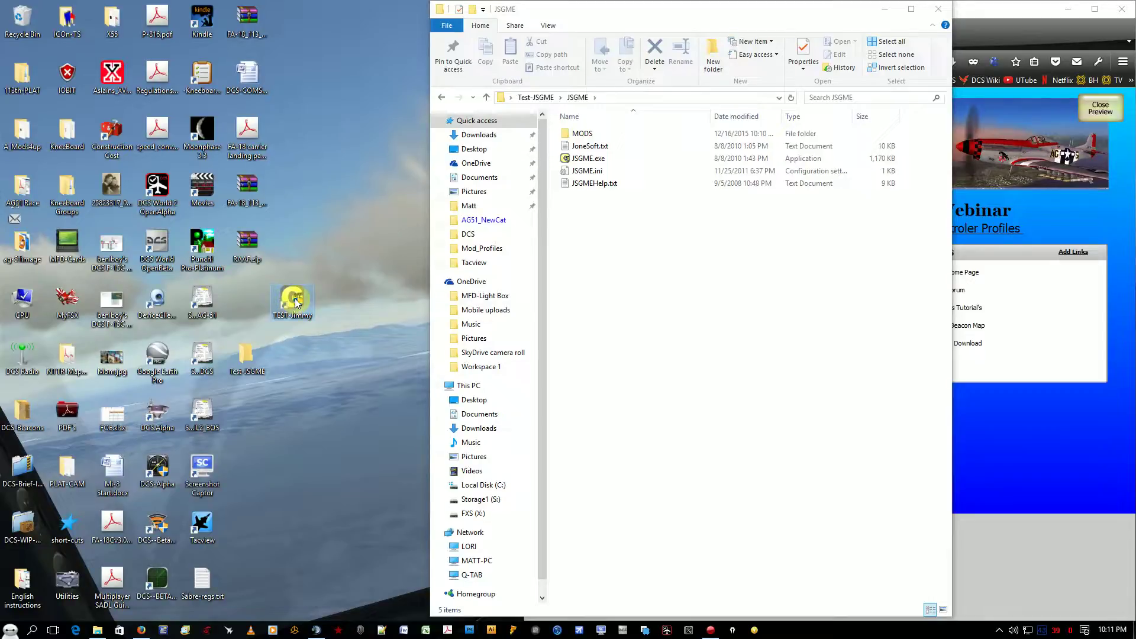
left_click_drag(293, 303, 250, 287)
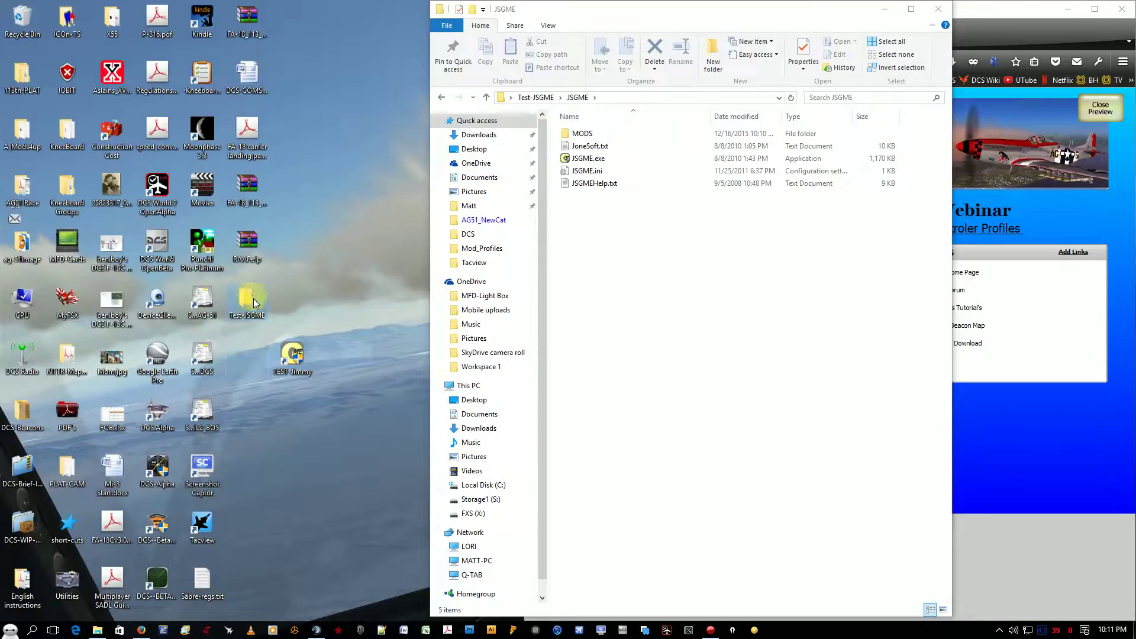
left_click_drag(293, 356, 245, 351)
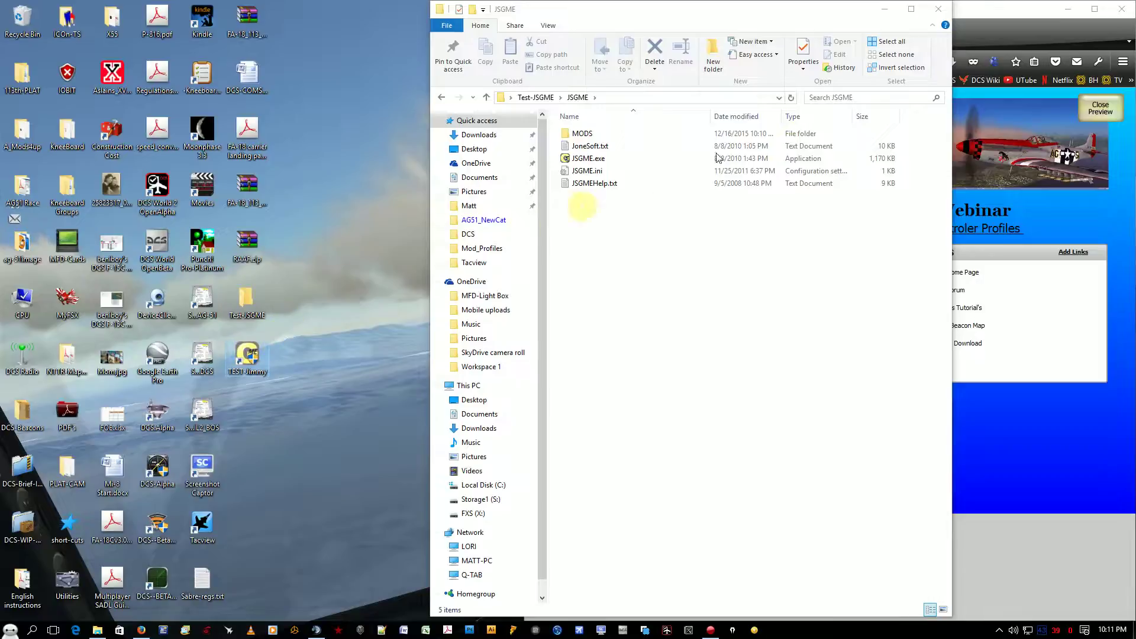
left_click(945, 10)
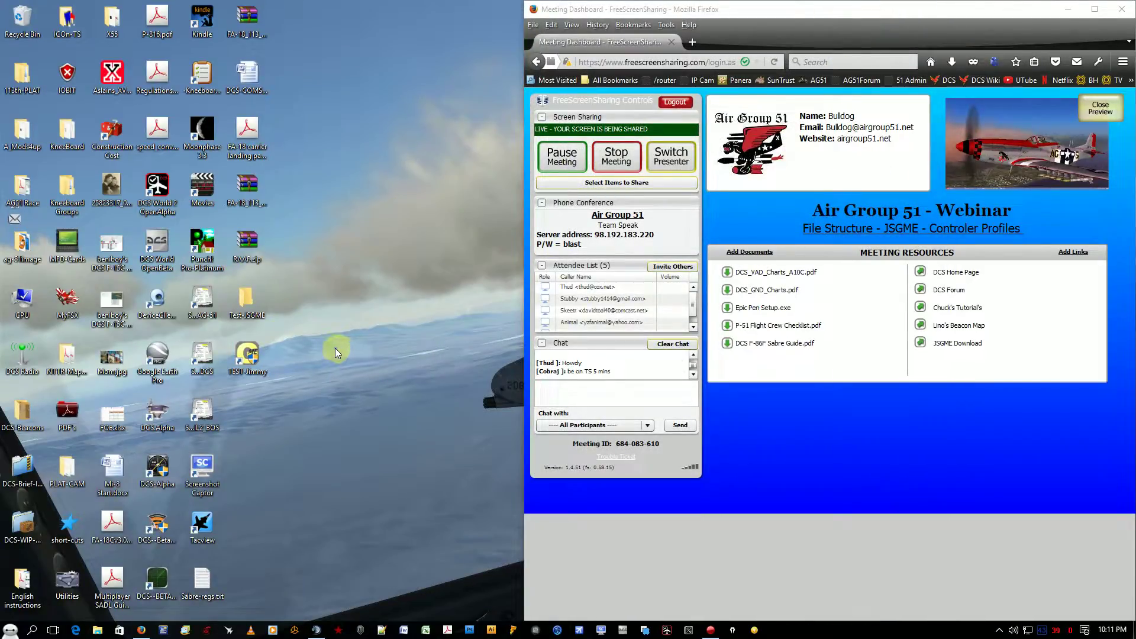
- Open the properties of the TEST-Jimmy shortcut and clear its Start in path
right_click(248, 365)
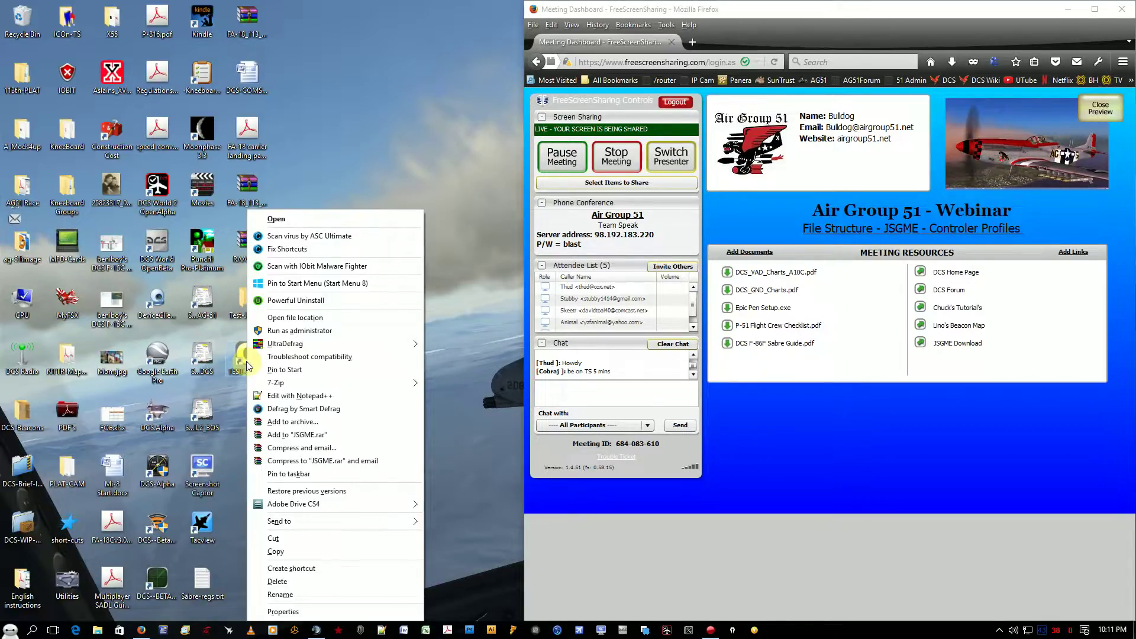
left_click(291, 613)
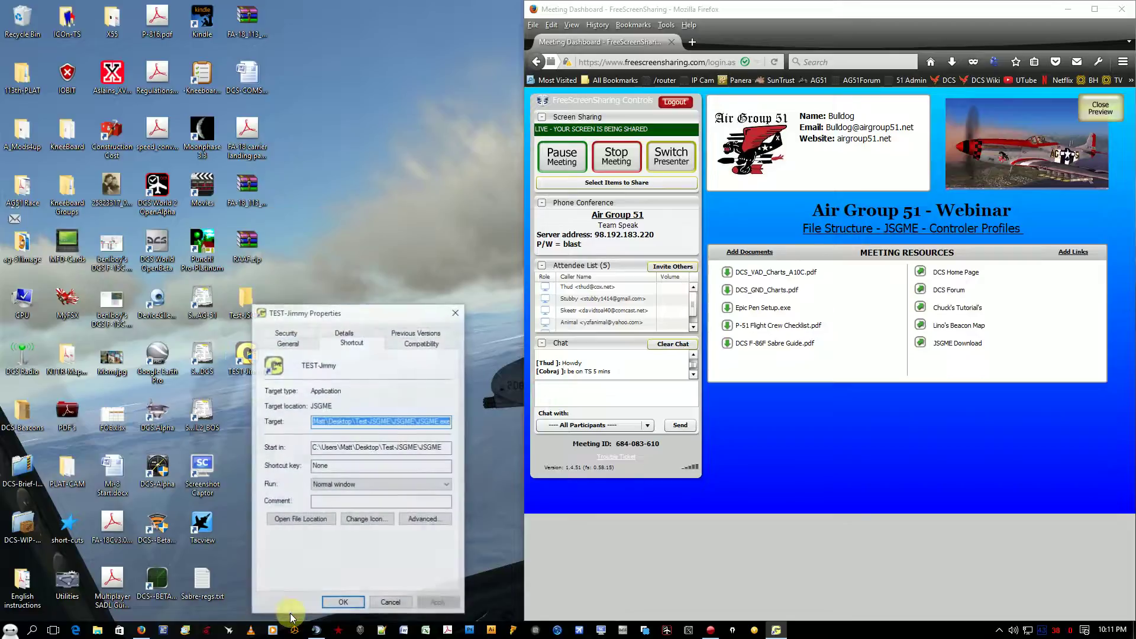
left_click_drag(375, 313, 411, 165)
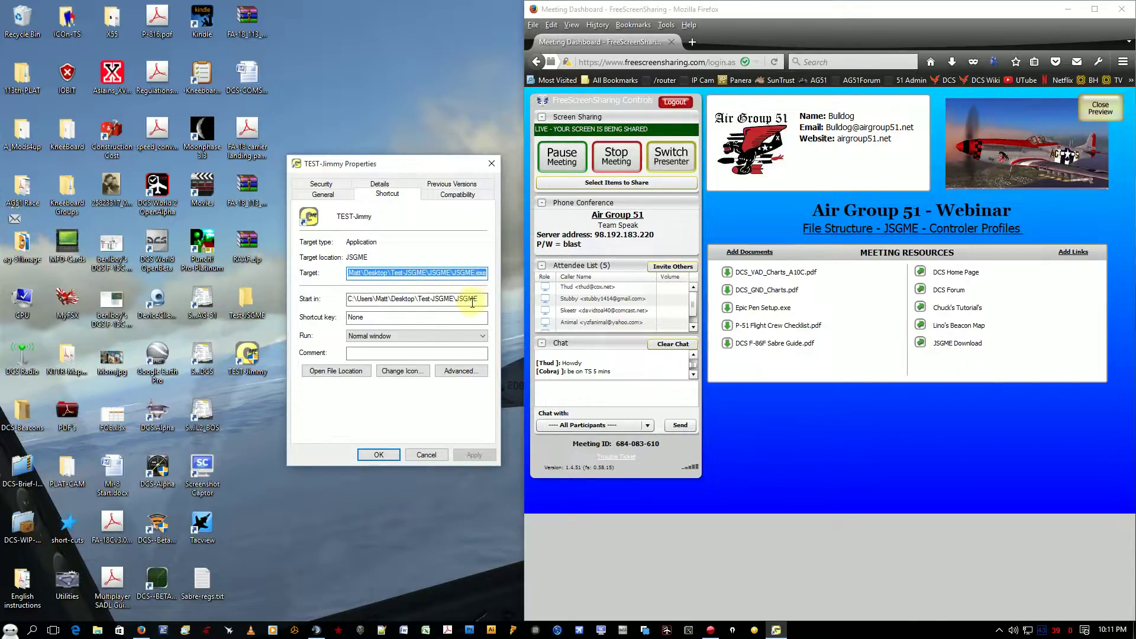
left_click_drag(481, 298, 298, 312)
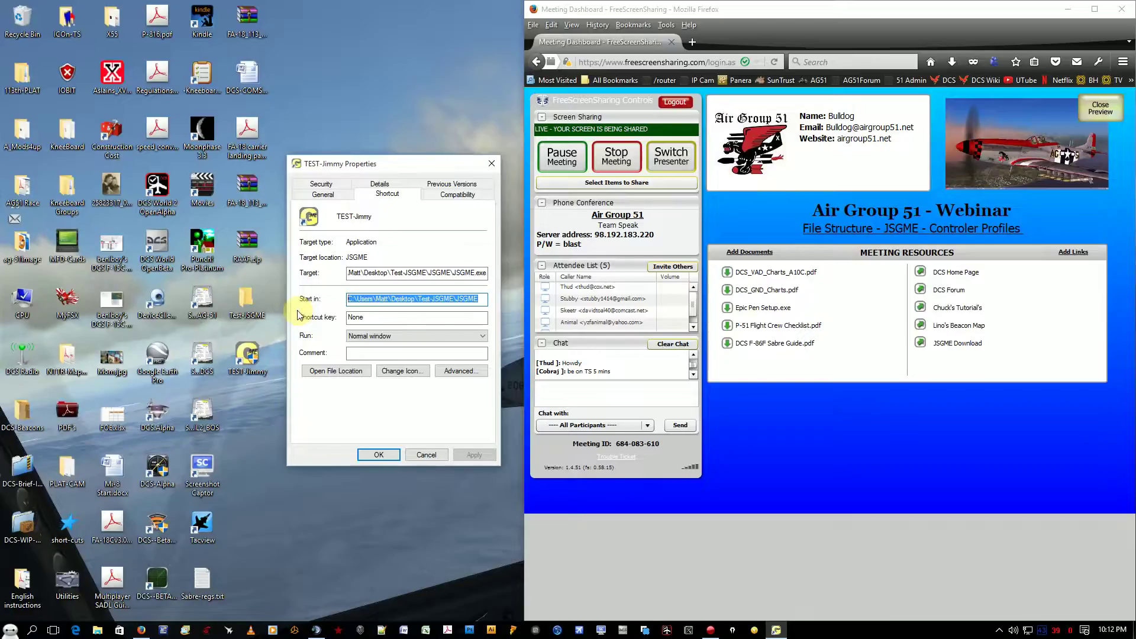
key("Delete")
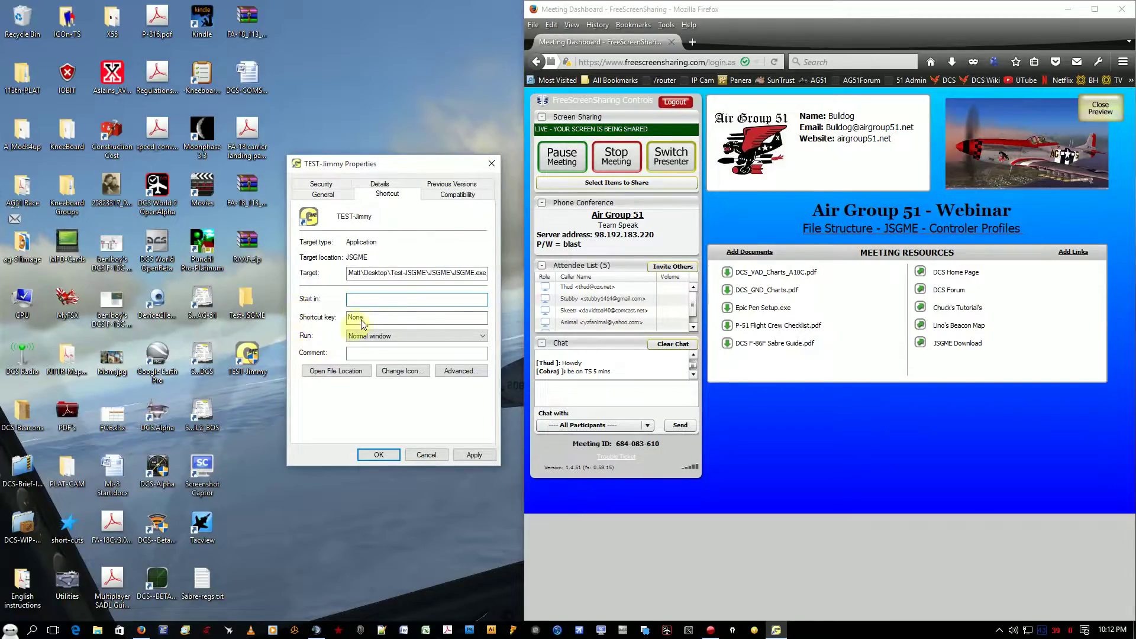
left_click_drag(406, 165, 388, 156)
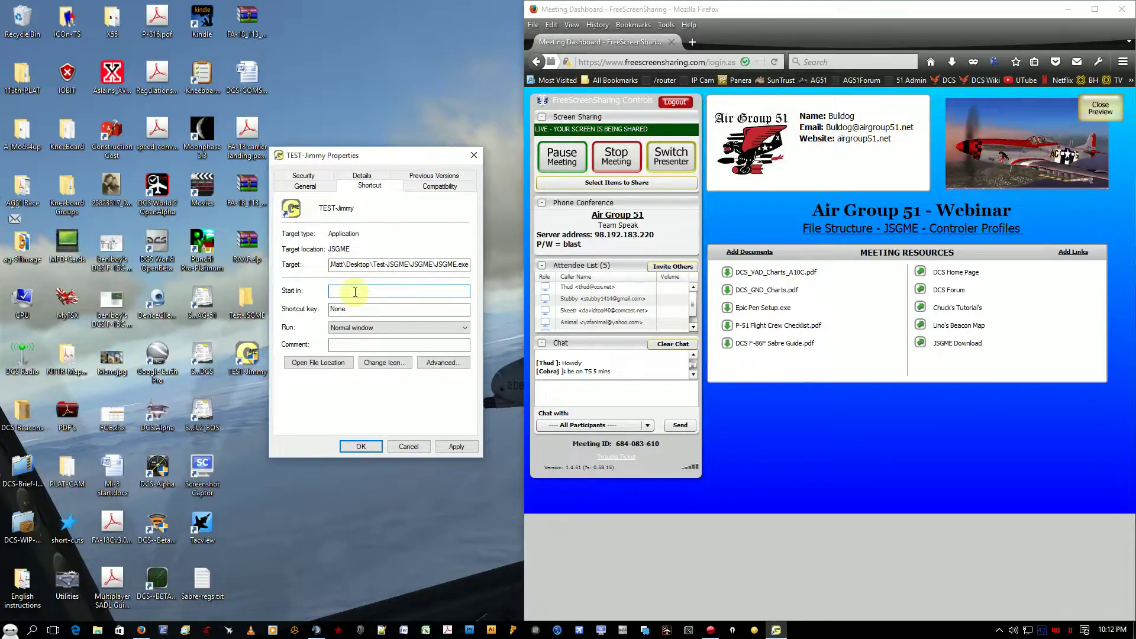
- Open the DCS World 2 OpenAlpha folder on Local Disk (C:) beside the shortcut's properties
left_click(11, 630)
left_click(174, 460)
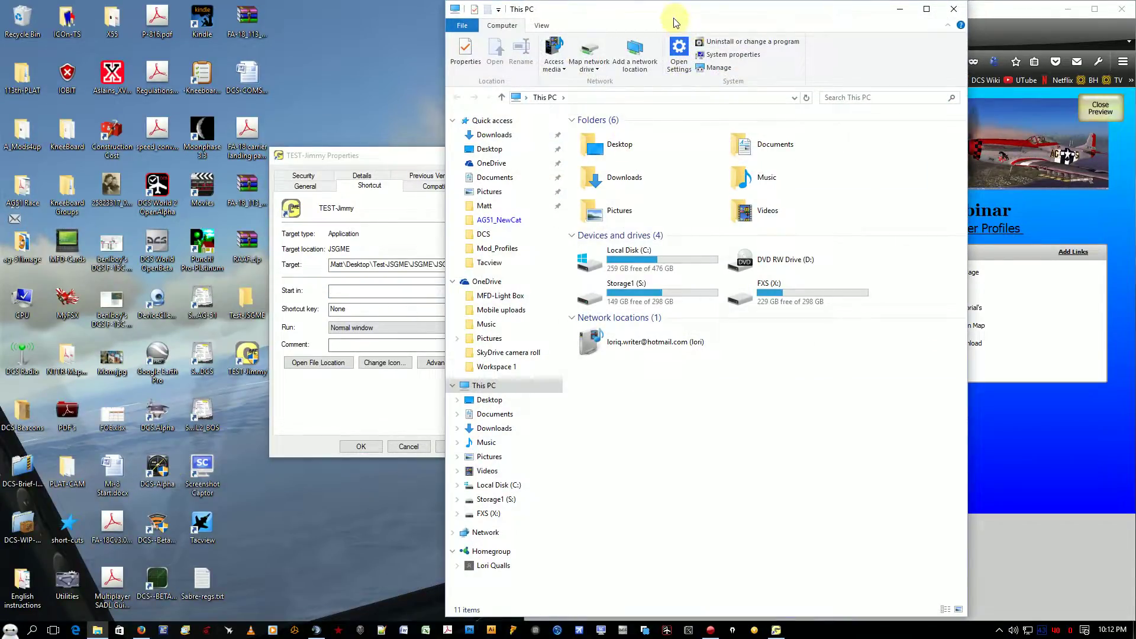
left_click_drag(677, 12, 797, 12)
double_click(747, 255)
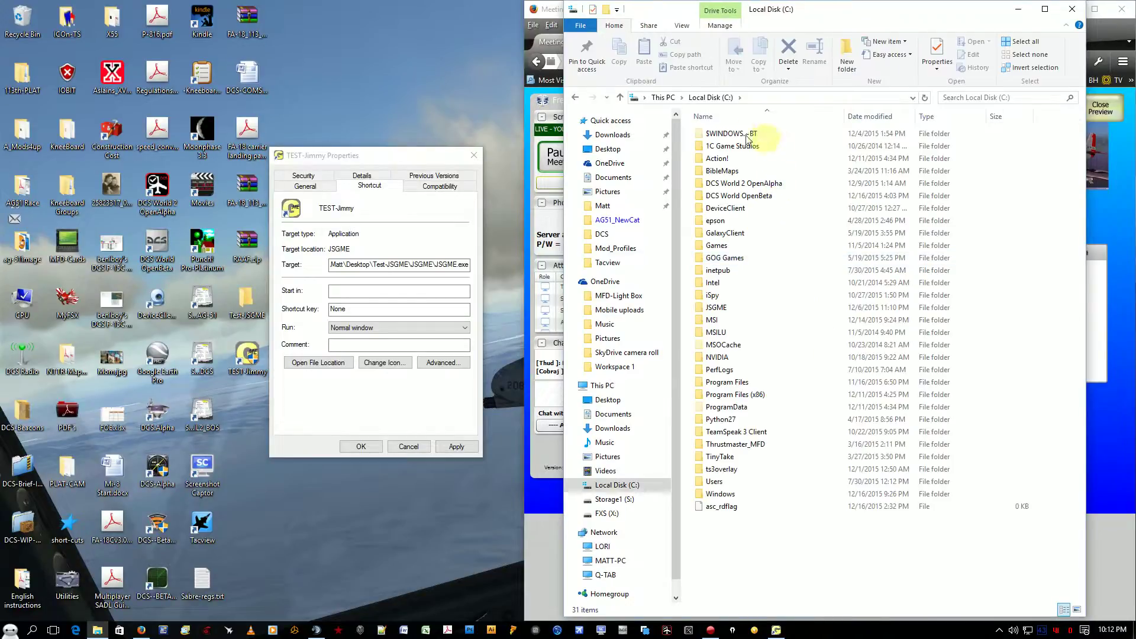
left_click(732, 189)
double_click(730, 188)
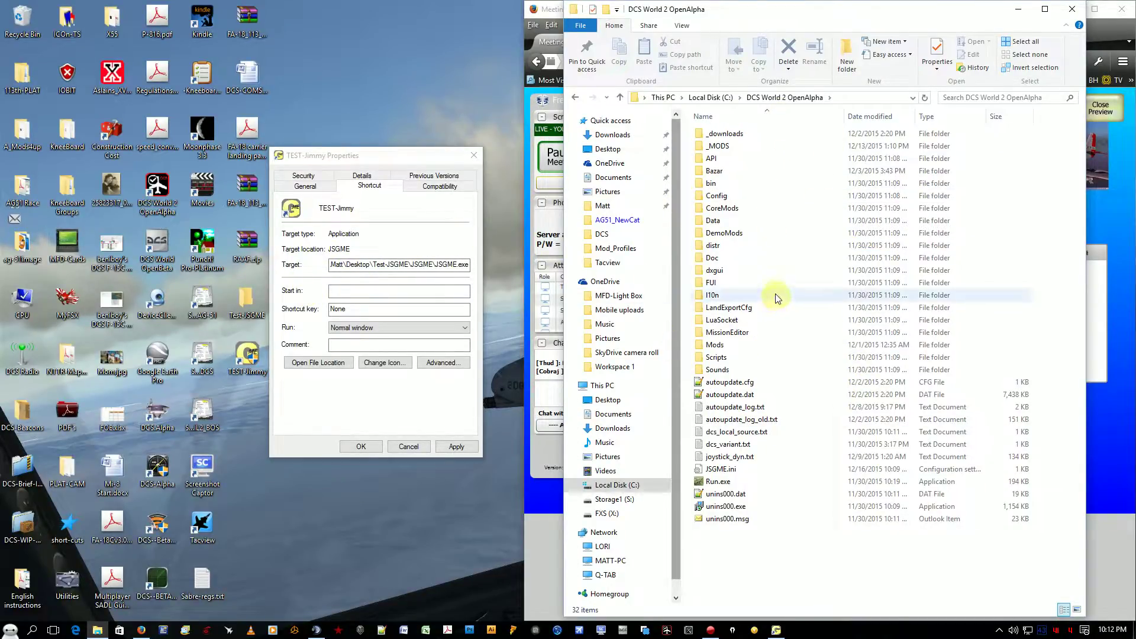
- Copy the address of the DCS World 2 OpenAlpha folder and paste it into the shortcut's Start in field
left_click(779, 100)
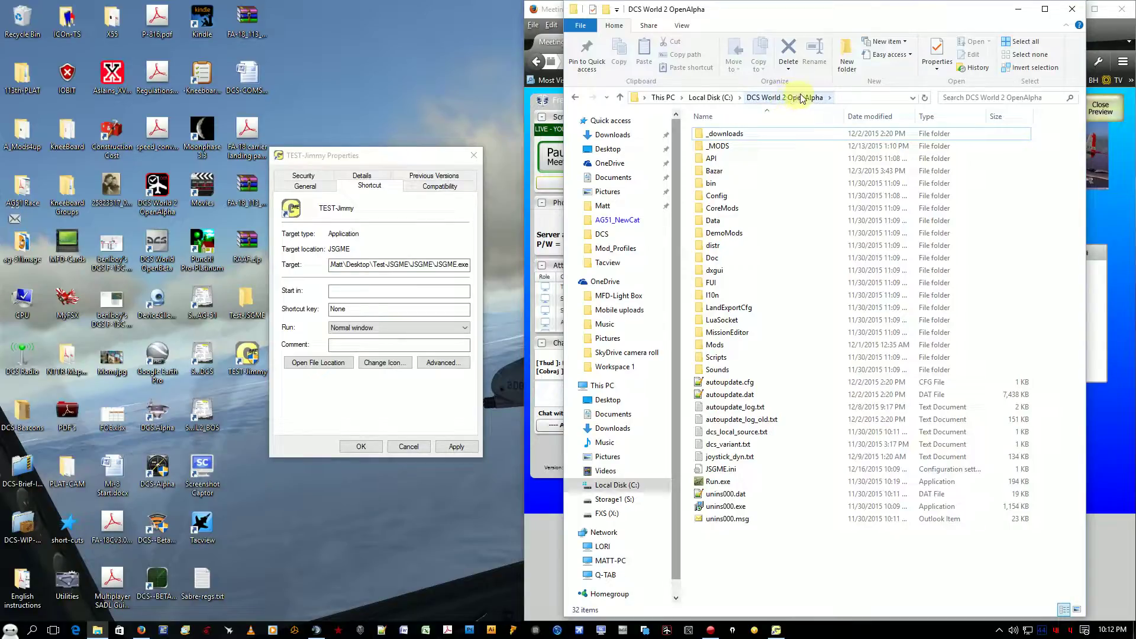
right_click(793, 99)
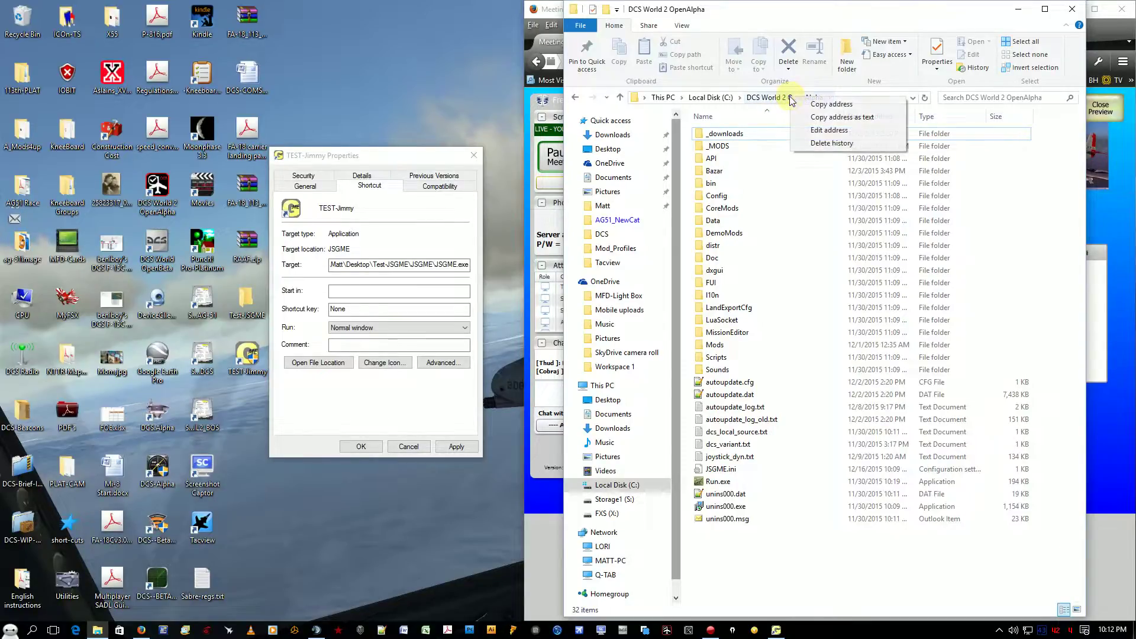
left_click(828, 104)
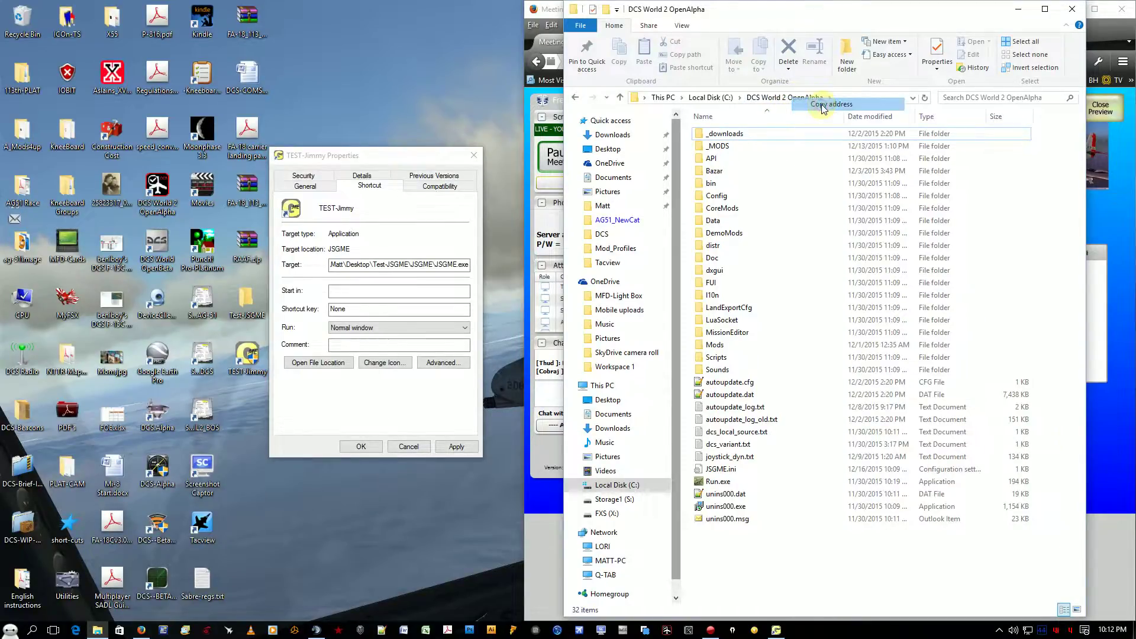
right_click(352, 291)
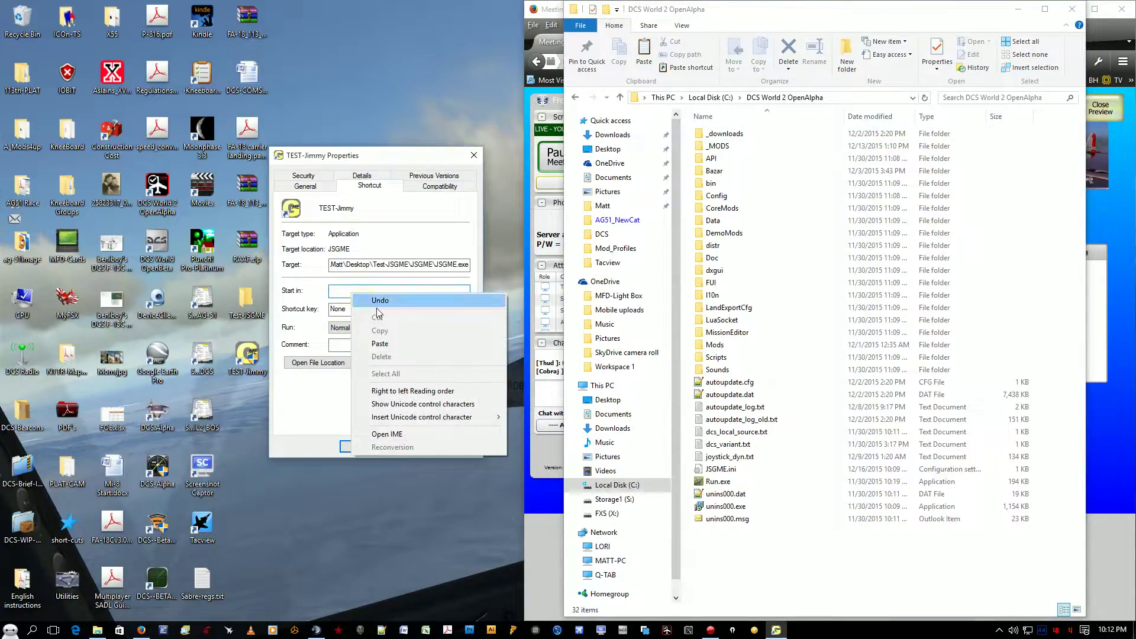
left_click(381, 343)
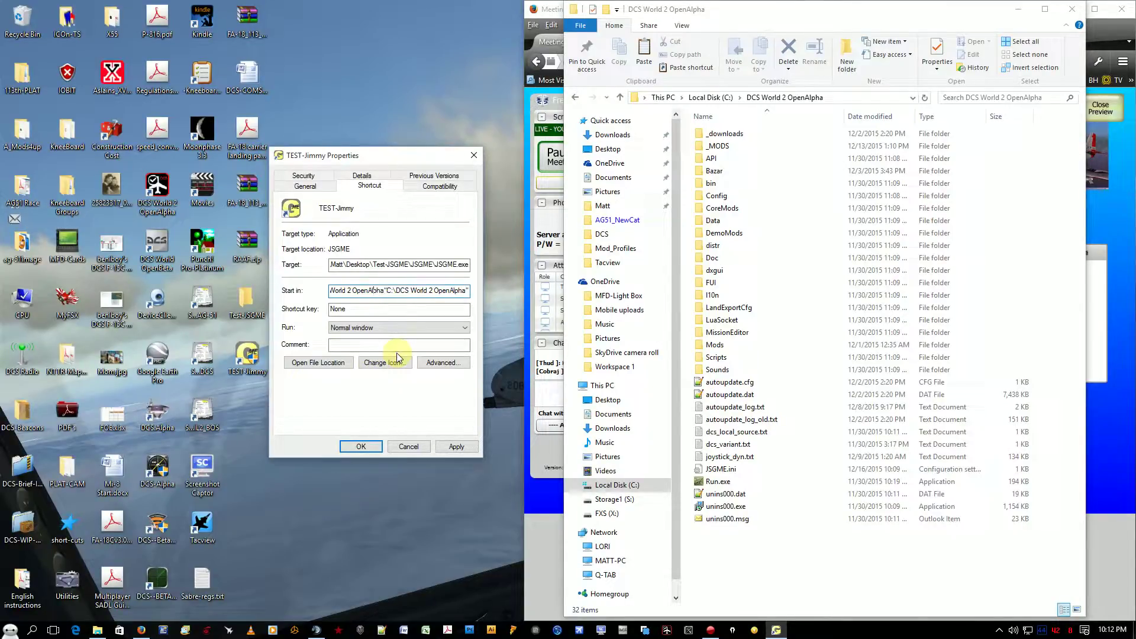
- Remove the duplicated path so Start in reads "C:\DCS World 2 OpenAlpha", and apply and close the shortcut's properties
key("Home")
key("BackSpace")
key("BackSpace")
key("BackSpace")
key("BackSpace")
key("BackSpace")
key("BackSpace")
key("BackSpace")
key("BackSpace")
key("BackSpace")
key("BackSpace")
key("BackSpace")
key("BackSpace")
key("BackSpace")
key("BackSpace")
key("BackSpace")
key("BackSpace")
key("BackSpace")
key("BackSpace")
key("BackSpace")
key("BackSpace")
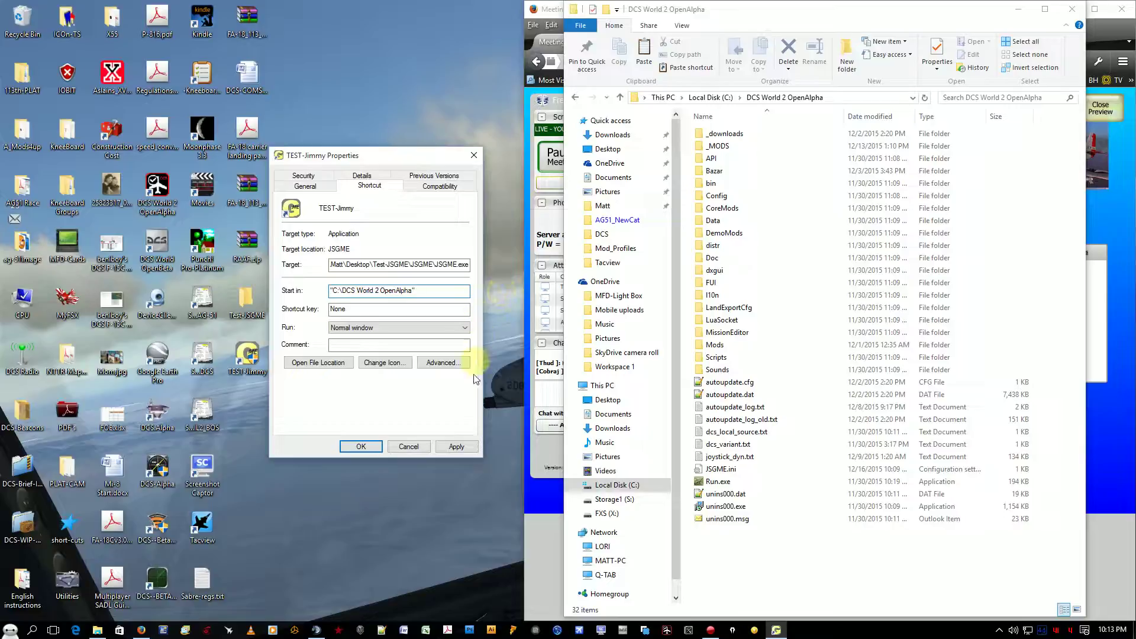
left_click(457, 447)
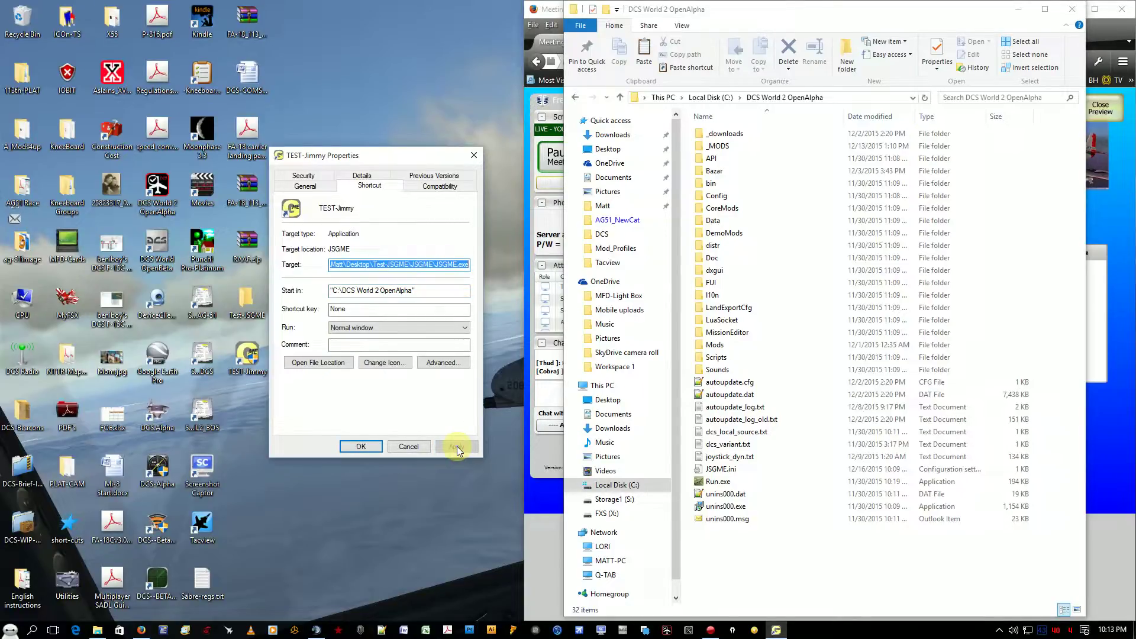
left_click(362, 446)
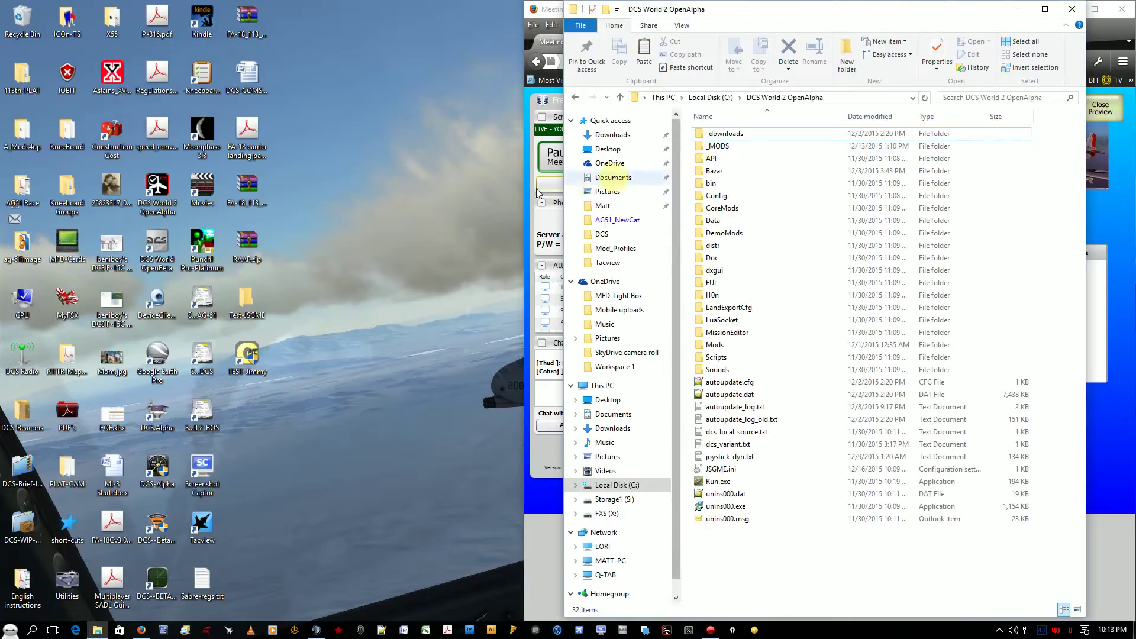
- Examine the _MODS folder and the mod folders inside it, and return to the DCS World 2 OpenAlpha folder
left_click(443, 208)
key("ctrl+2")
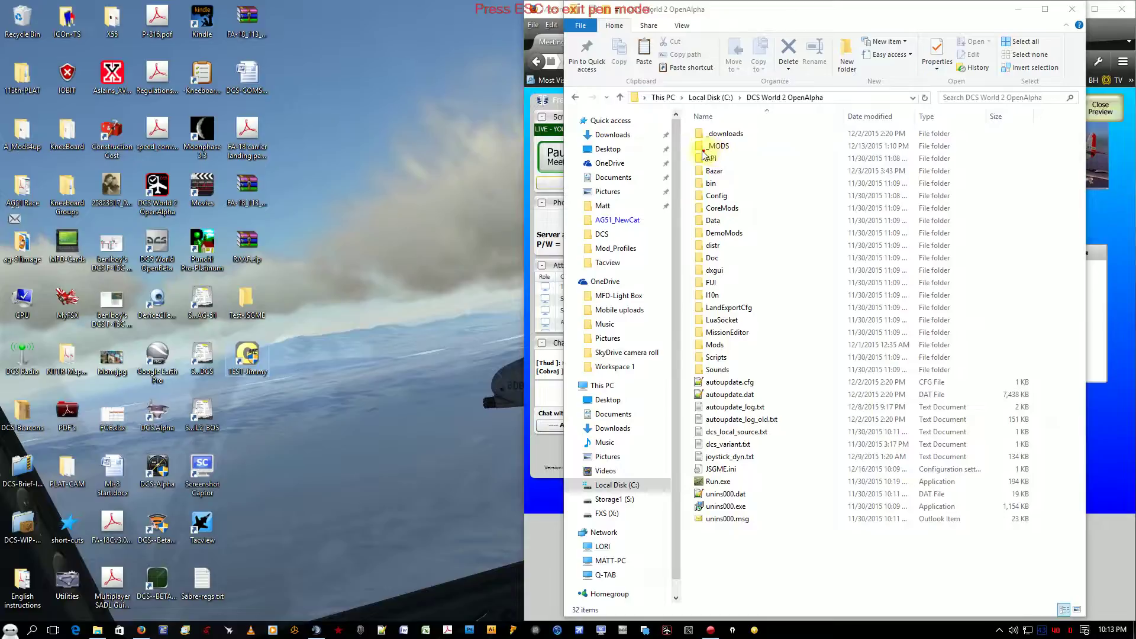
left_click_drag(699, 153, 752, 150)
key("Escape")
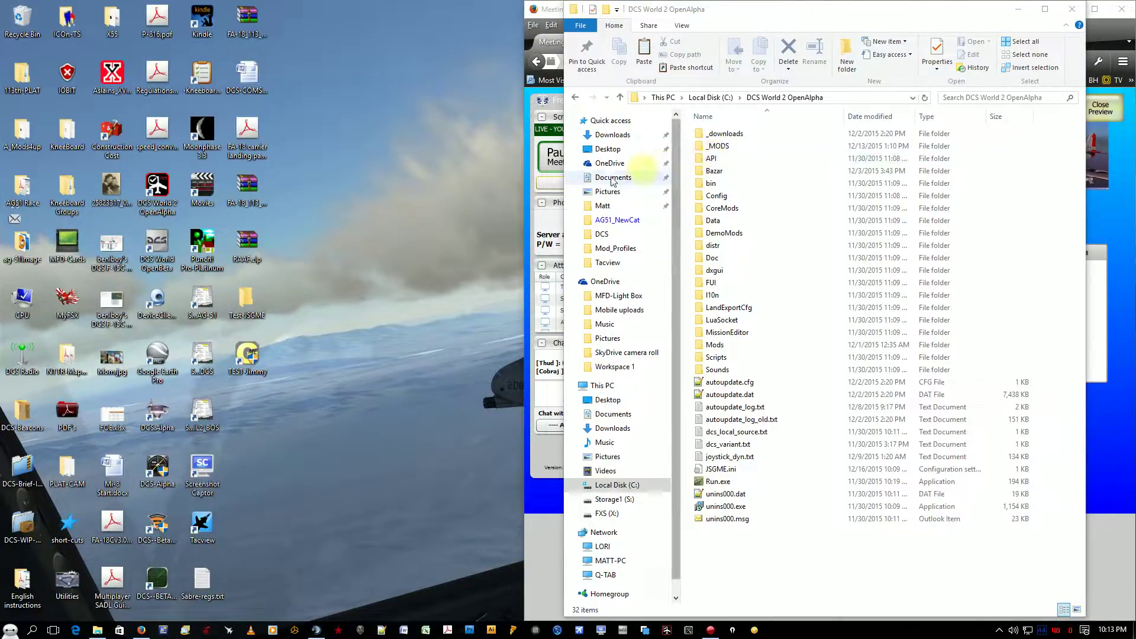
left_click(747, 148)
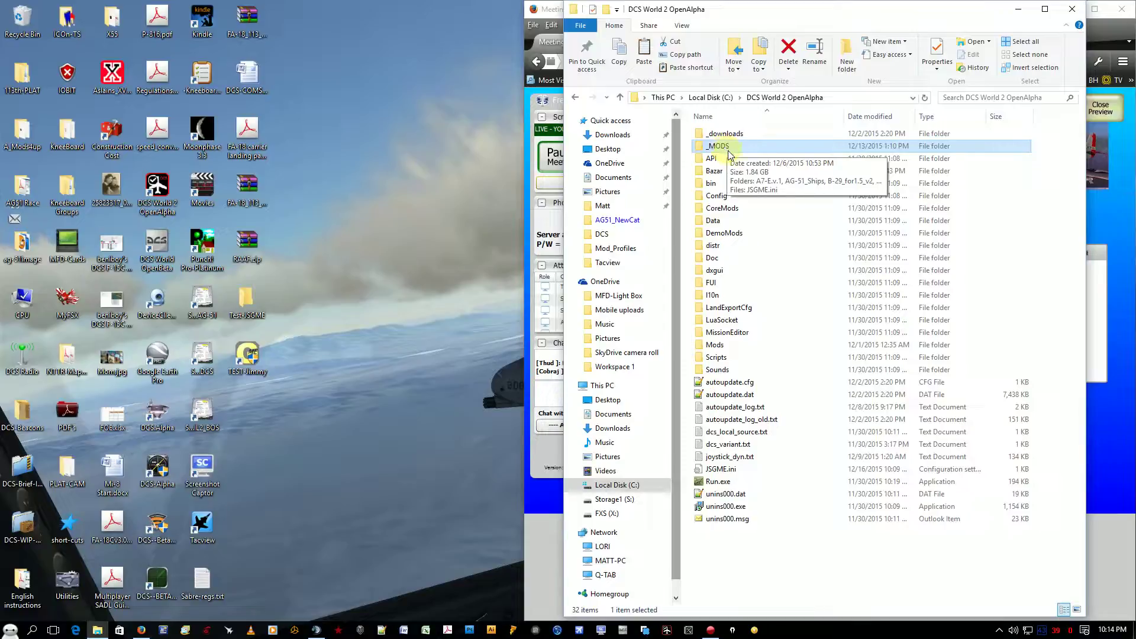
double_click(698, 146)
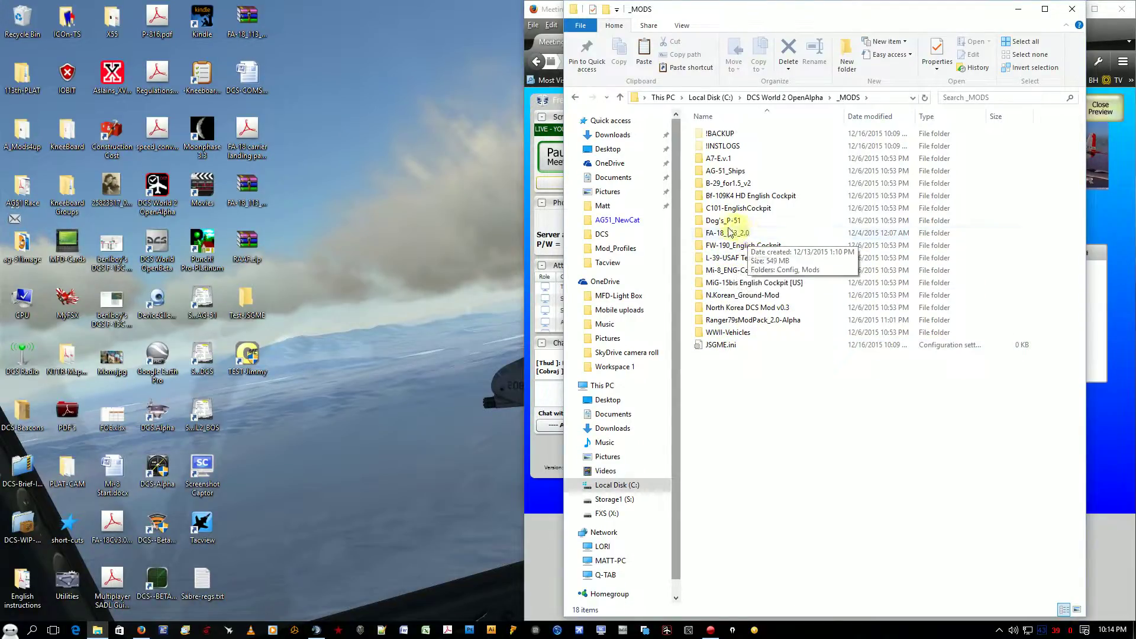
left_click(572, 100)
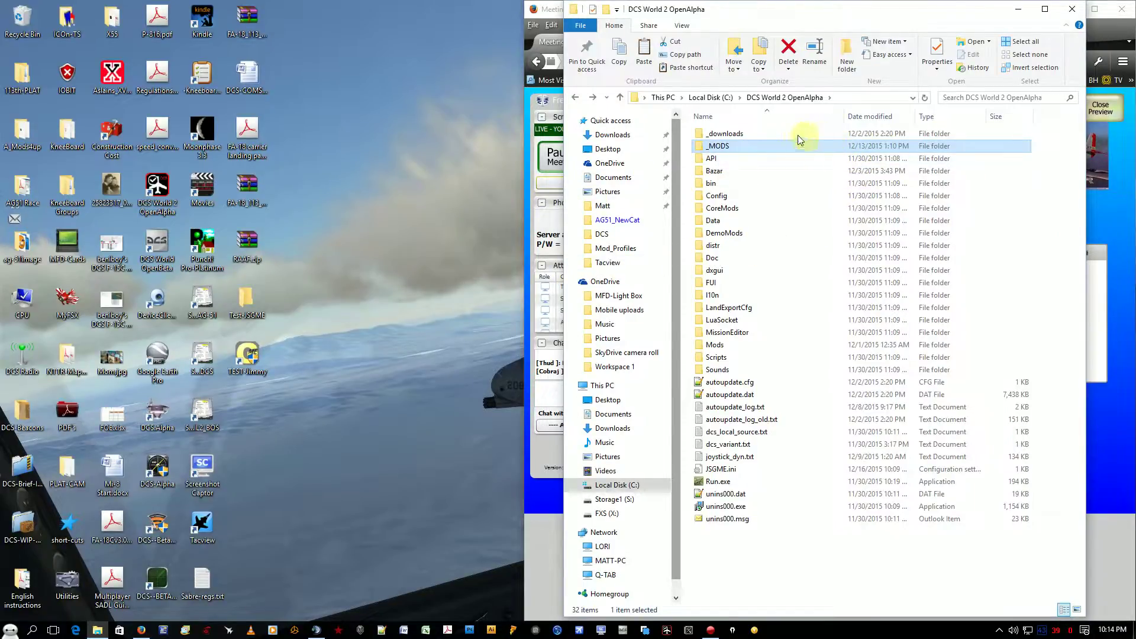
left_click_drag(696, 148, 736, 146)
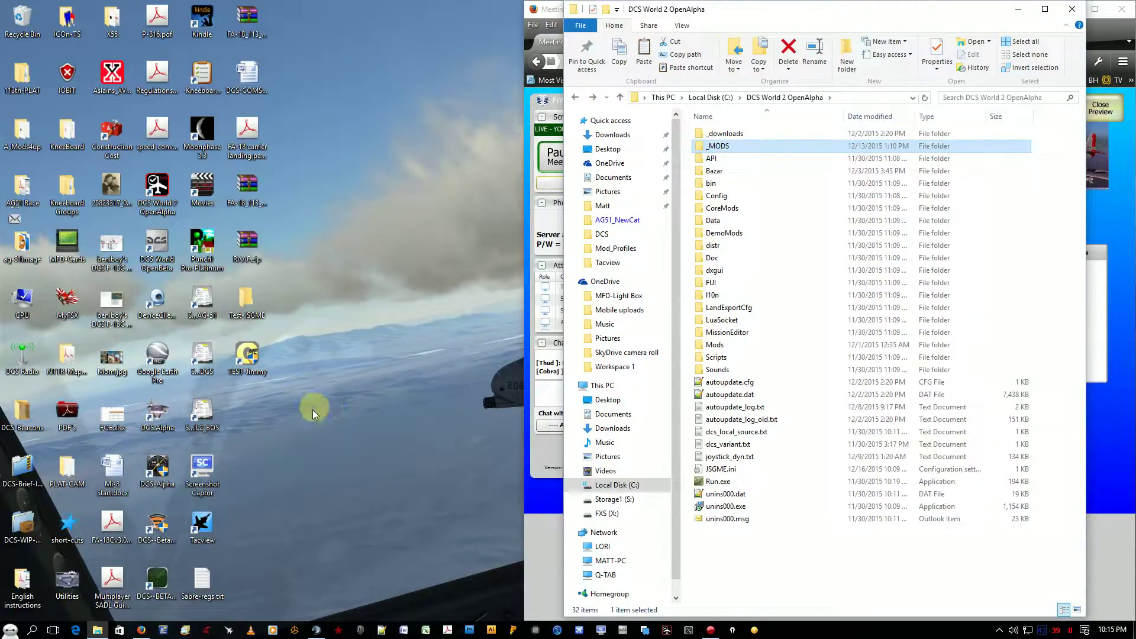
- Launch the mod enabler from the TEST-Jimmy shortcut and move its window clear of the desktop icons
double_click(247, 361)
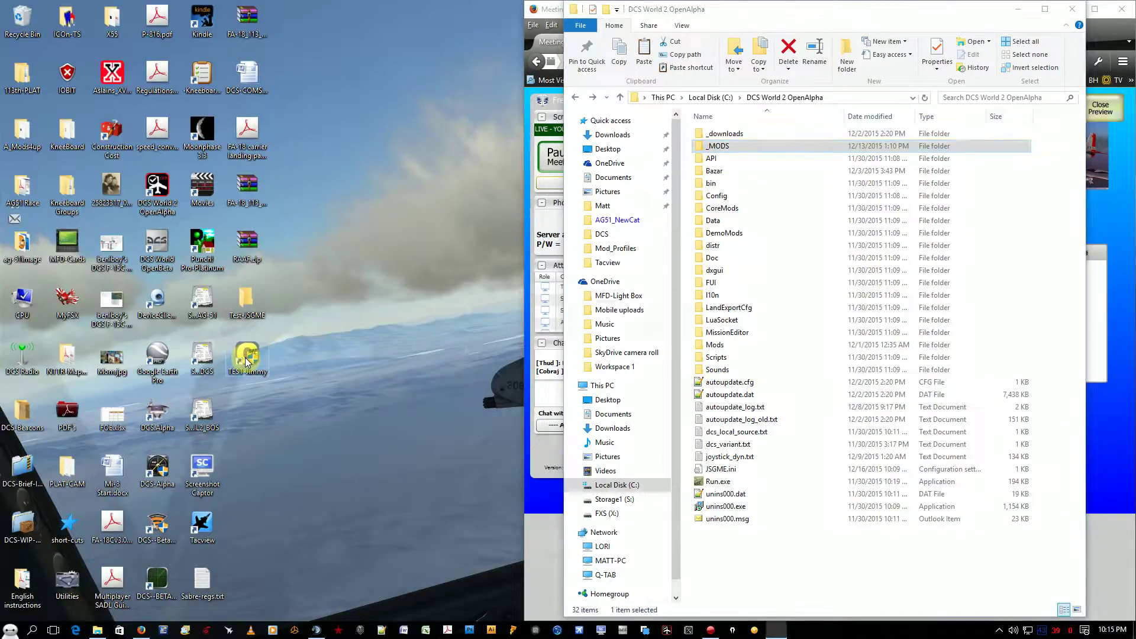
left_click_drag(522, 286, 491, 110)
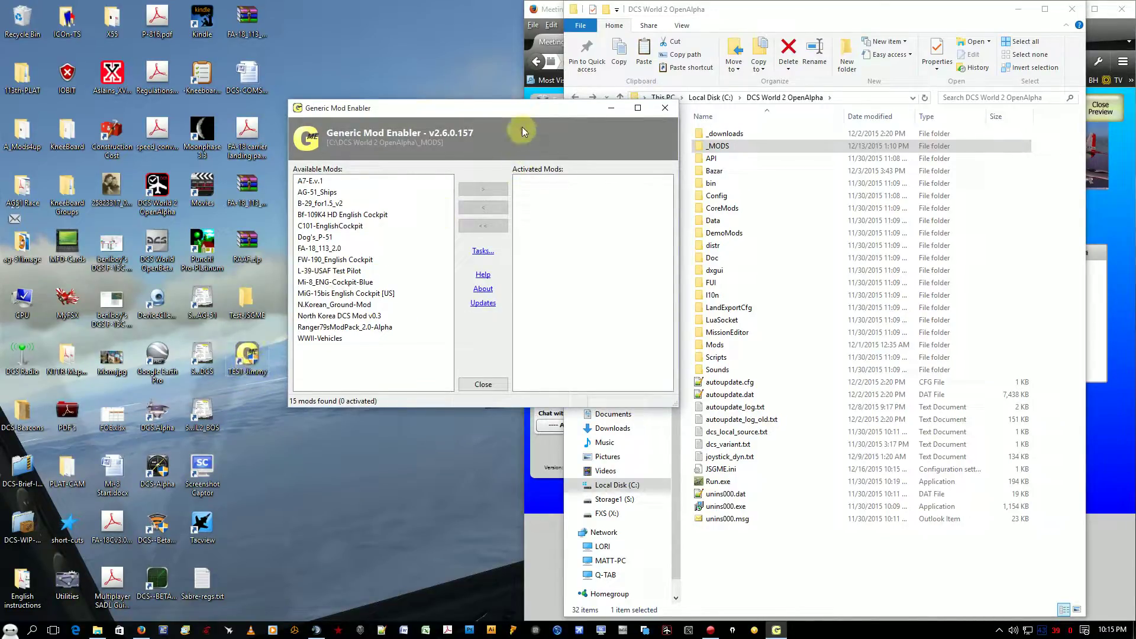
- Close the mod enabler and create a folder named "XXX- Jimmy" at the root of Local Disk (C:)
left_click_drag(518, 111, 362, 114)
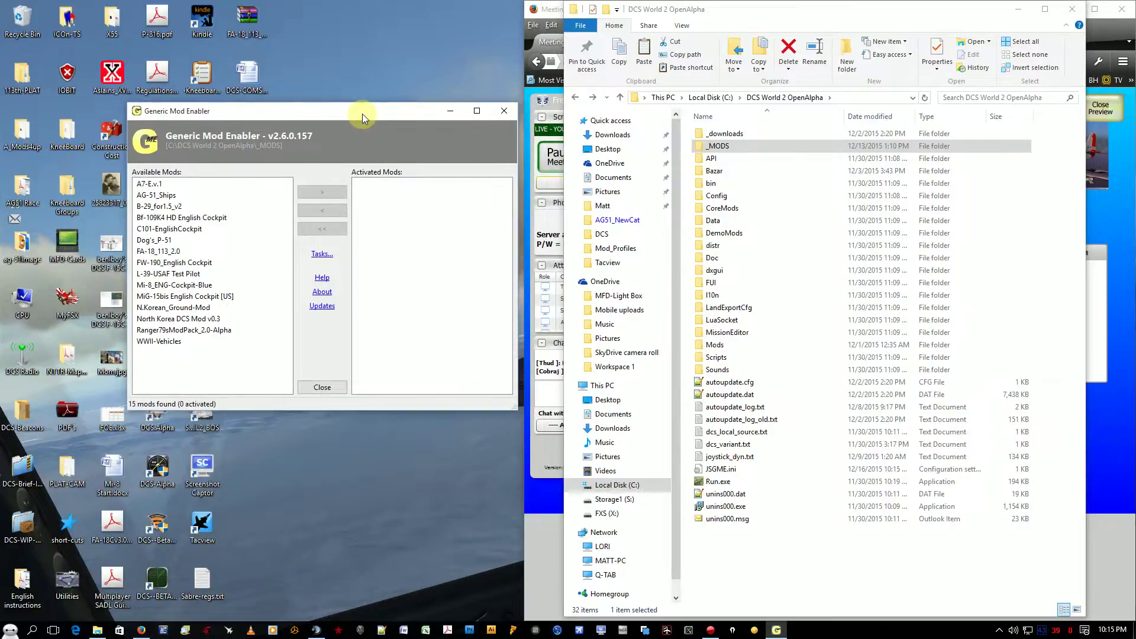
left_click(504, 111)
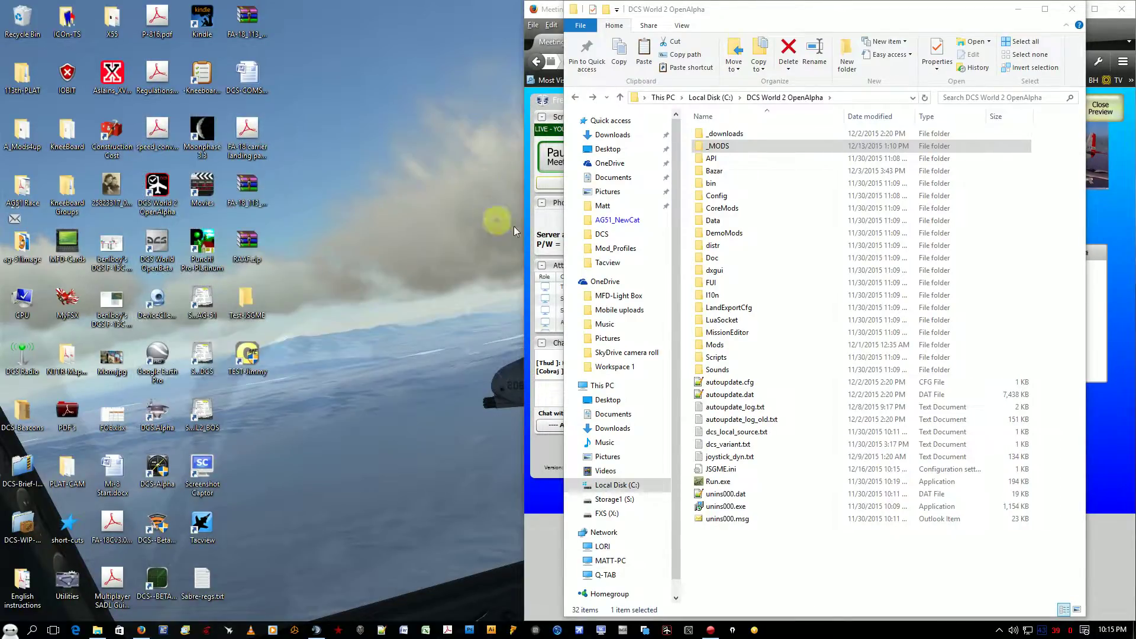
left_click(574, 100)
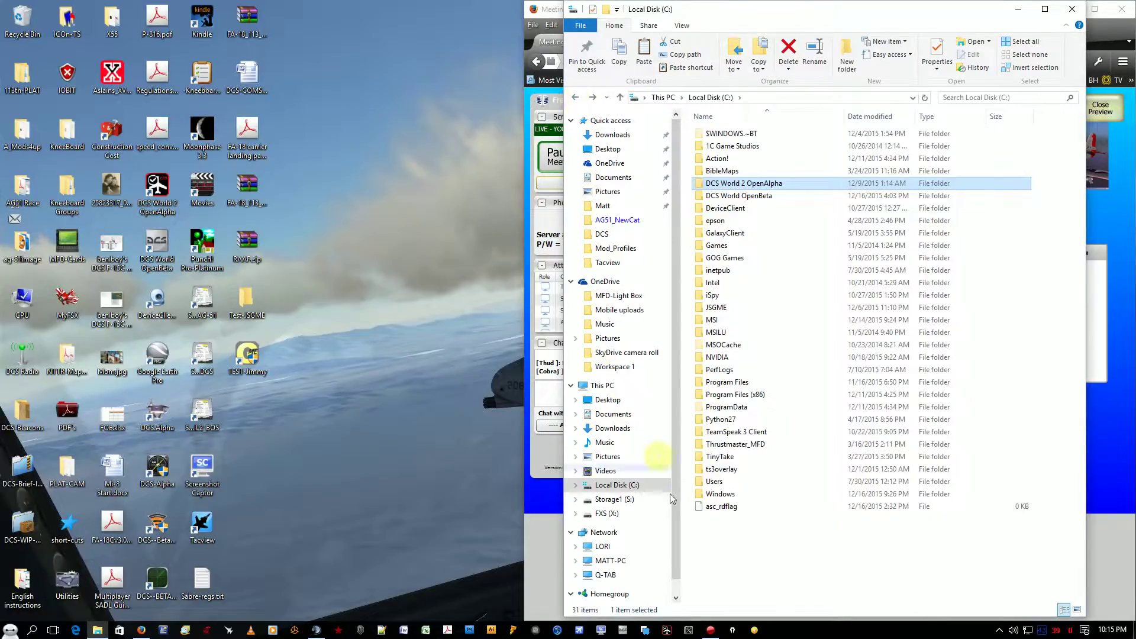
left_click(727, 542)
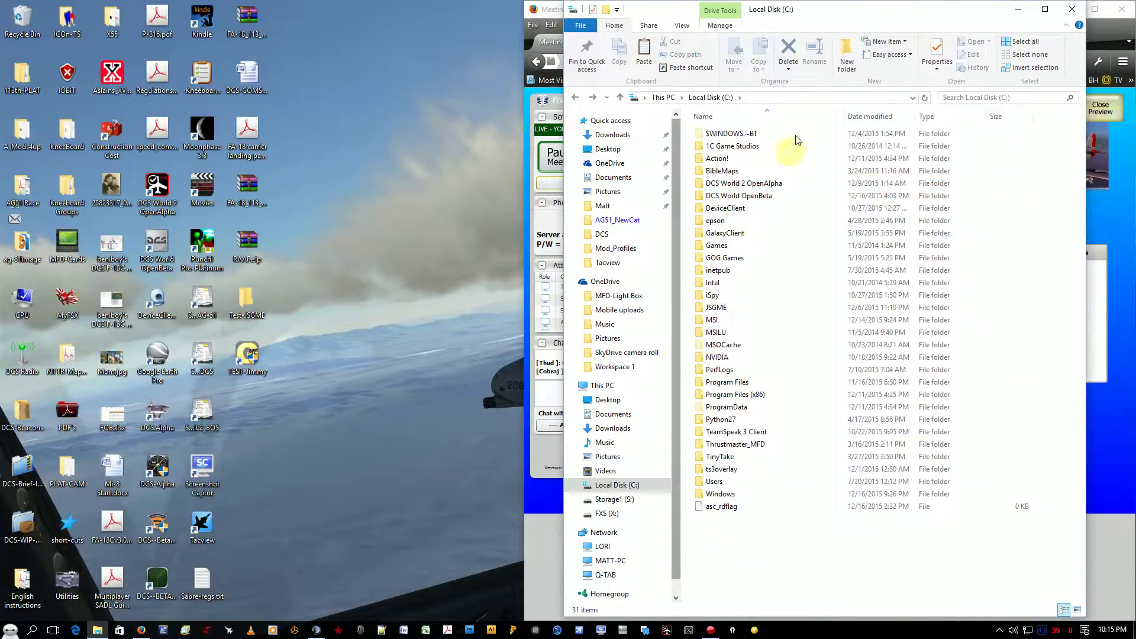
left_click(849, 60)
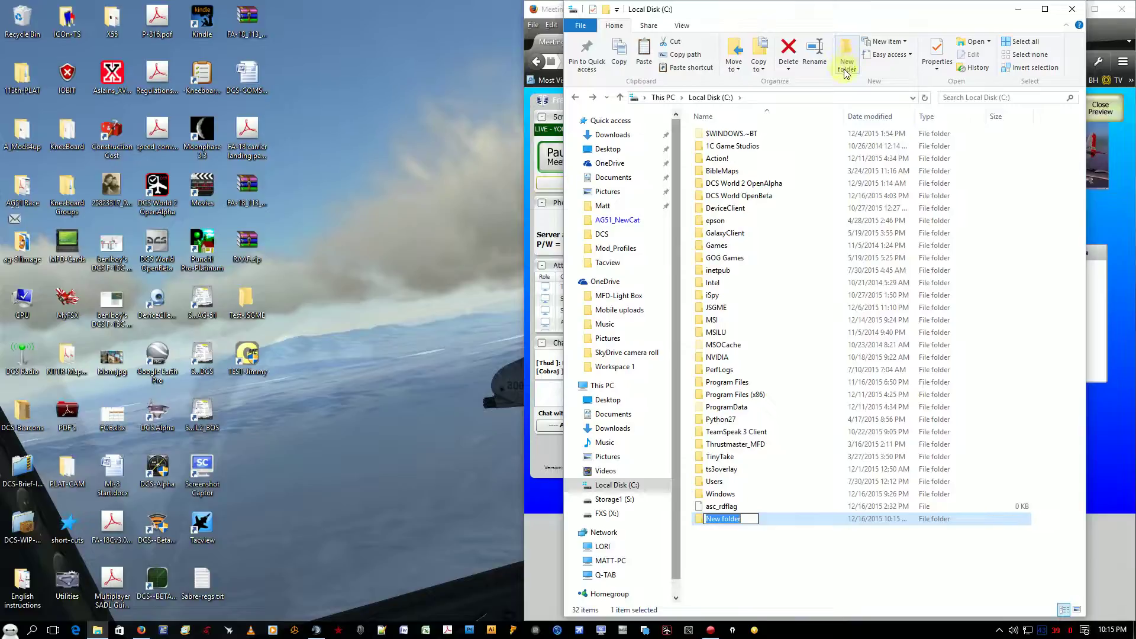
type("XXX- Jimmy")
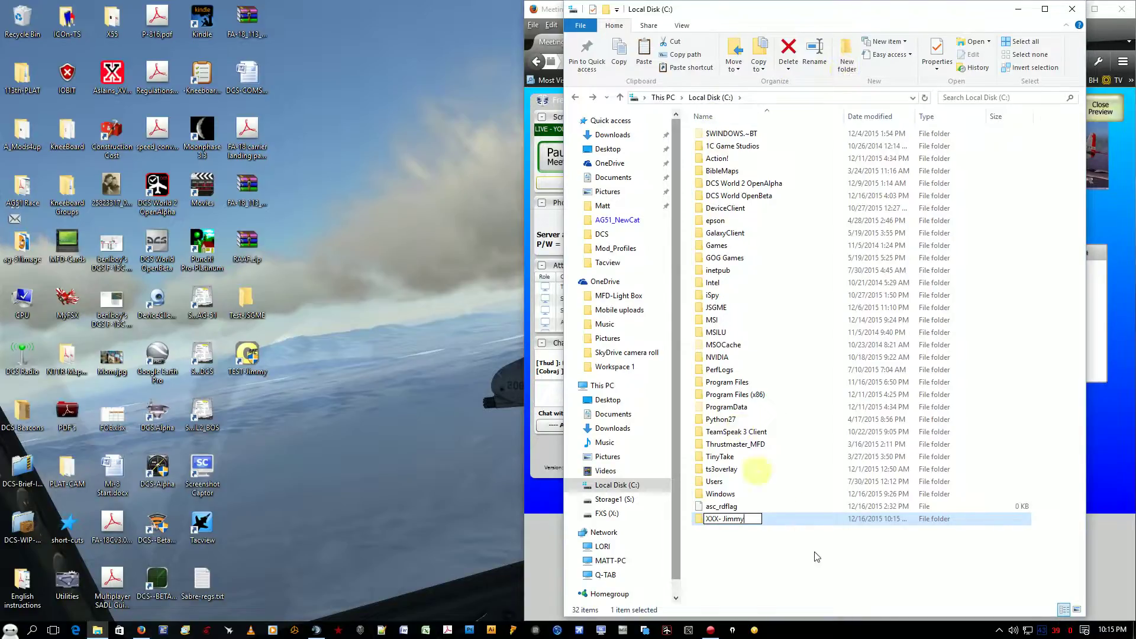
left_click(713, 568)
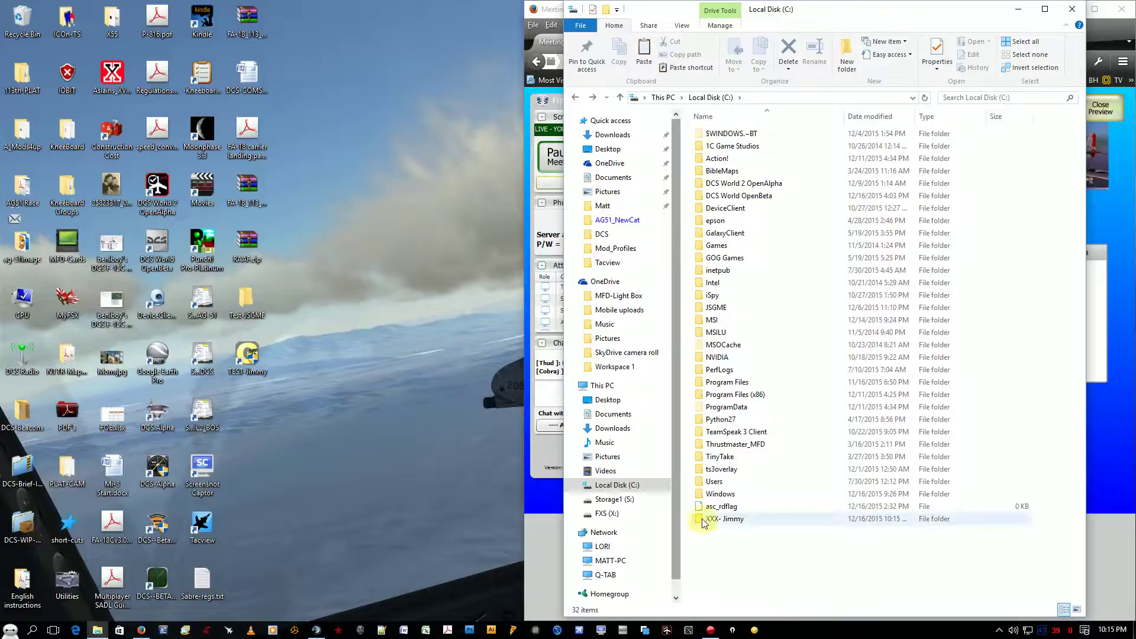
- Open the new XXX- Jimmy folder, keeping its name as it is
left_click(731, 521)
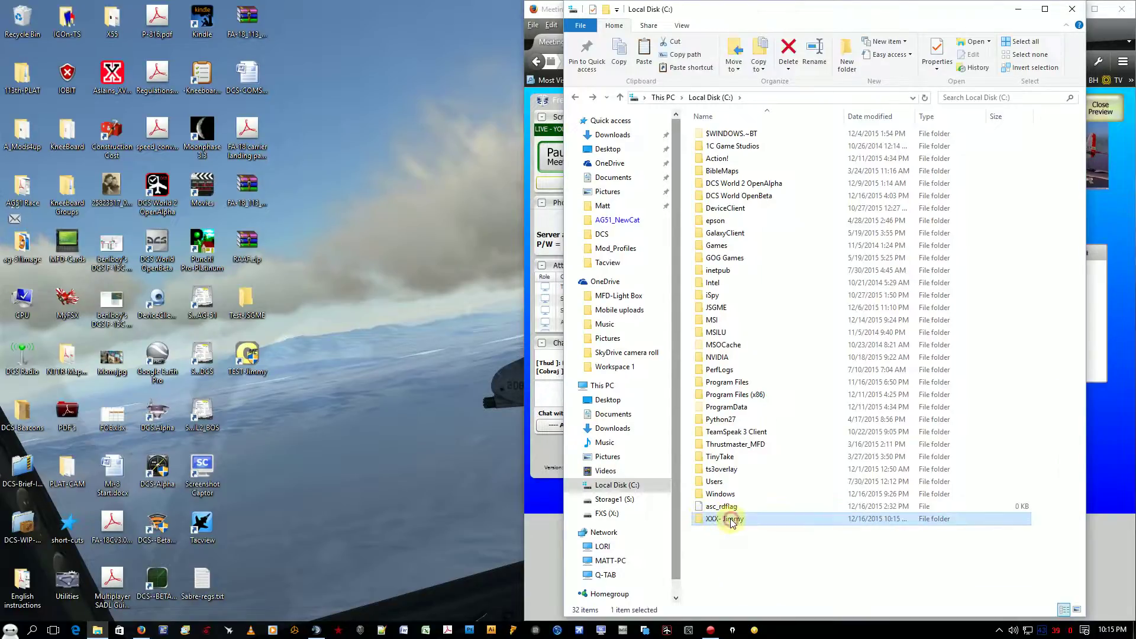
left_click(733, 521)
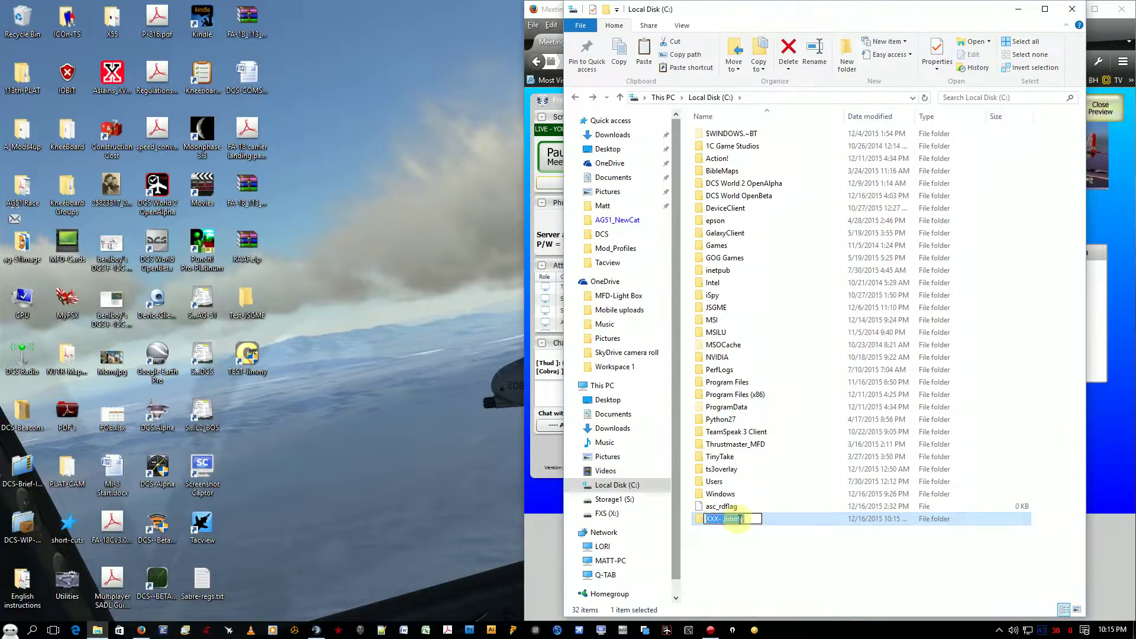
left_click(734, 545)
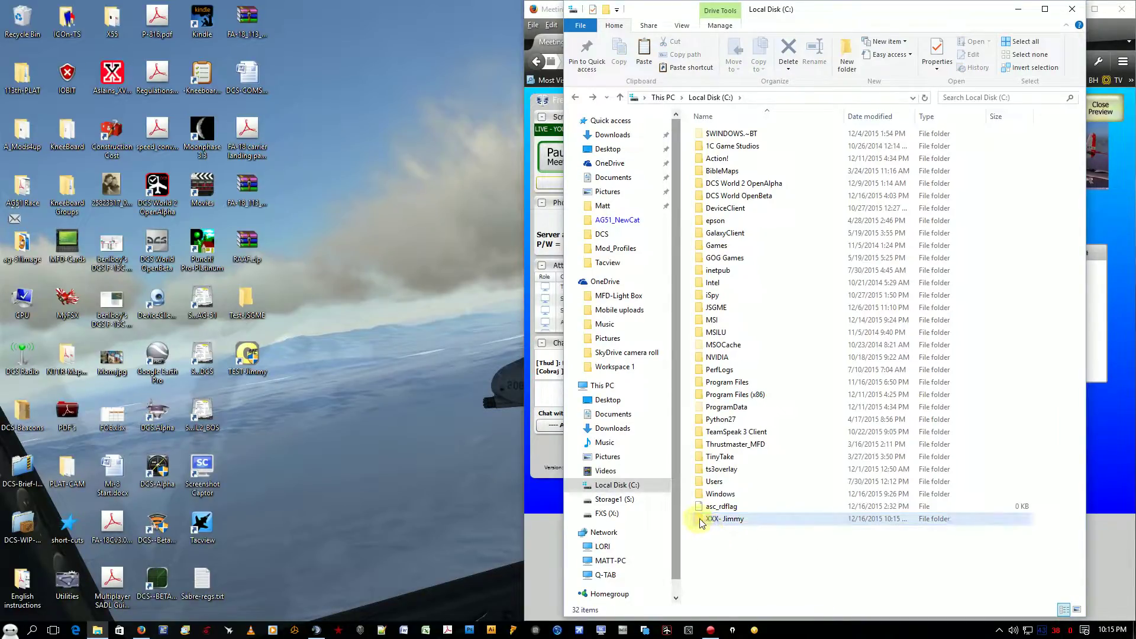
left_click(705, 520)
left_click(726, 520)
left_click(701, 525)
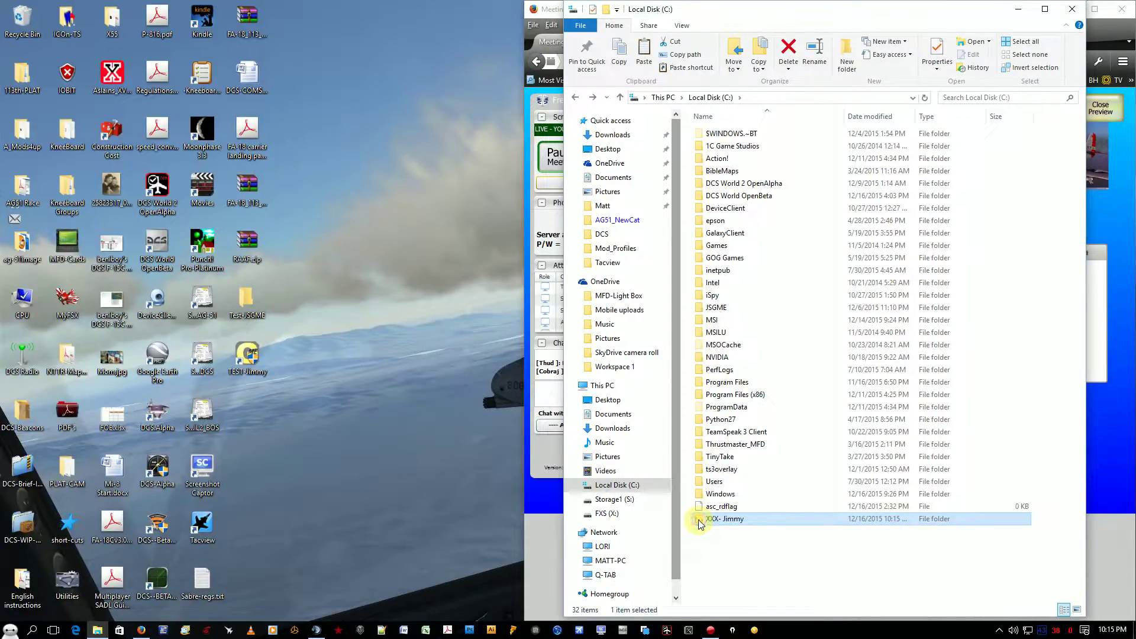
double_click(702, 525)
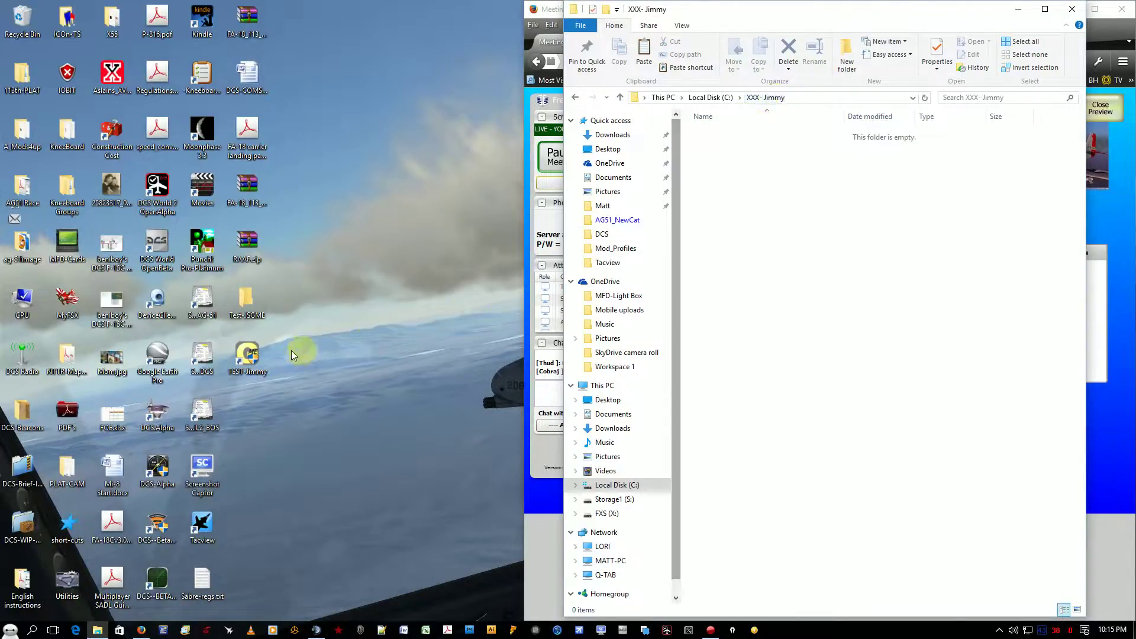
- Open the properties of the TEST-Jimmy desktop shortcut and clear its Start in field
right_click(245, 357)
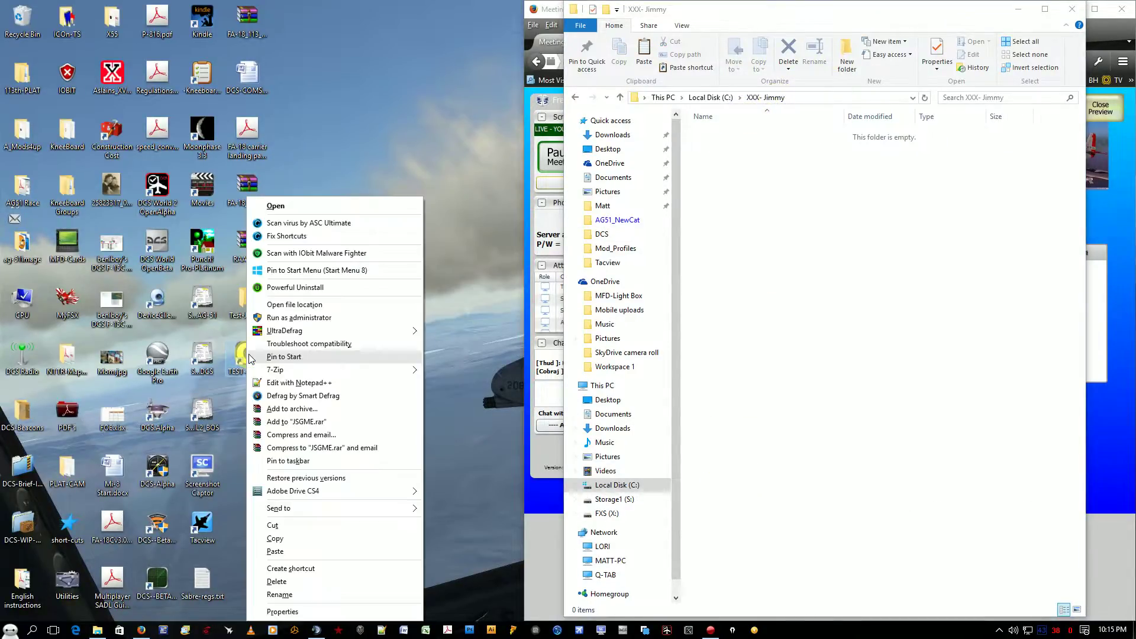
left_click(297, 611)
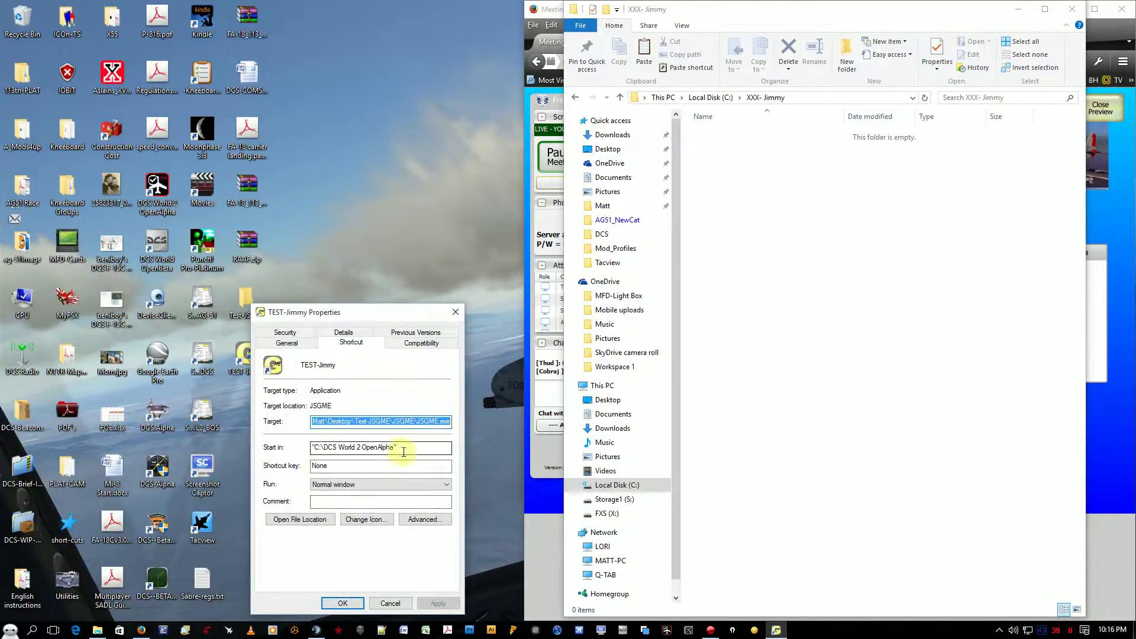
double_click(409, 447)
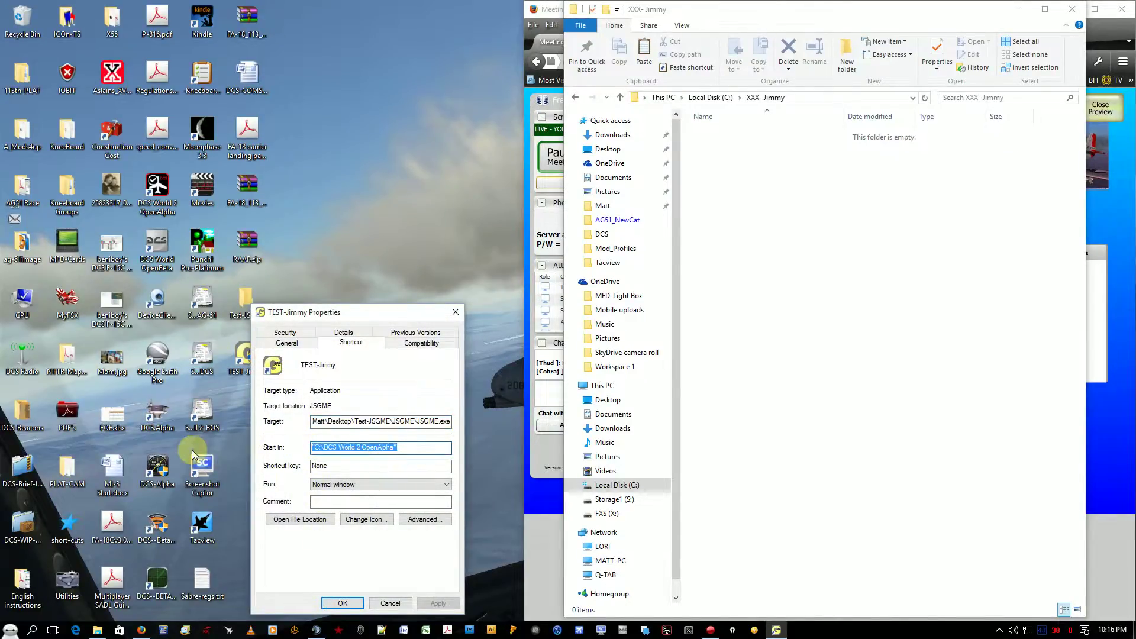
key("Delete")
- Copy the address of the XXX- Jimmy folder and paste it into the shortcut's empty Start in field
left_click(767, 100)
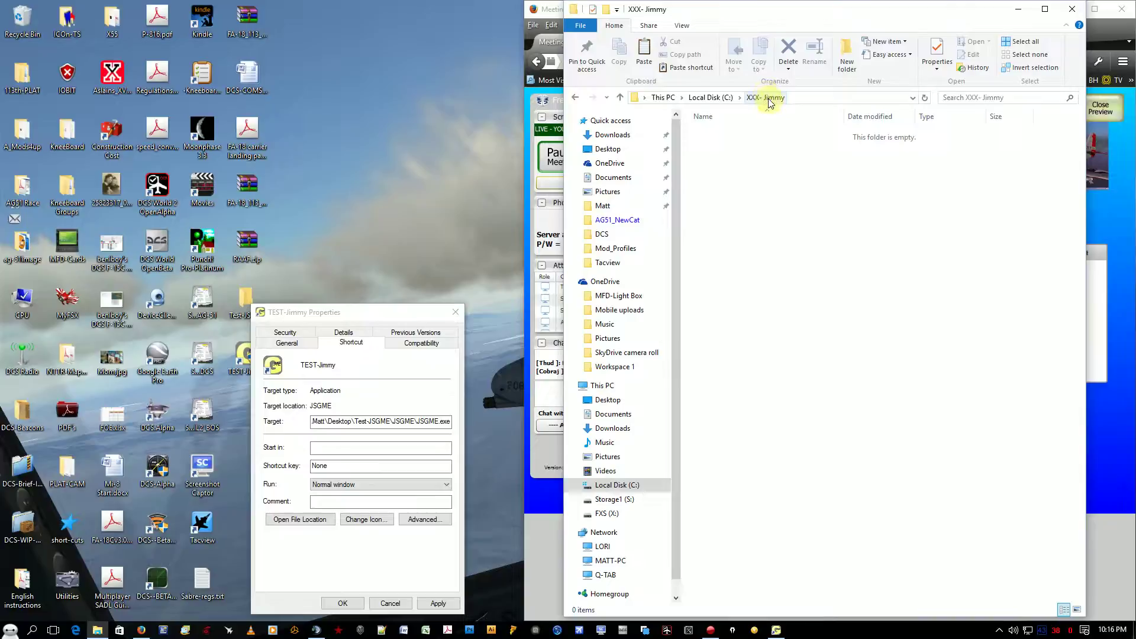
right_click(768, 103)
left_click(808, 107)
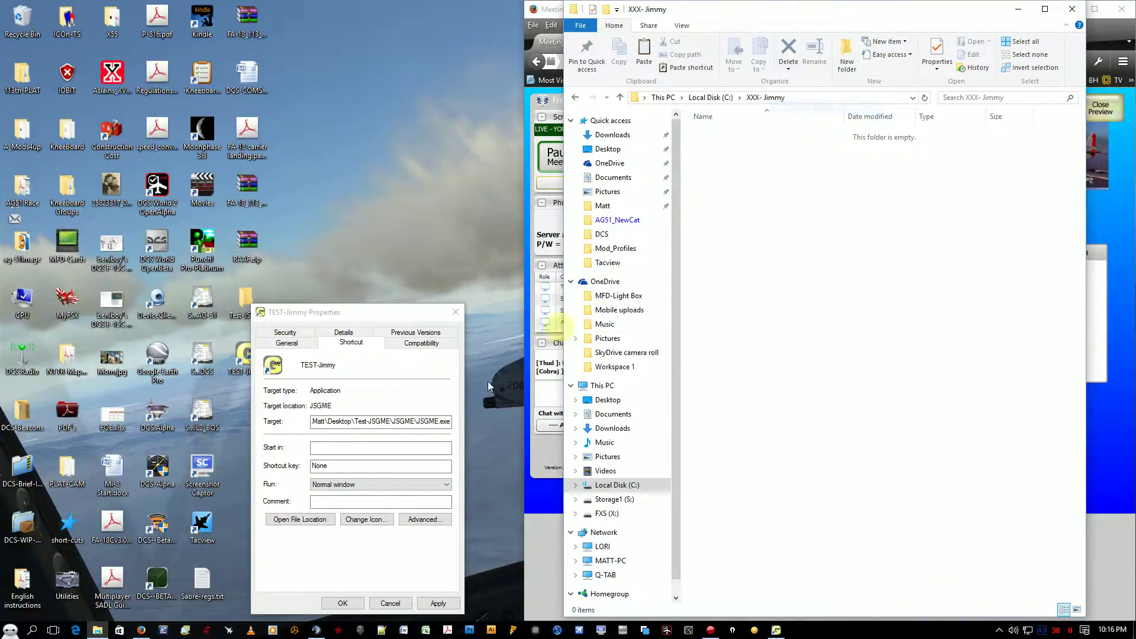
left_click(339, 447)
right_click(340, 447)
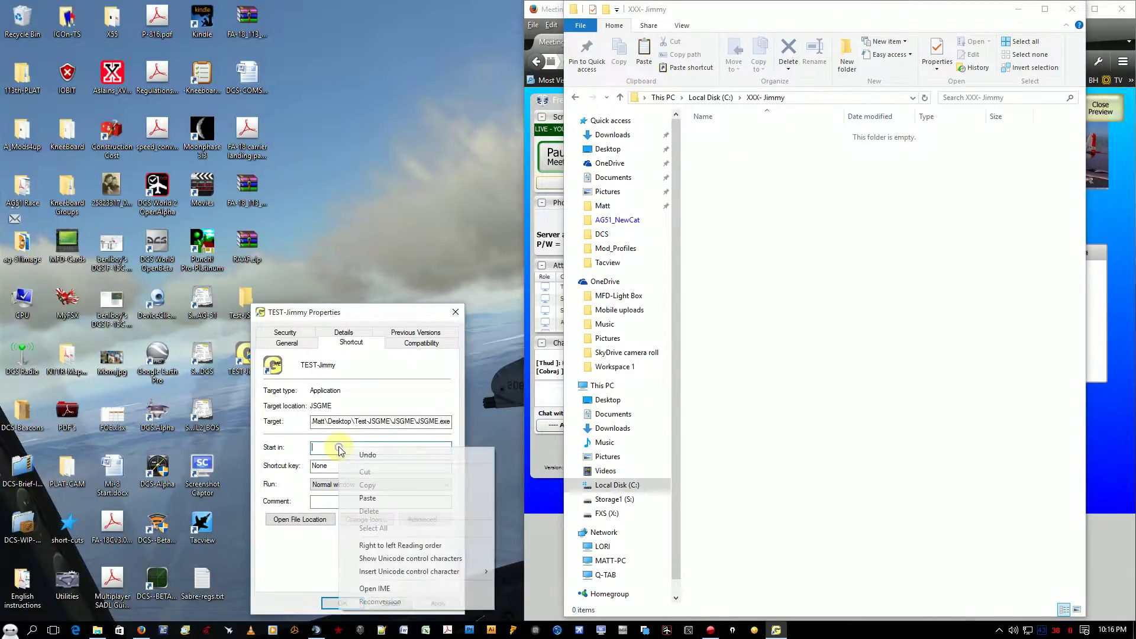
left_click(378, 500)
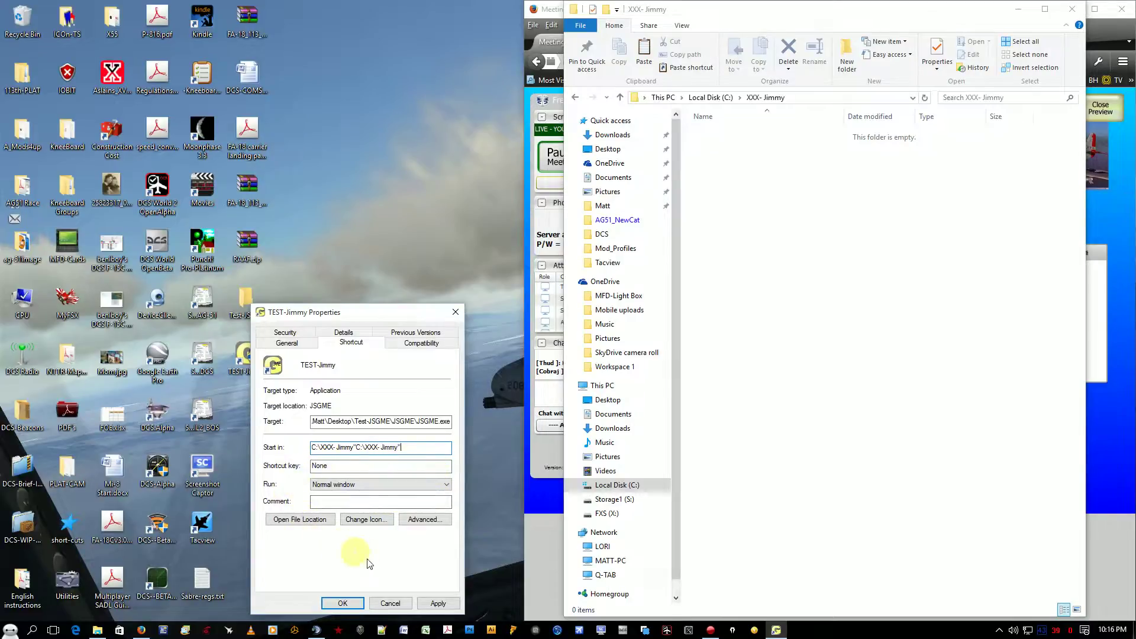
- Delete the unquoted duplicate path so Start in reads "C:\XXX- Jimmy", and apply and close the shortcut's properties
left_click(435, 610)
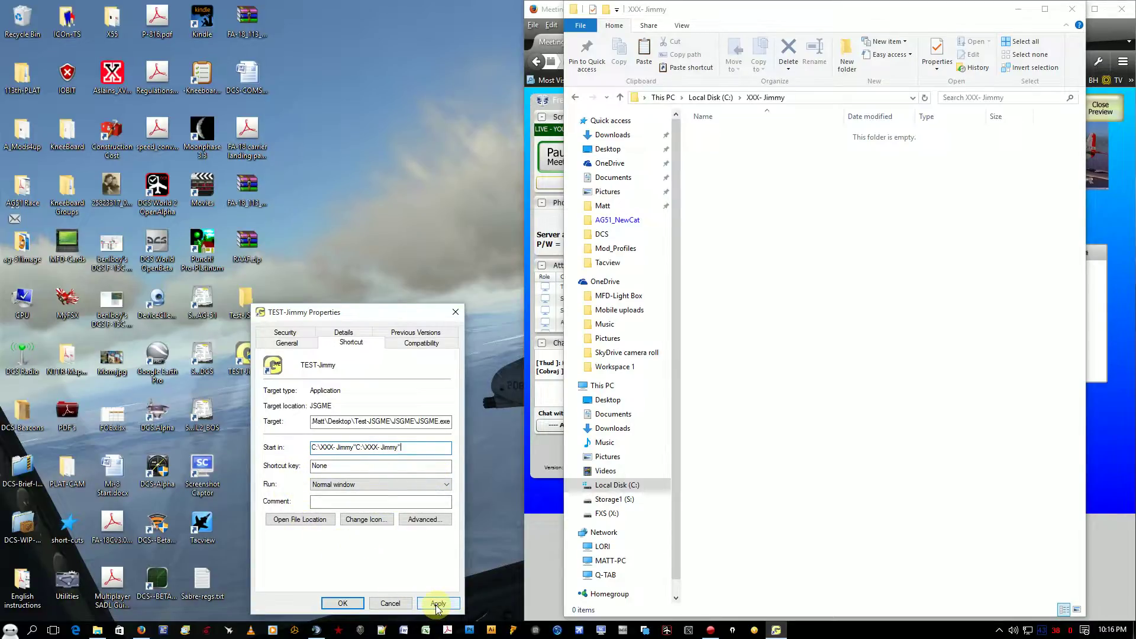
left_click(355, 448)
left_click_drag(353, 448, 275, 448)
key("Delete")
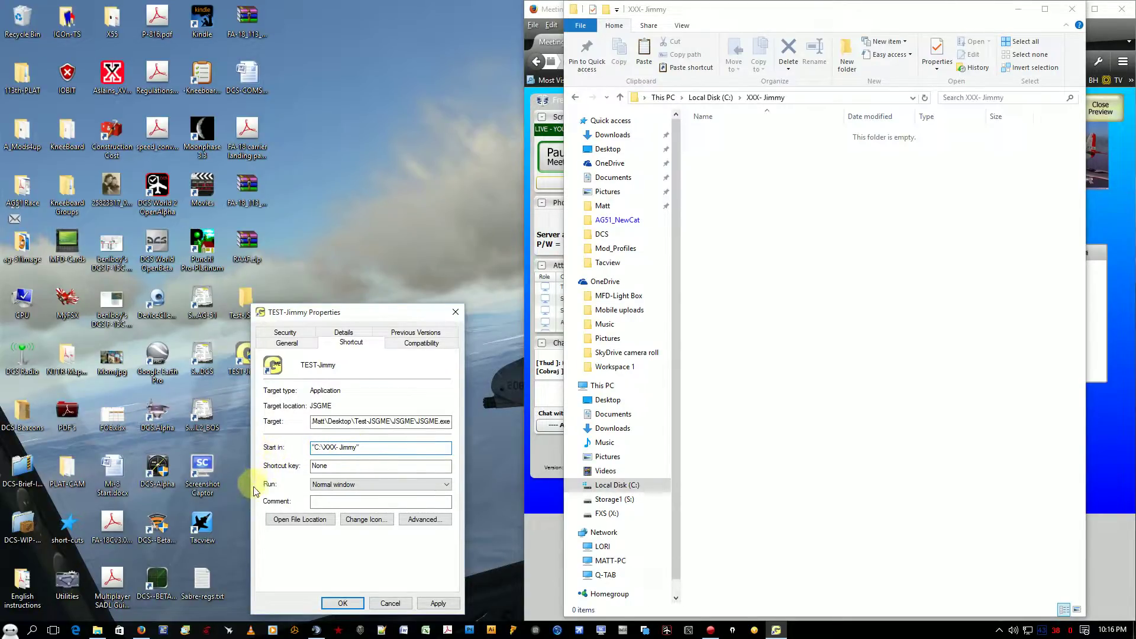
left_click(439, 603)
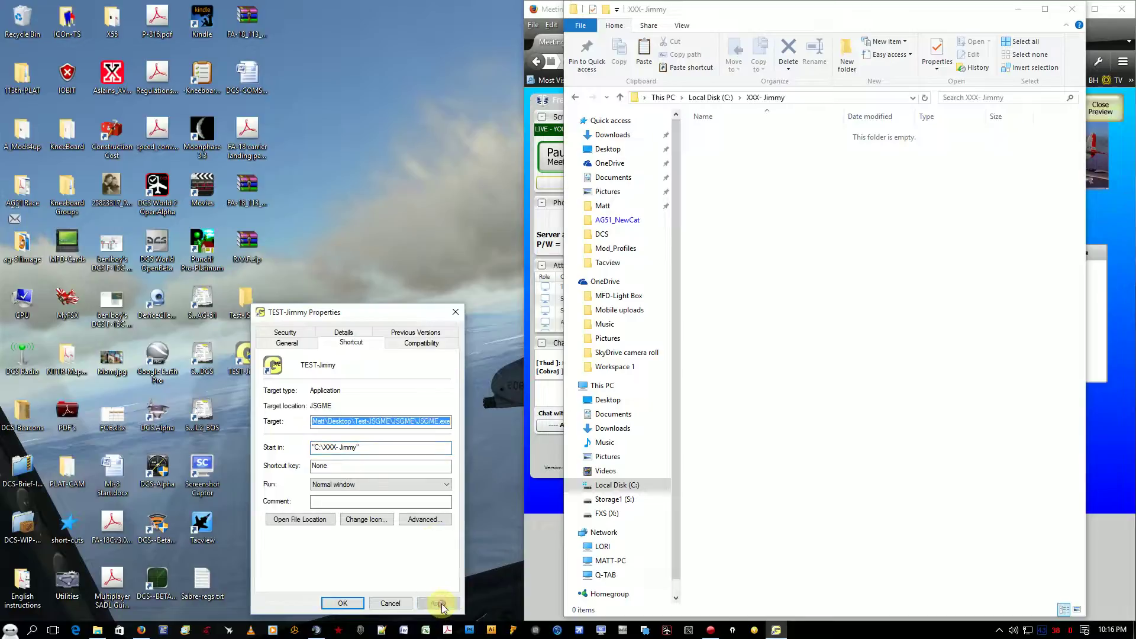
left_click(342, 604)
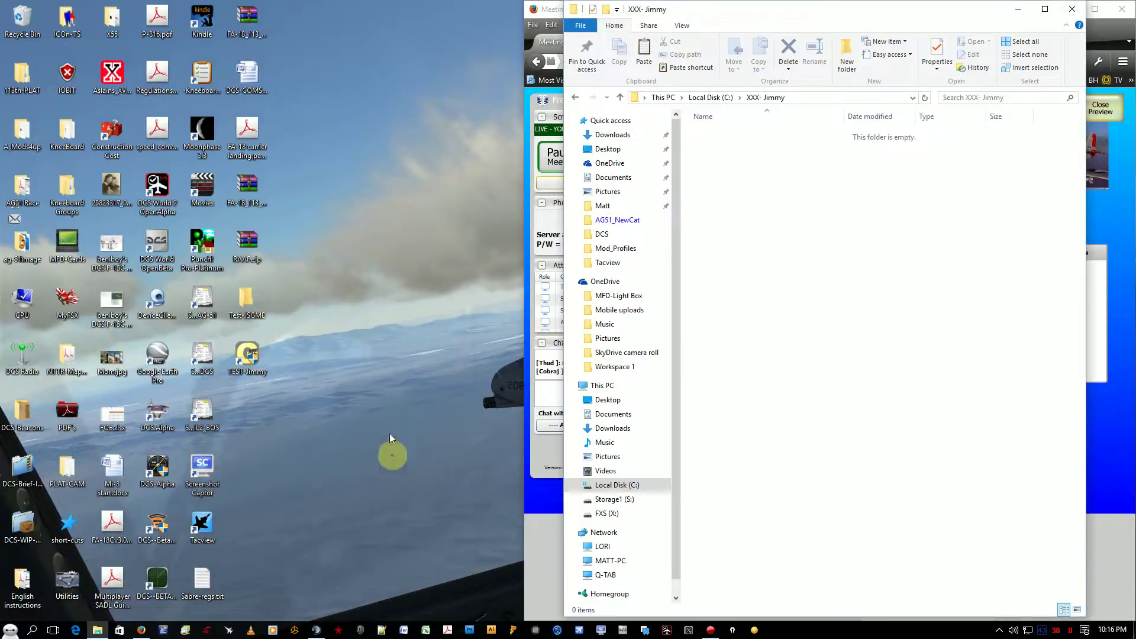
- Launch the mod enabler from the TEST-Jimmy shortcut and move its Mods Folder Name dialog clear of the file window
double_click(250, 356)
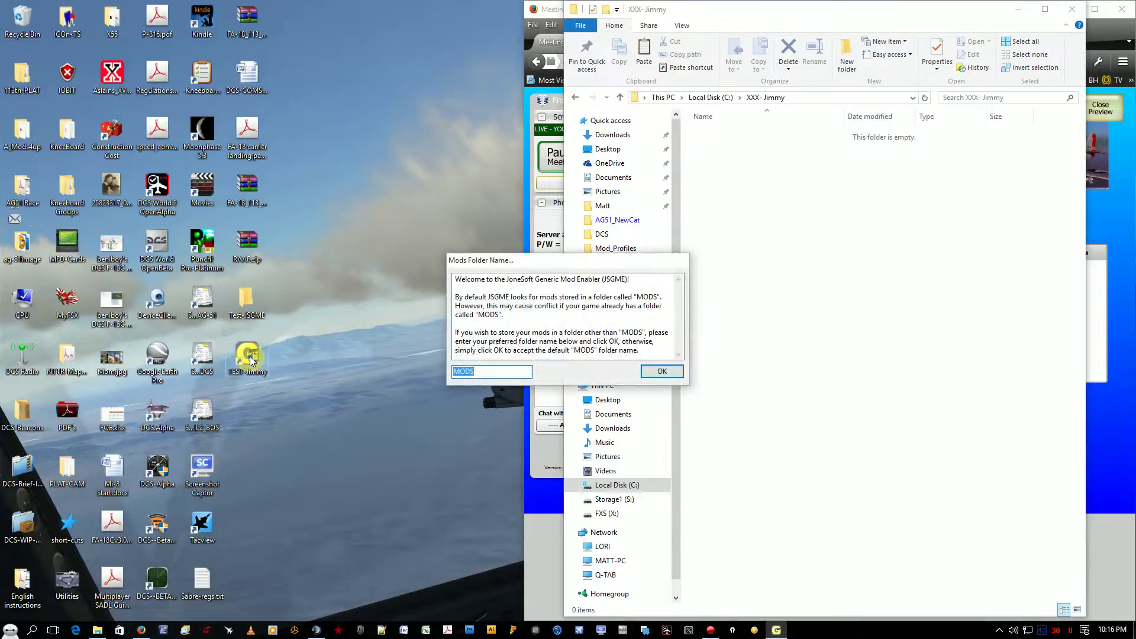
left_click_drag(550, 264, 373, 146)
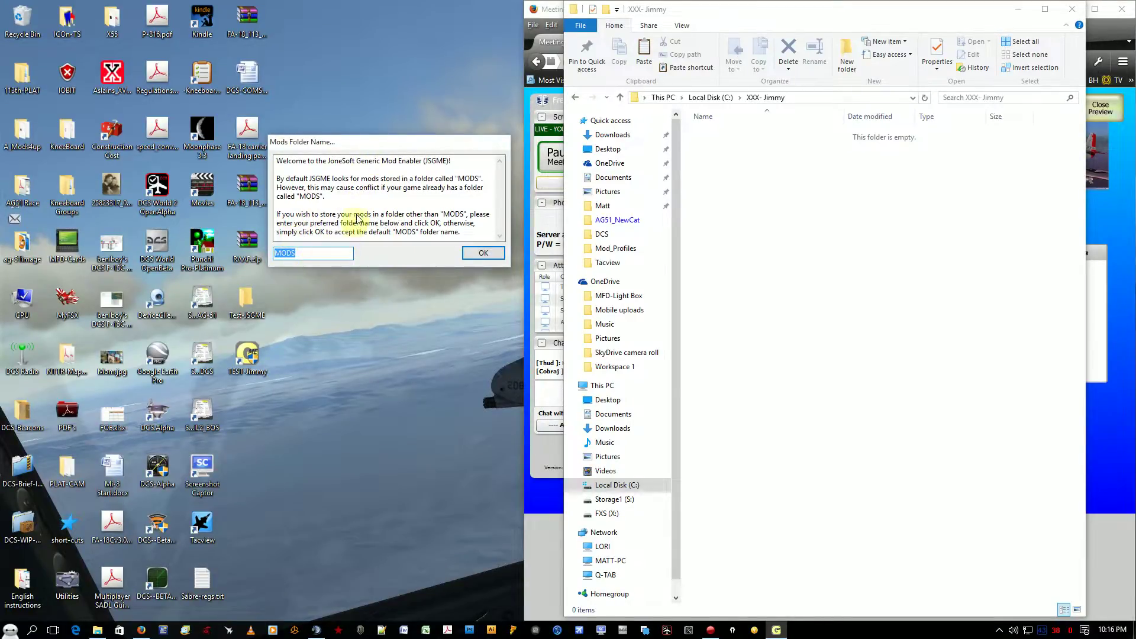
- Look up the mods folder inside DCS World 2 OpenAlpha and enter "_MODS" as the mods folder name in the JSGME dialog
left_click(573, 97)
left_click(574, 99)
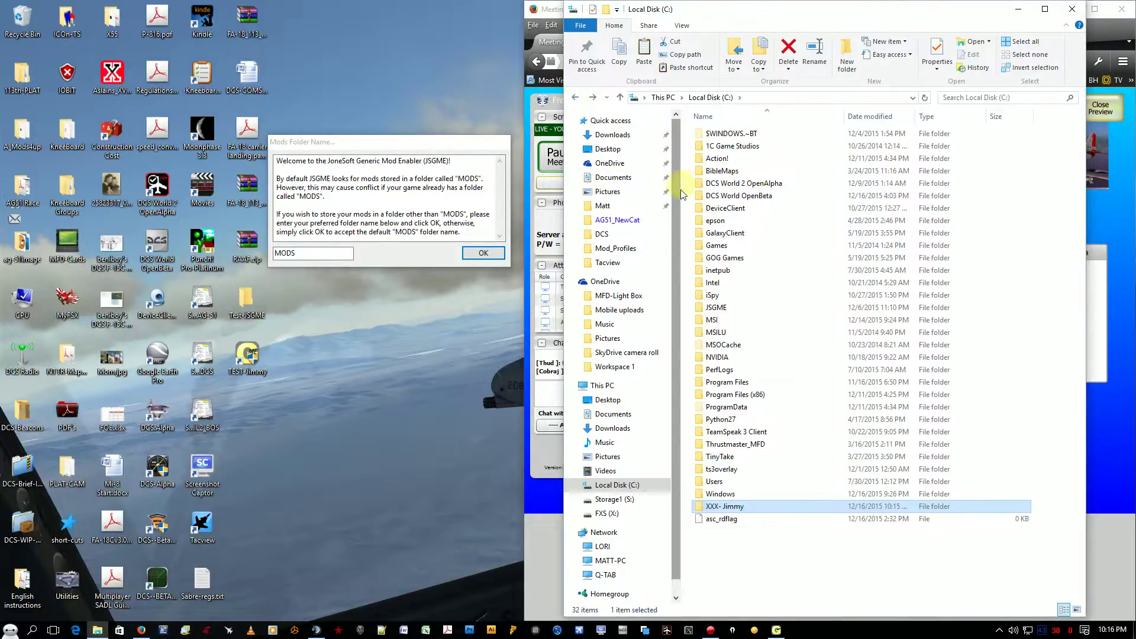
double_click(733, 185)
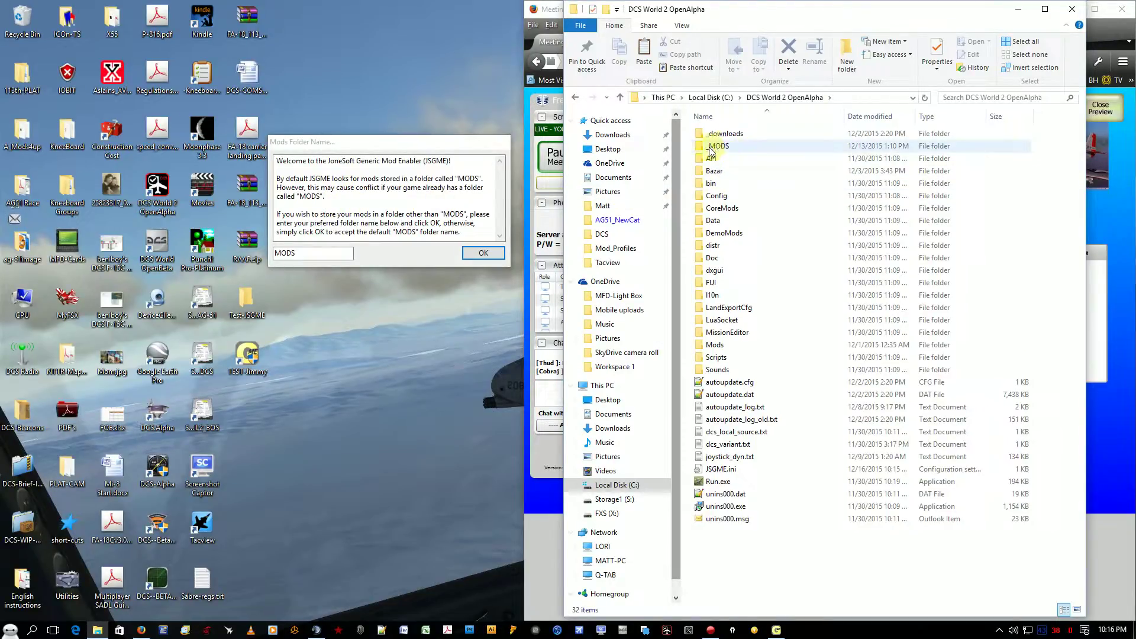
left_click(275, 253)
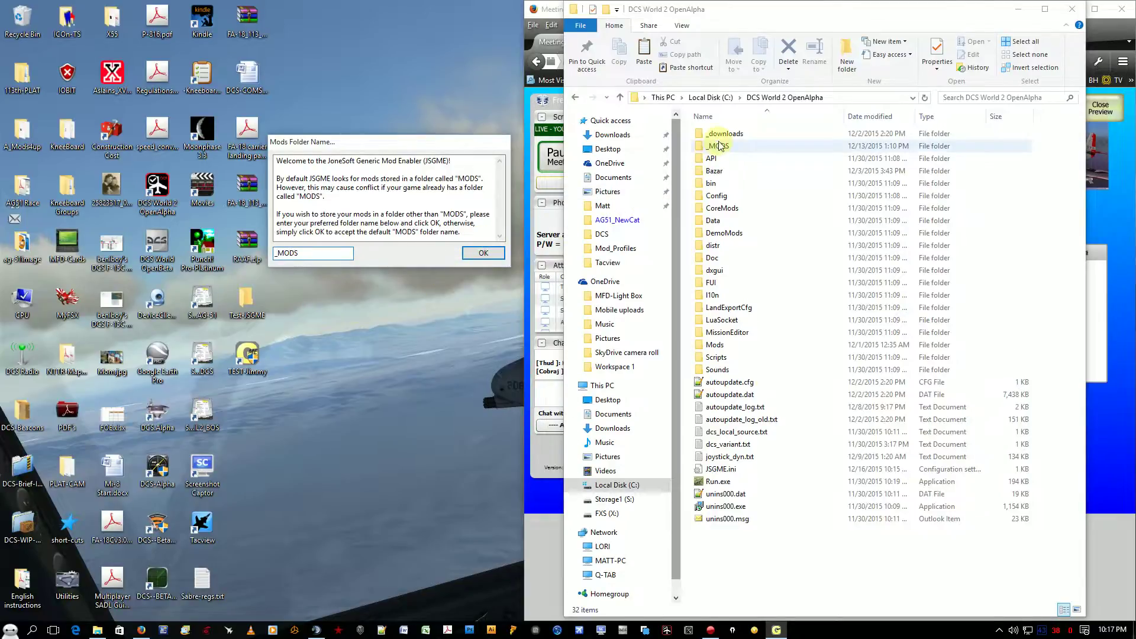
type("_")
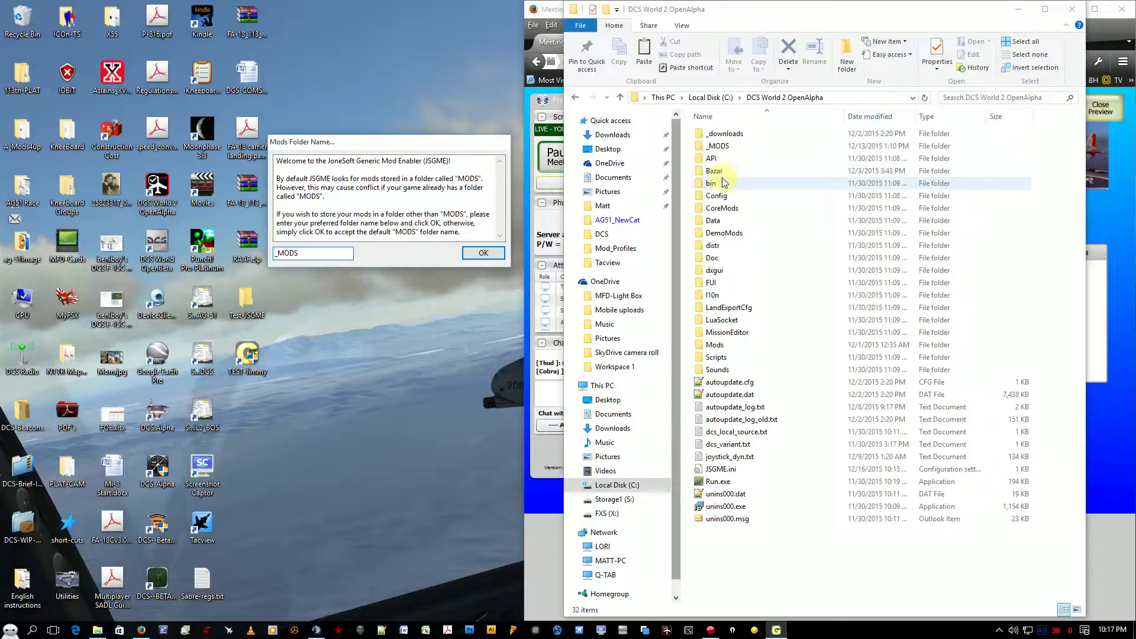
- Create a folder named "XXJim" inside the XXX- Jimmy folder on Local Disk (C:)
left_click(575, 100)
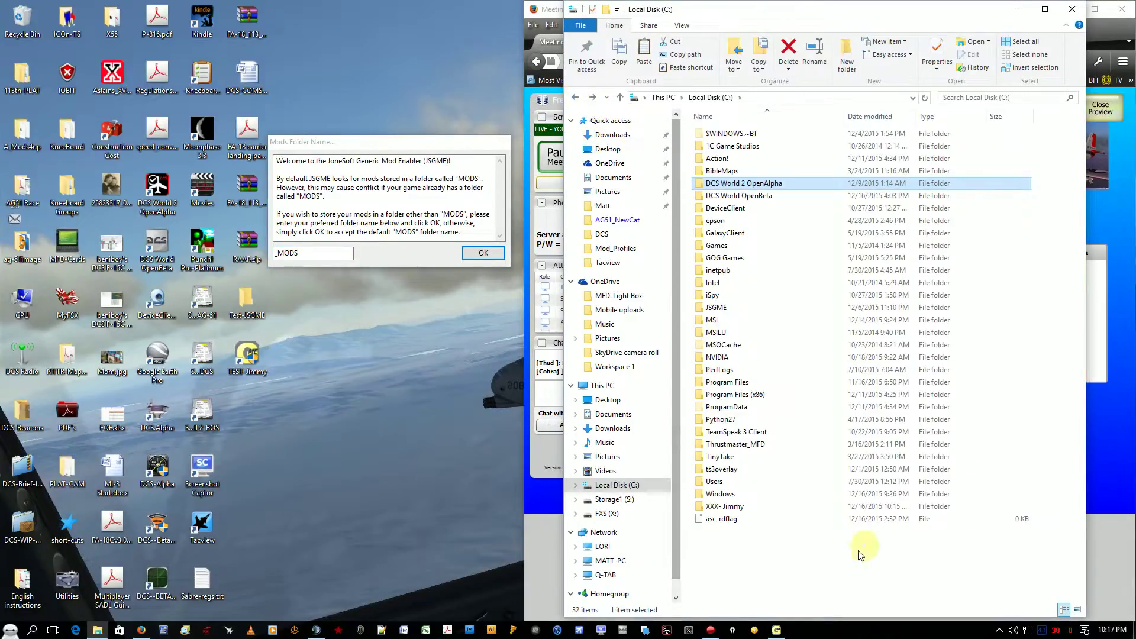
double_click(717, 508)
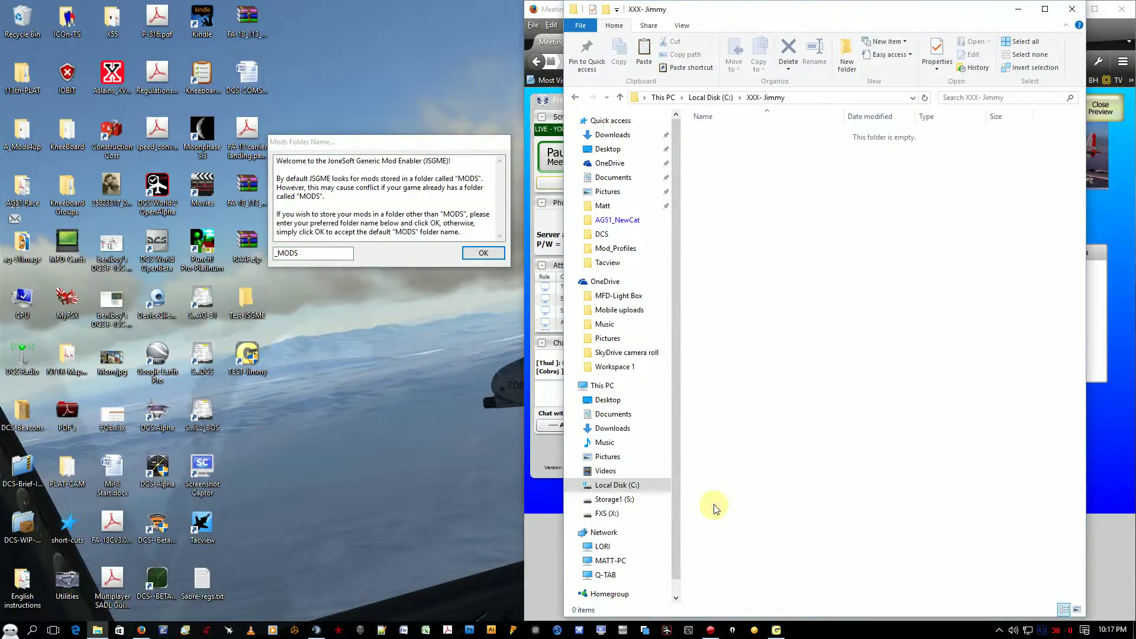
left_click(846, 53)
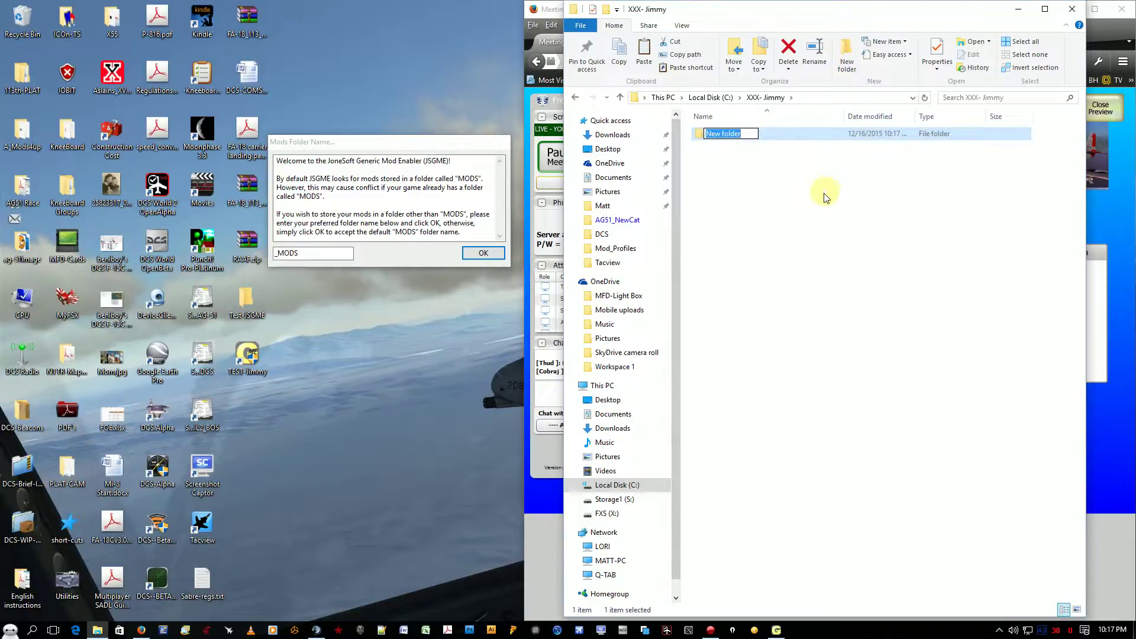
type("XXJim")
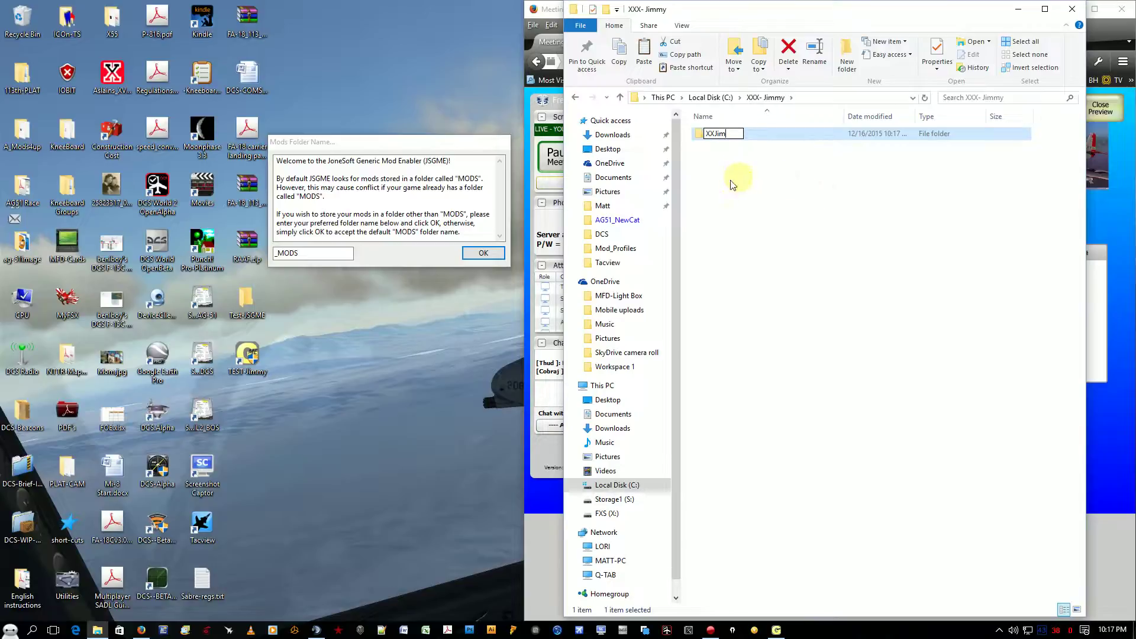
- Set the JSGME mods folder name to "XXJim" and accept it
left_click(308, 253)
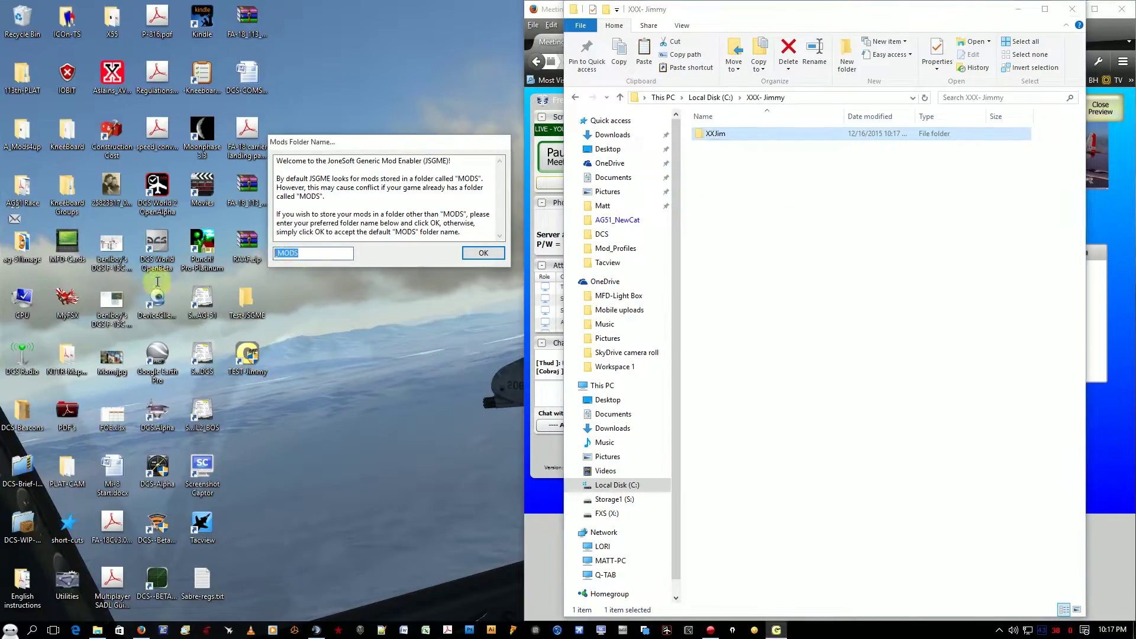
type("XXJim")
left_click(480, 254)
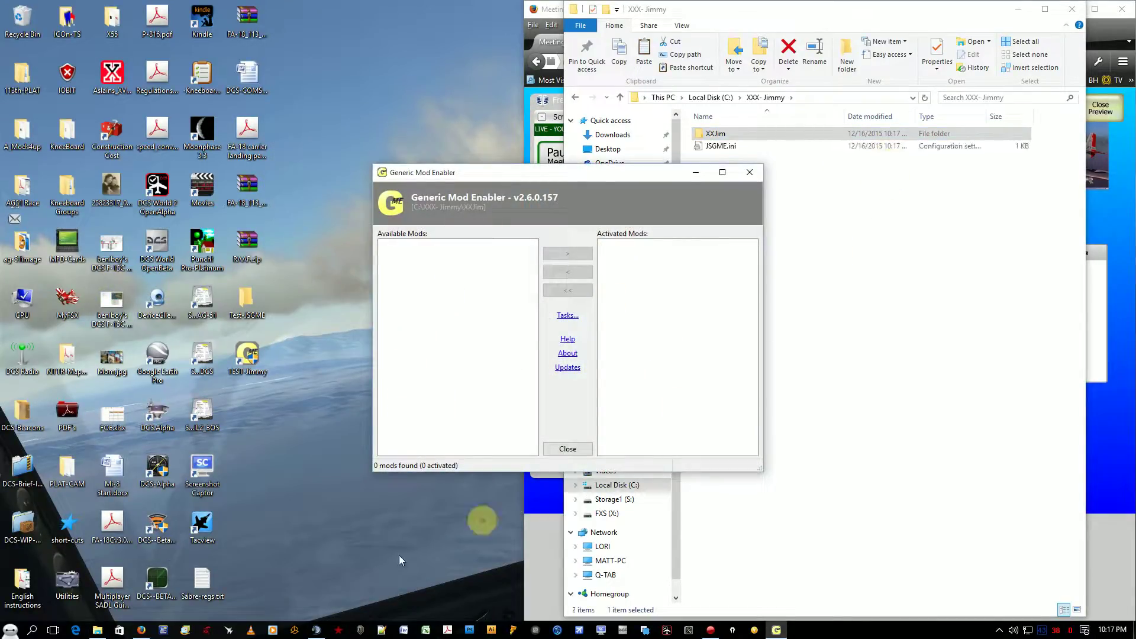
- Move the Generic Mod Enabler window clear of the file window and examine the XXX- Jimmy folder's contents and location on Local Disk (C:)
left_click_drag(625, 175, 340, 121)
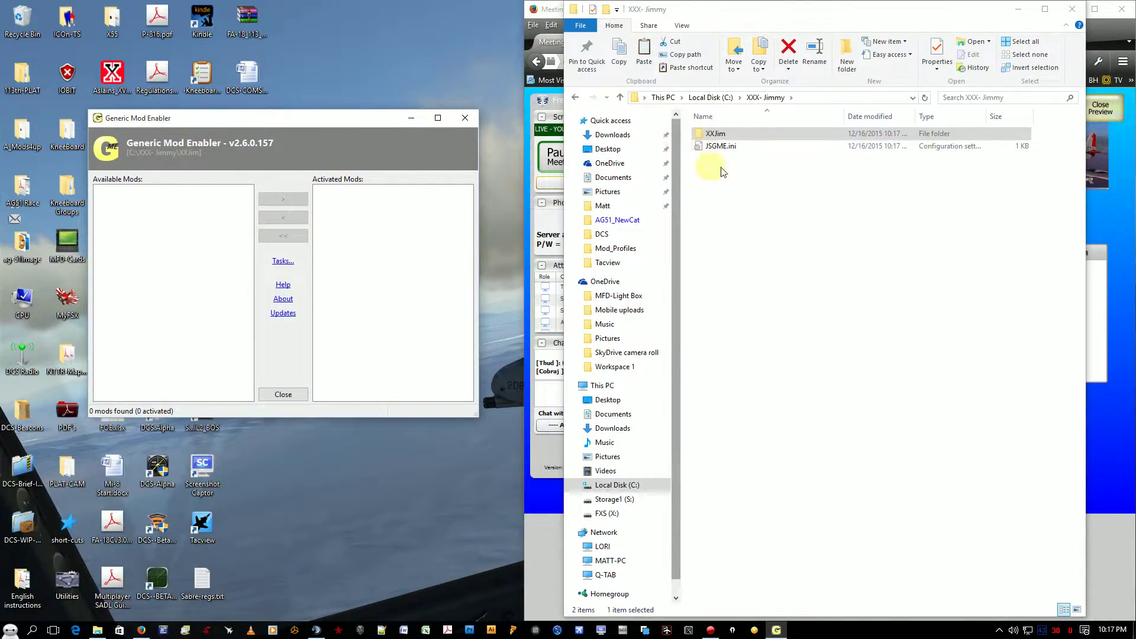
left_click(740, 133)
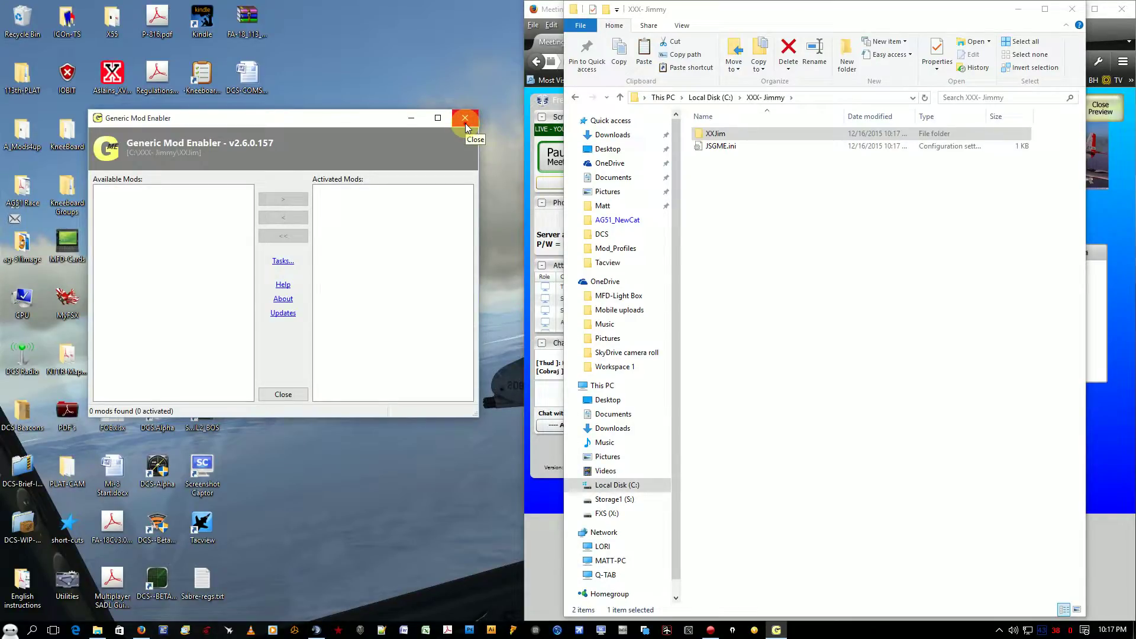
left_click(575, 101)
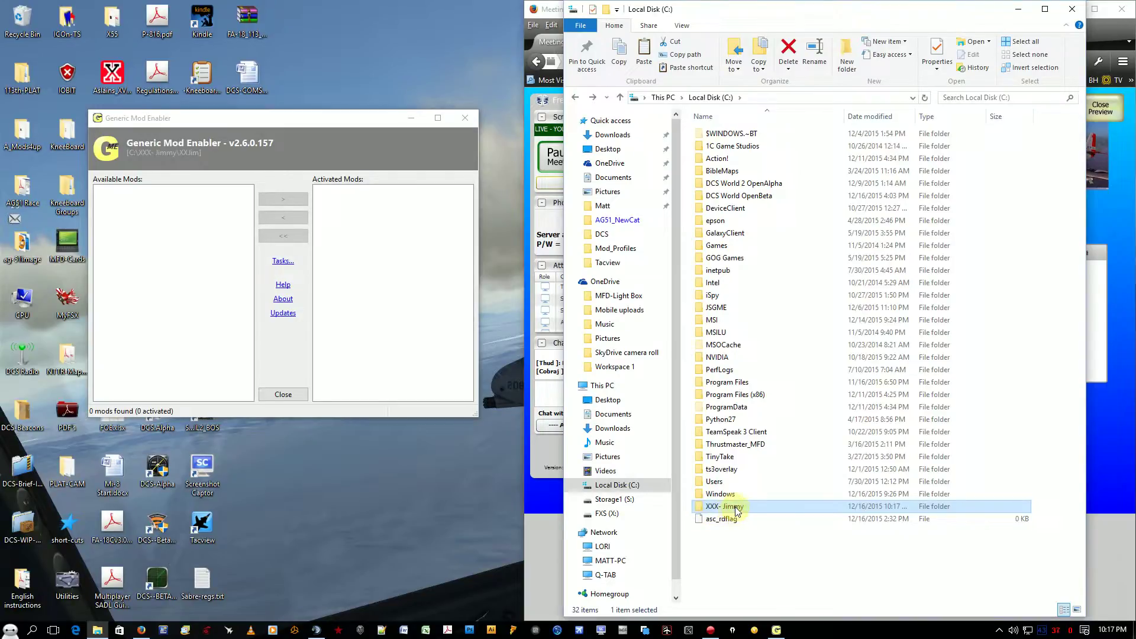
double_click(700, 508)
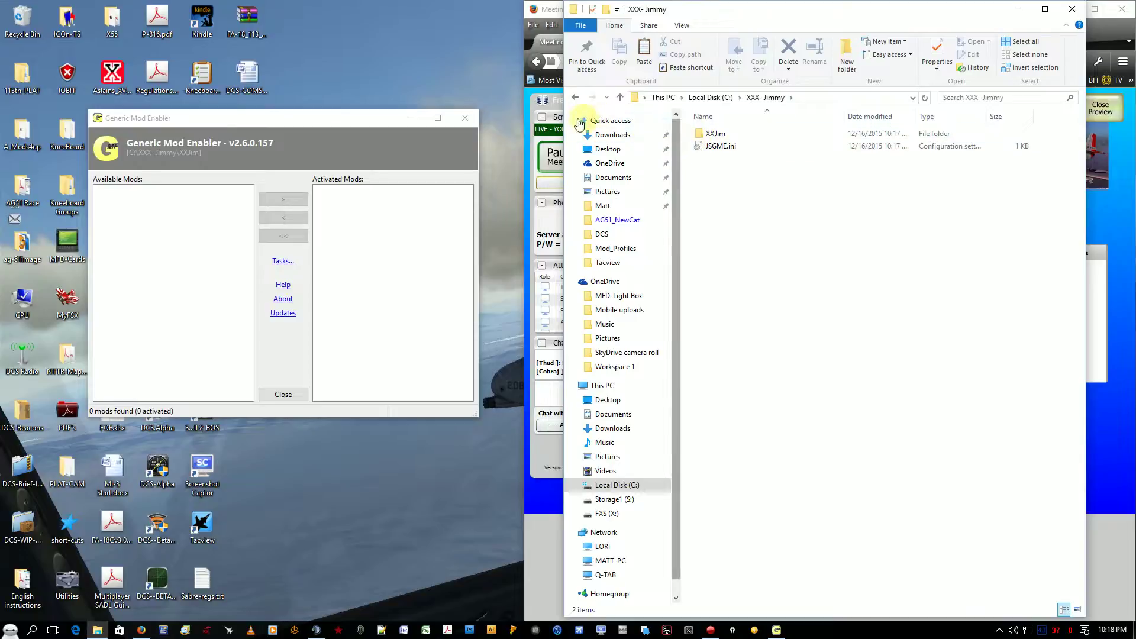
left_click(575, 97)
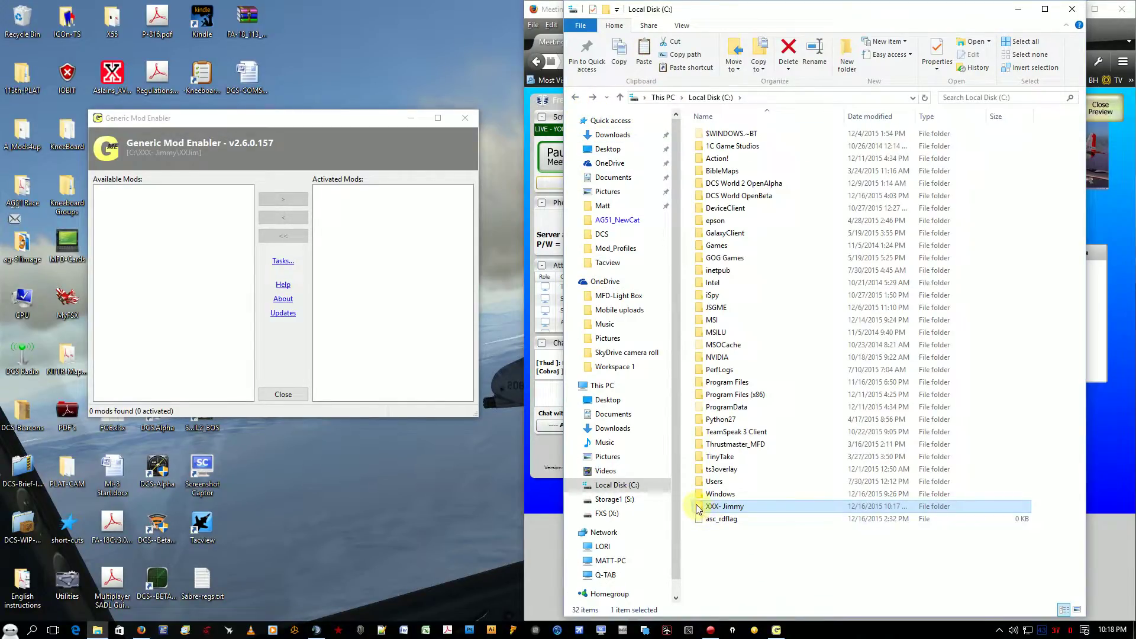
mouse_move(731, 512)
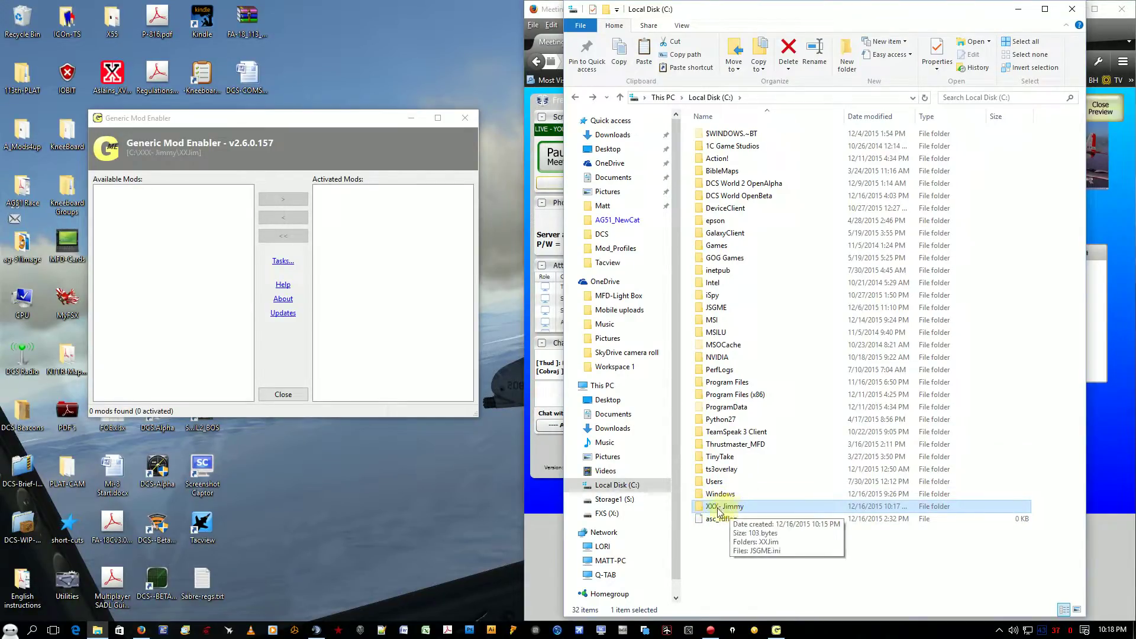
double_click(698, 507)
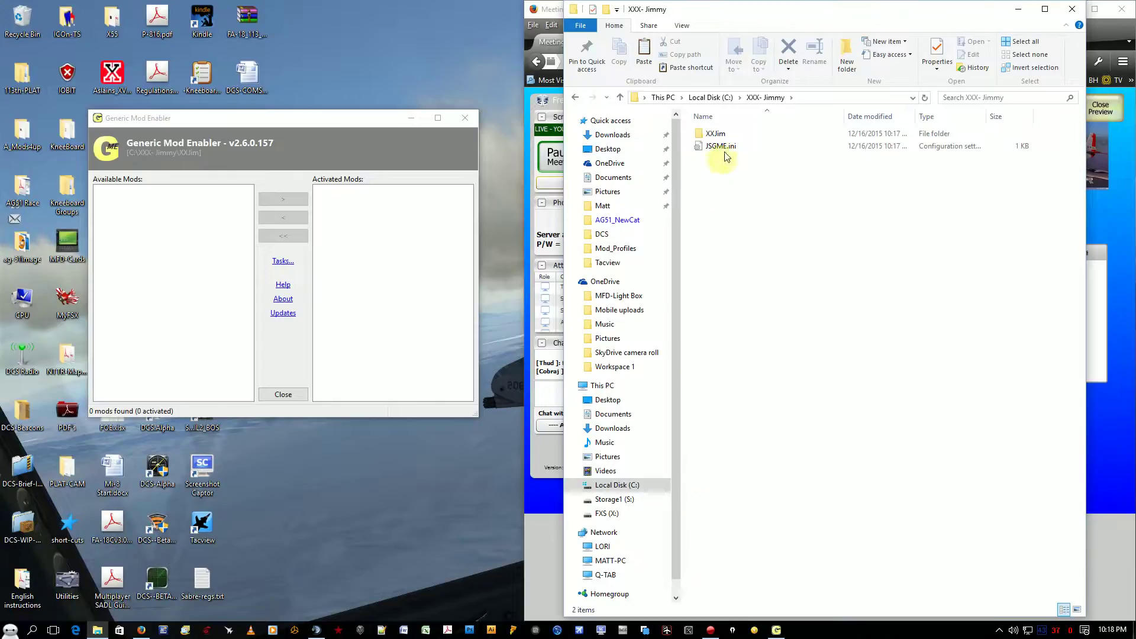
left_click(710, 134)
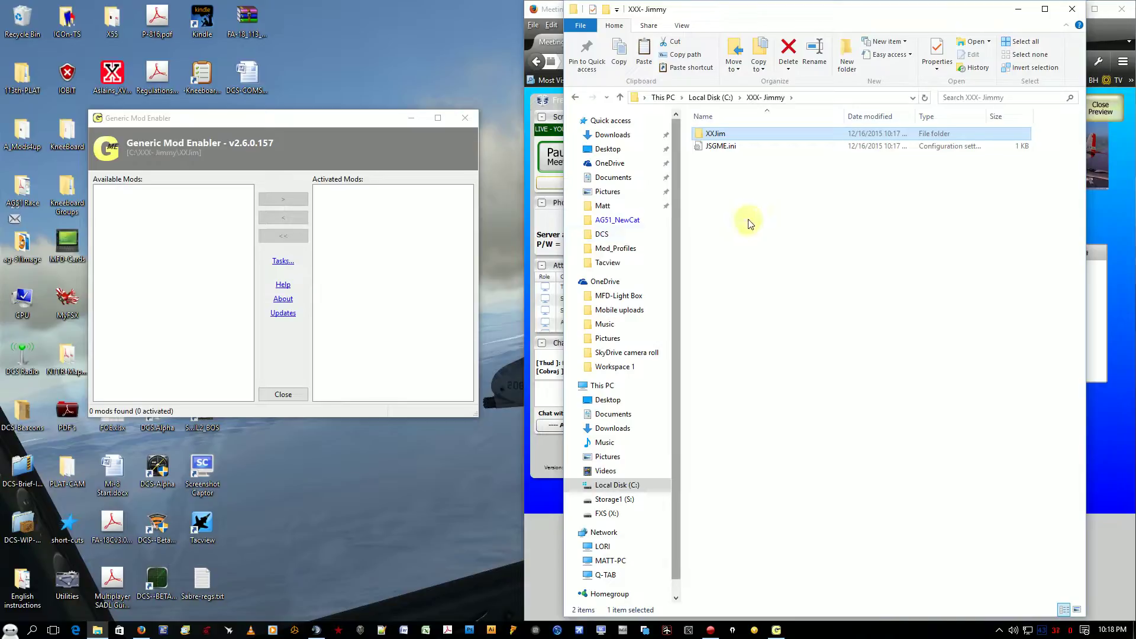
- Create a folder named "New Girls" inside the XXX- Jimmy folder
left_click(776, 189)
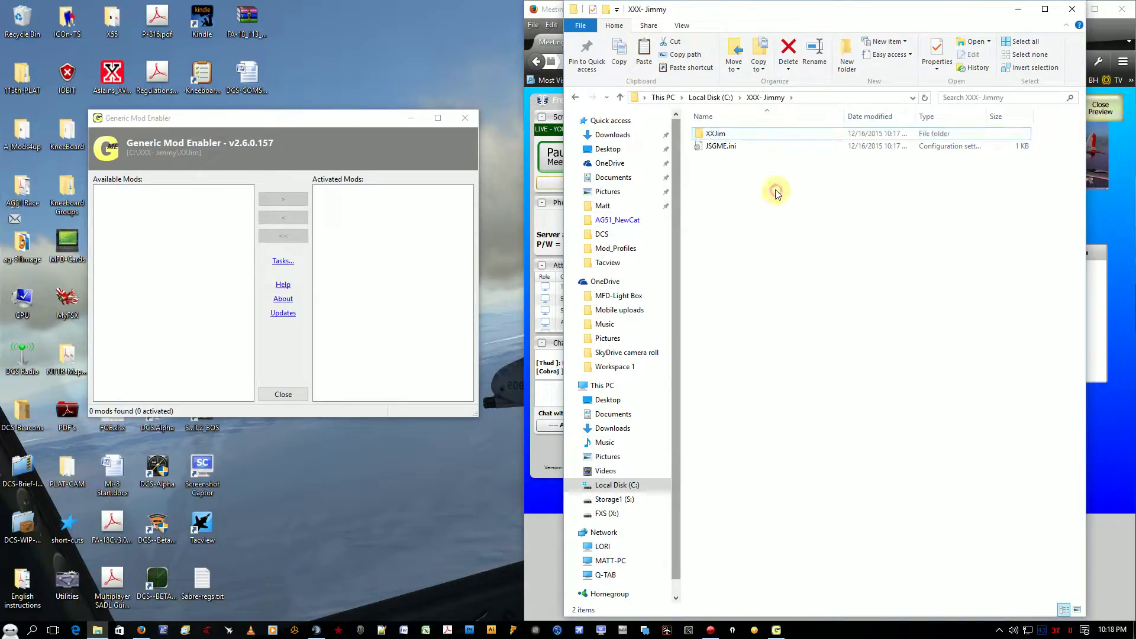
left_click(847, 54)
type("New")
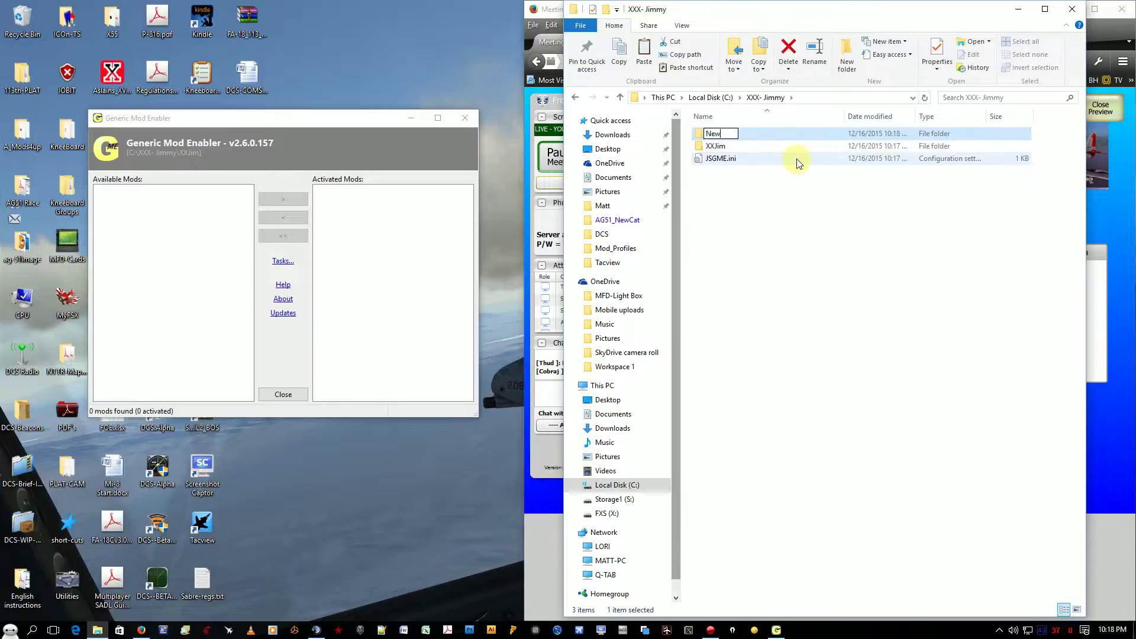
type(" Gr")
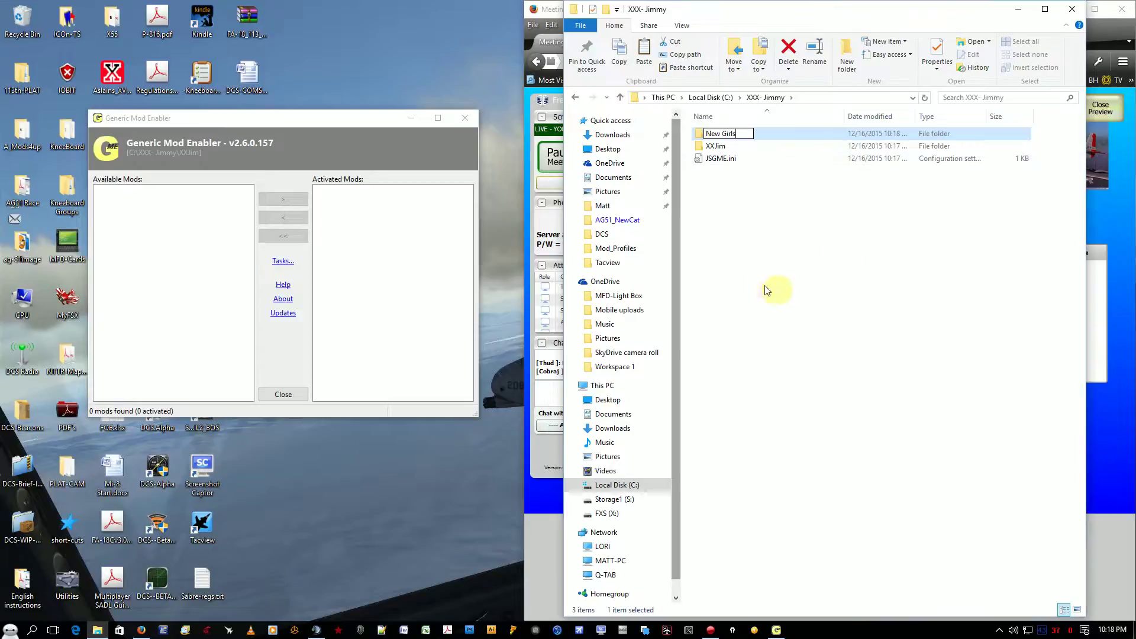
left_click(768, 267)
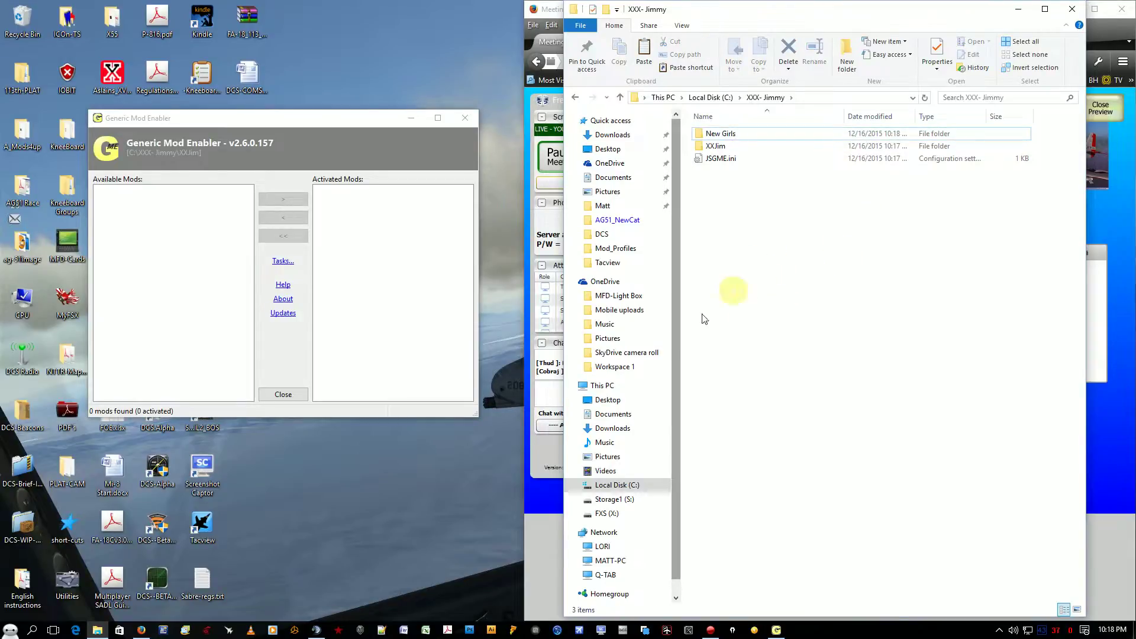
- Restart the mod enabler from the TEST-Jimmy shortcut, close it, and examine the settings in the XXX- Jimmy folder's JSGME.ini
left_click(465, 120)
double_click(249, 357)
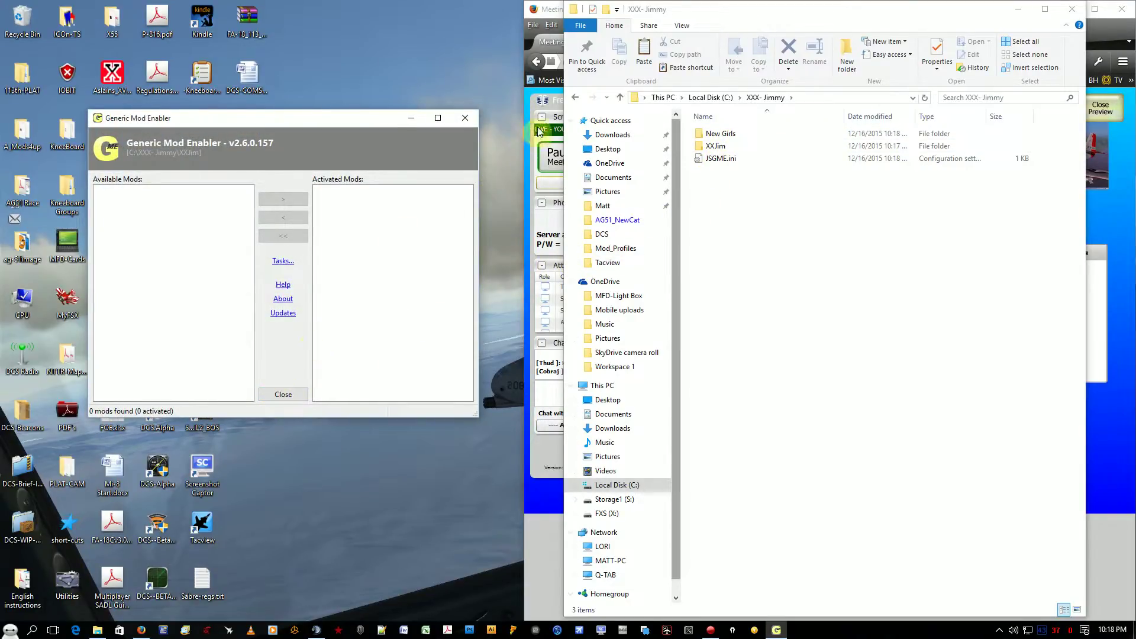
left_click(471, 120)
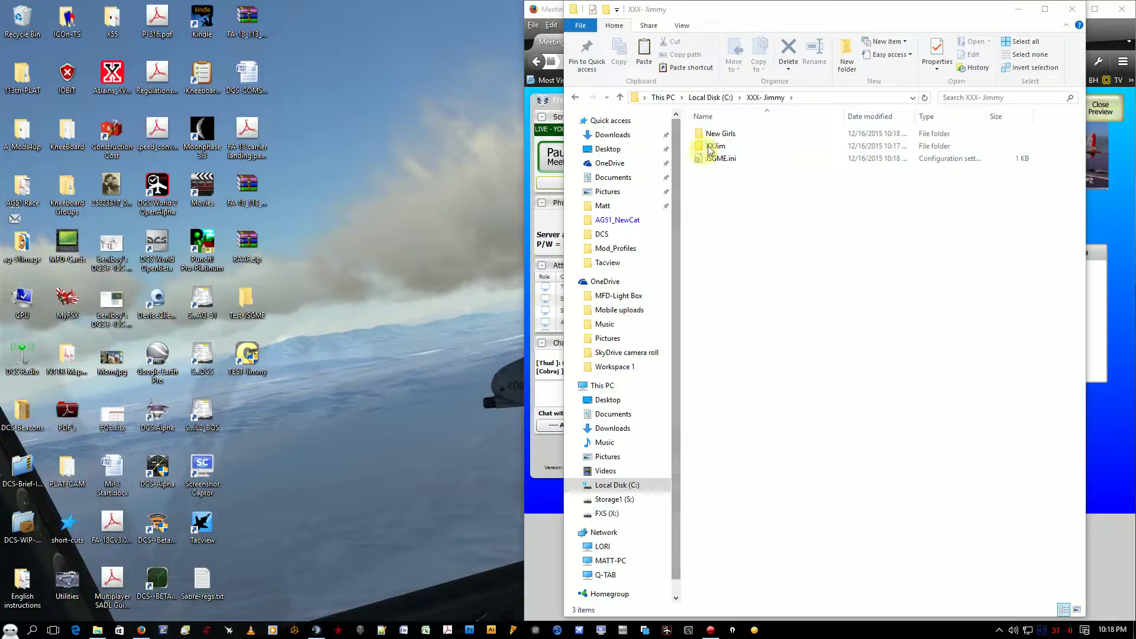
double_click(721, 159)
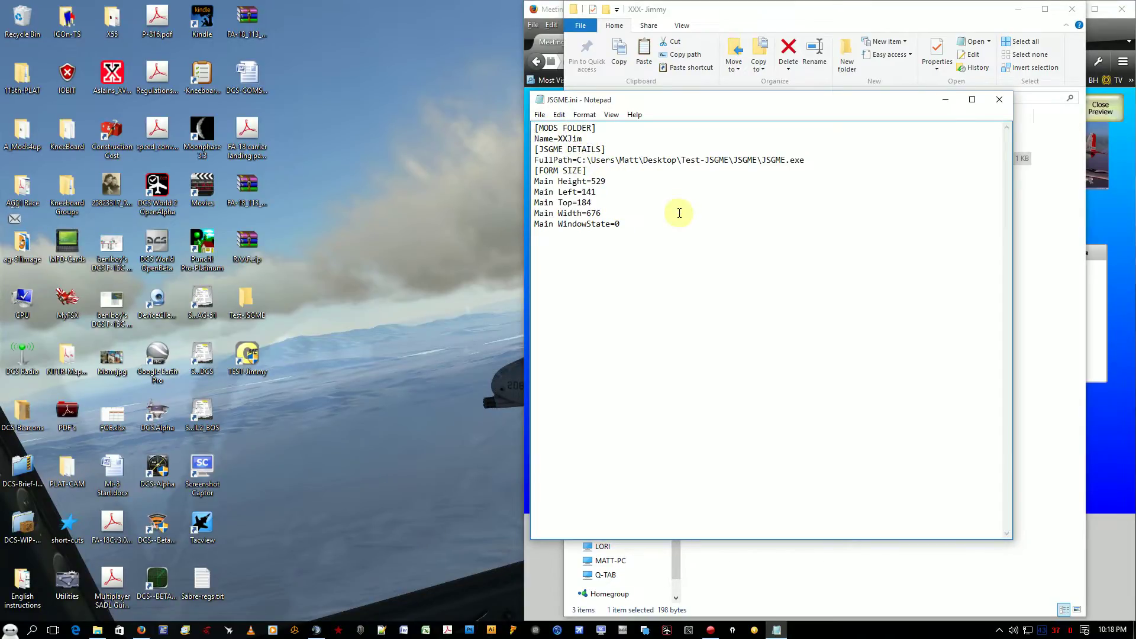
left_click(999, 100)
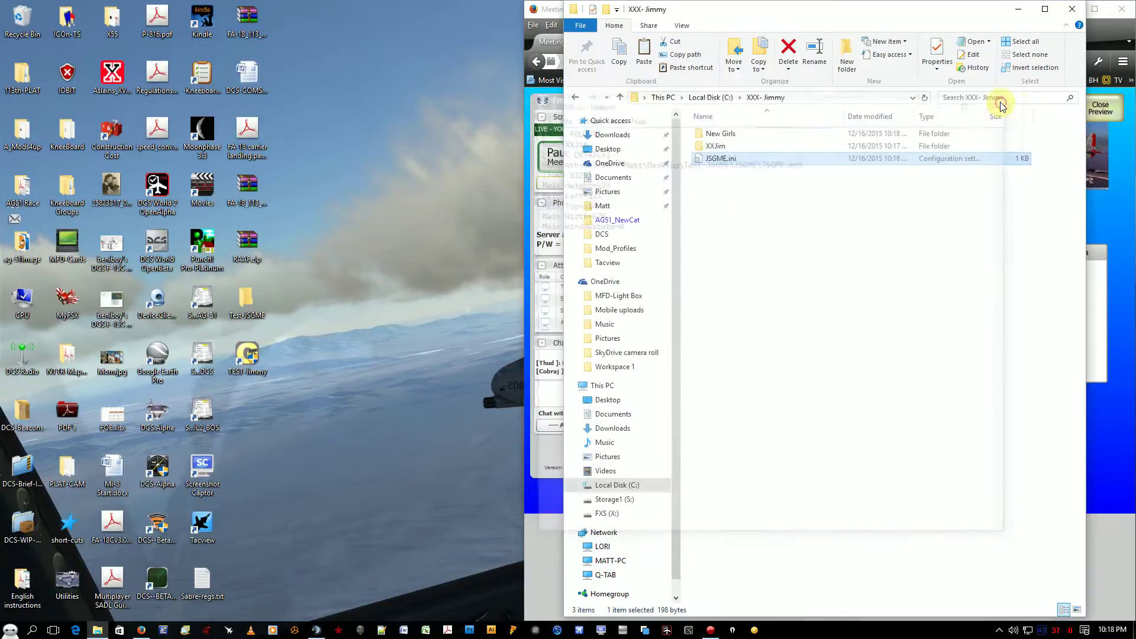
- Delete the XXX- Jimmy folder from Local Disk (C:), moving it to the Recycle Bin
left_click(574, 99)
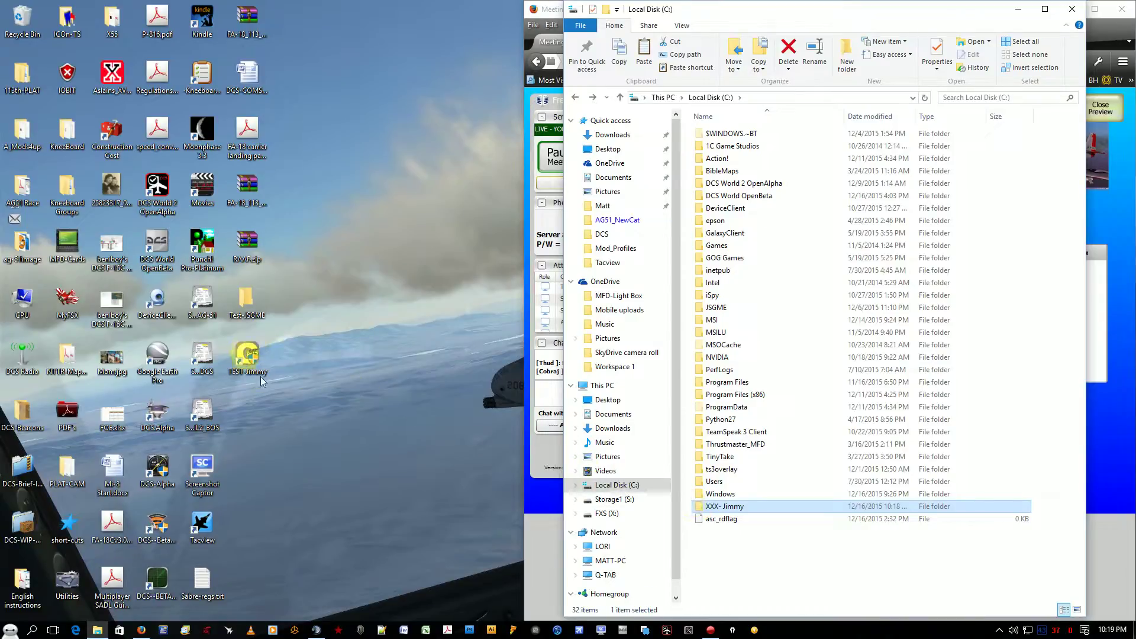
right_click(700, 509)
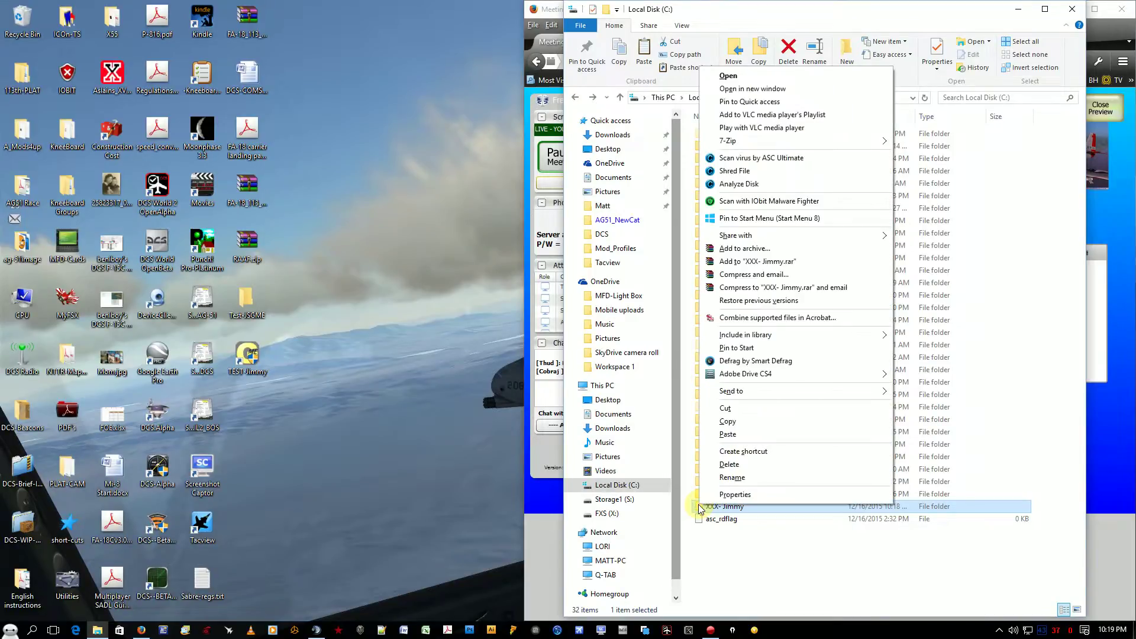
left_click(729, 465)
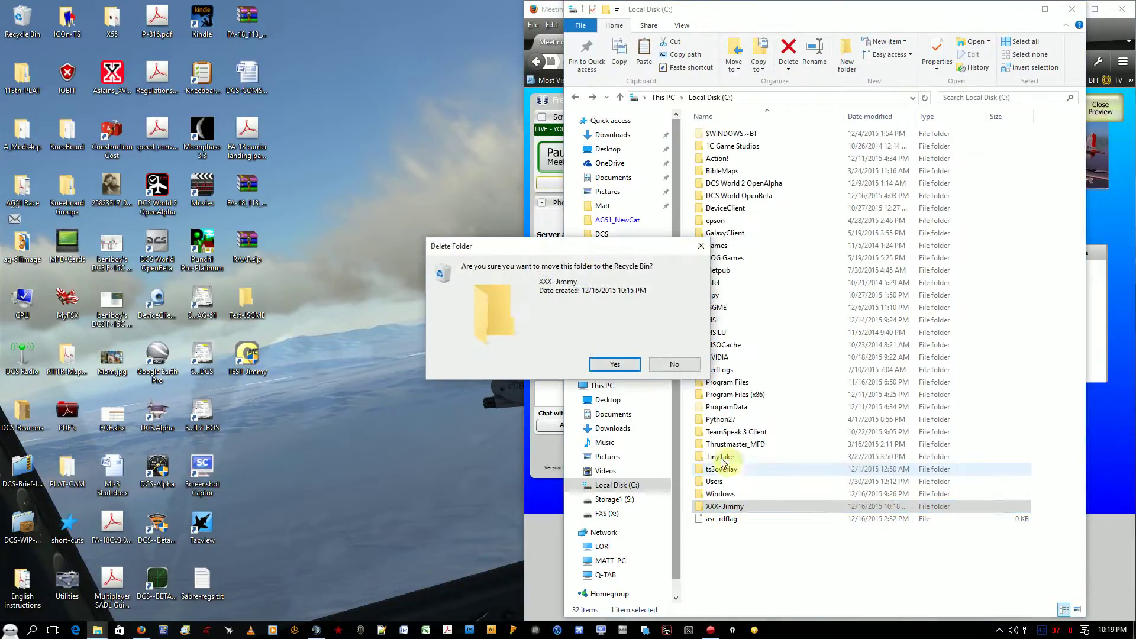
left_click(618, 365)
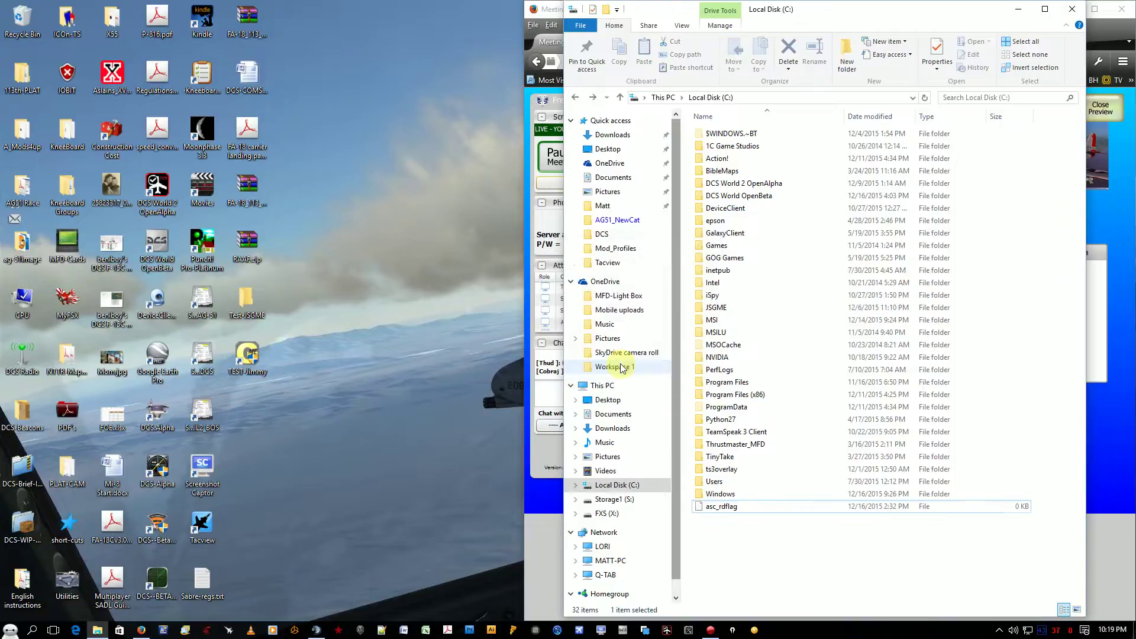
- Delete the TEST-Jimmy shortcut from the desktop, moving it to the Recycle Bin
right_click(255, 358)
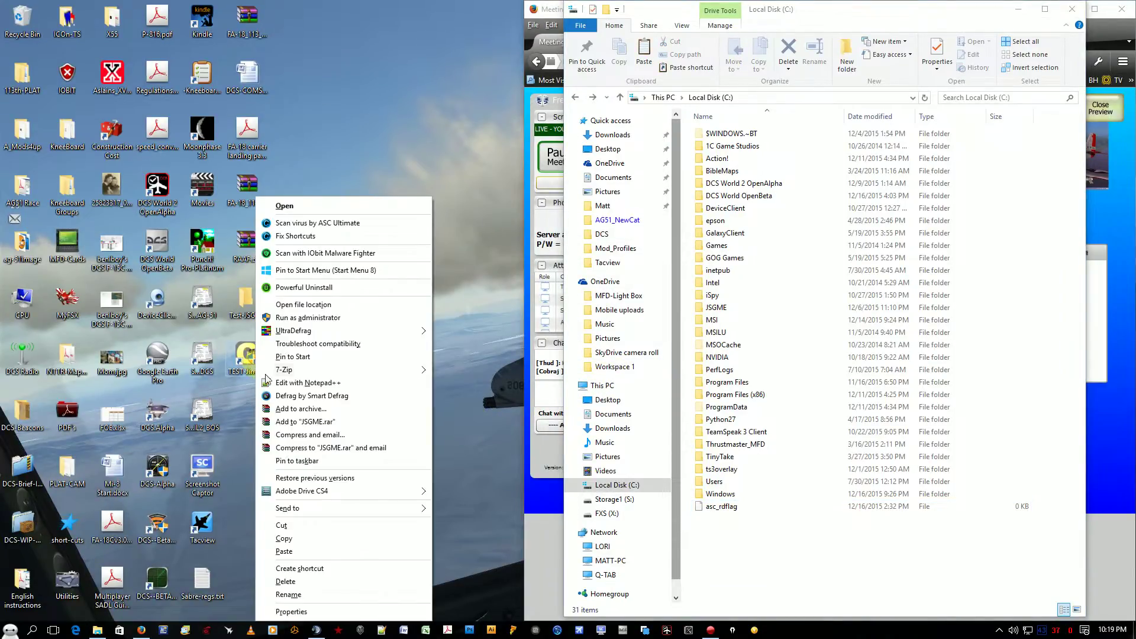
left_click(304, 580)
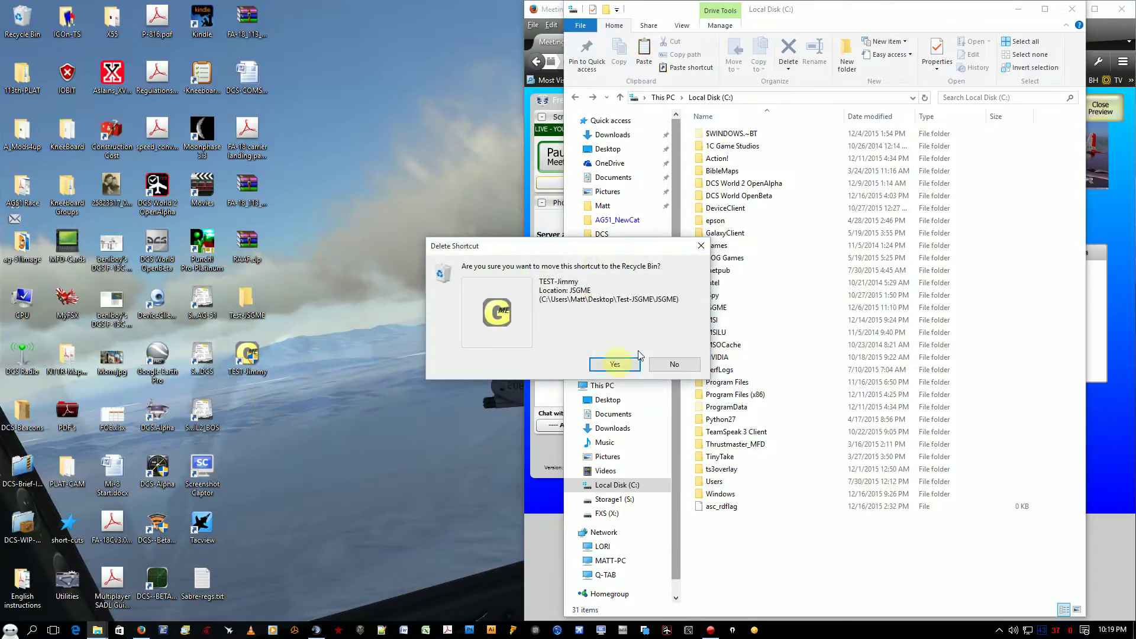
left_click(613, 364)
- Move the JSGME folder out of Test-JSGME onto the desktop and open it there
double_click(246, 301)
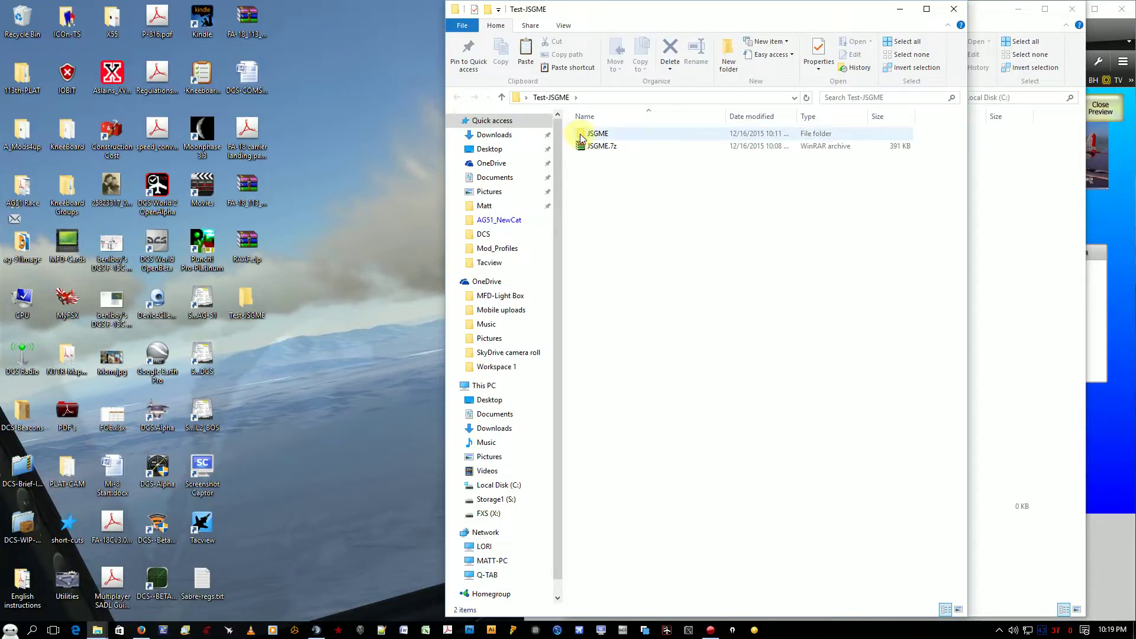
left_click_drag(580, 139, 255, 375)
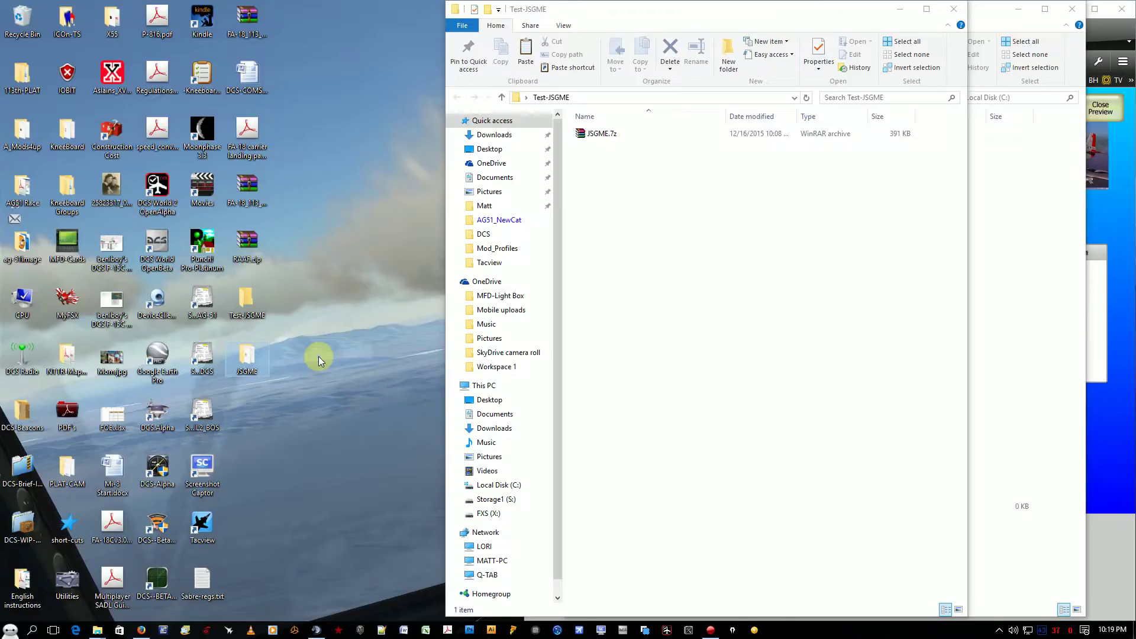
double_click(250, 363)
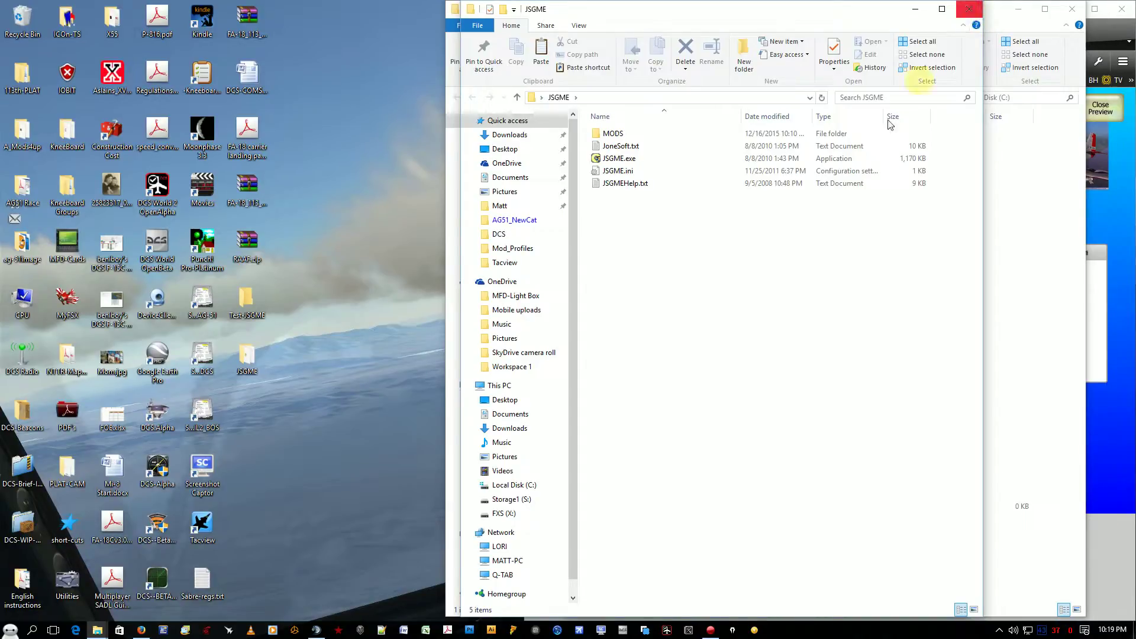
- View the root folders of Local Disk (C:) in a new window, and close that window and the JSGME folder window
left_click(11, 632)
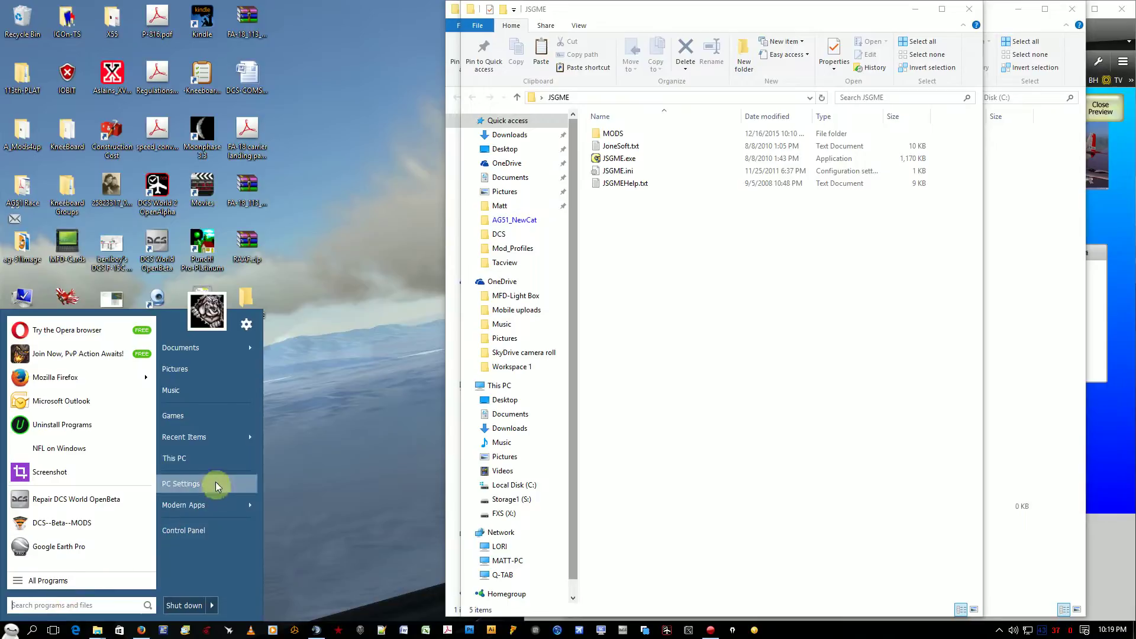
left_click(207, 464)
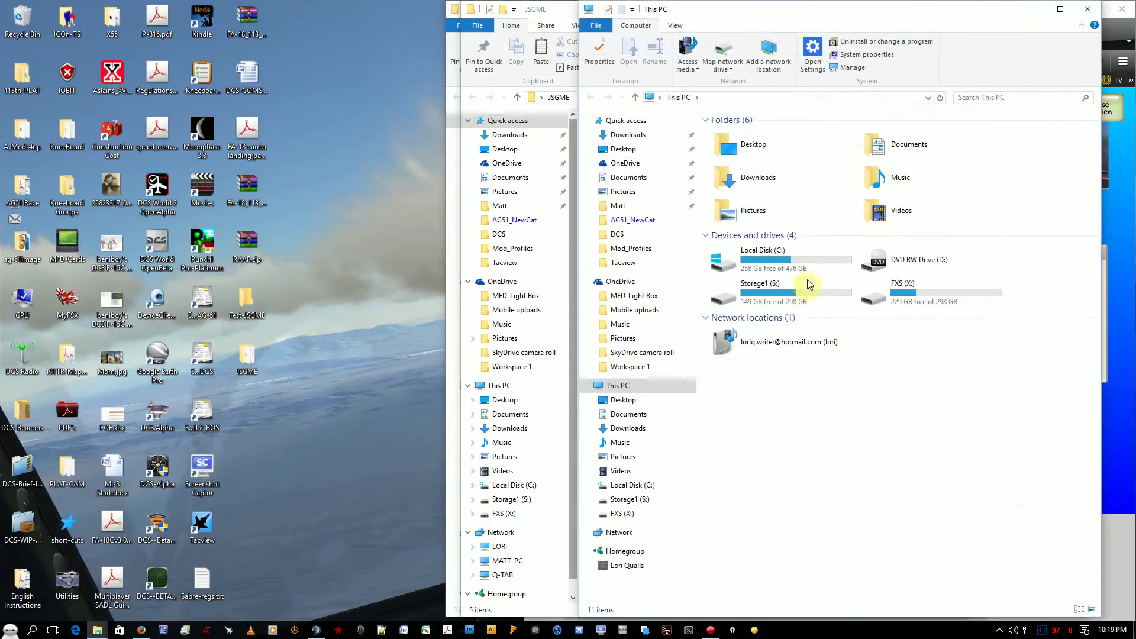
double_click(780, 258)
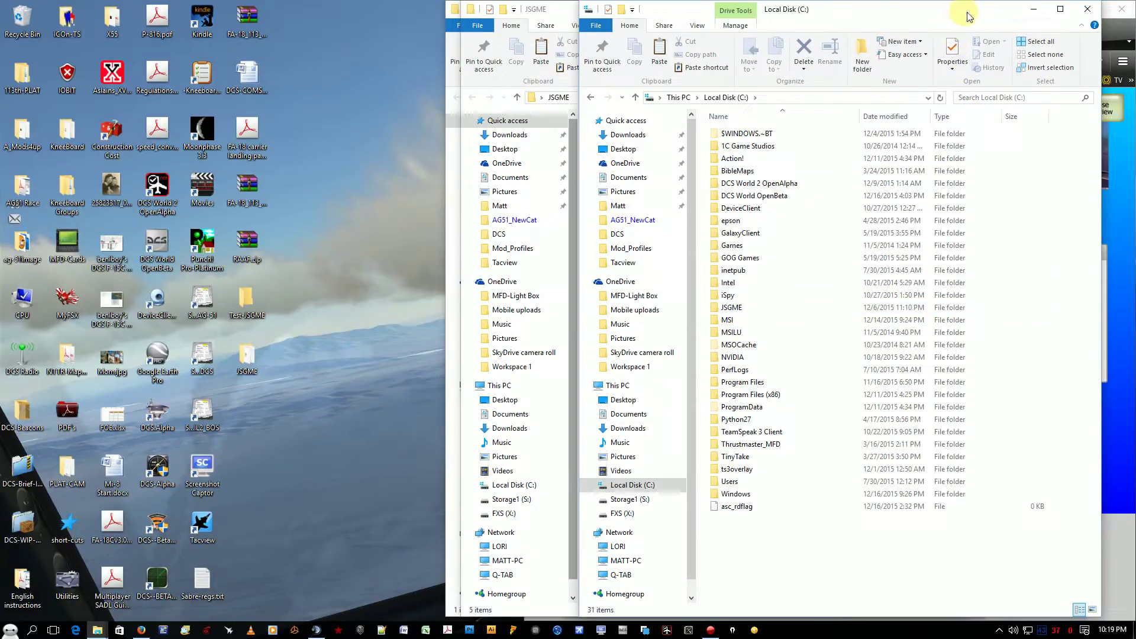
left_click(1087, 9)
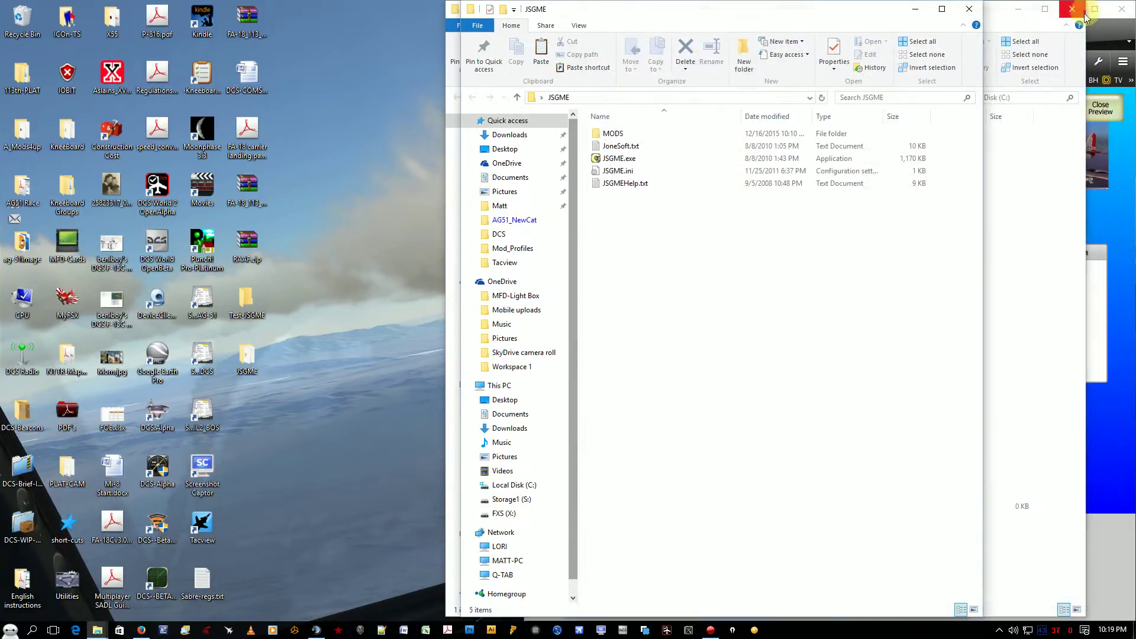
left_click(969, 9)
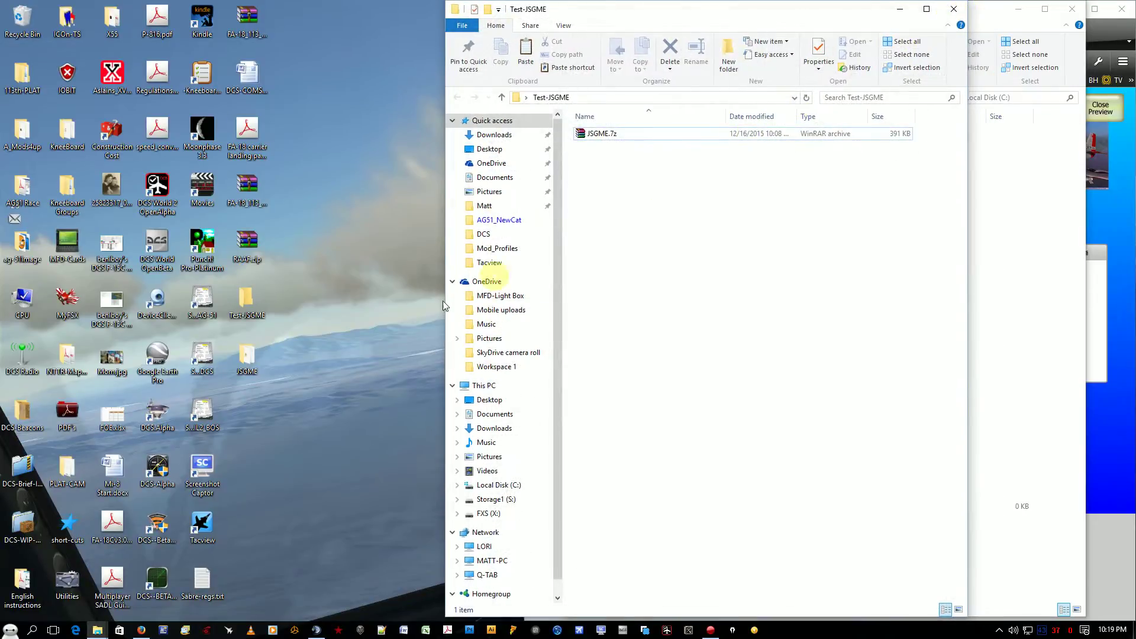
- Delete the JSGME and Test-JSGME folders from the desktop and close the open Test-JSGME window
right_click(248, 359)
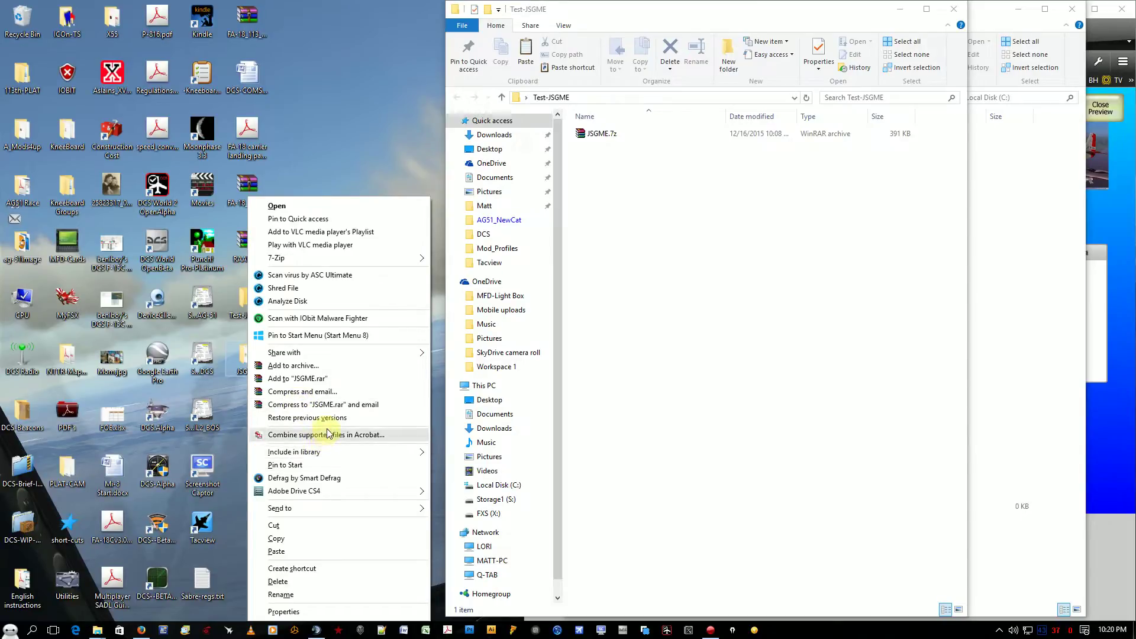
left_click(278, 582)
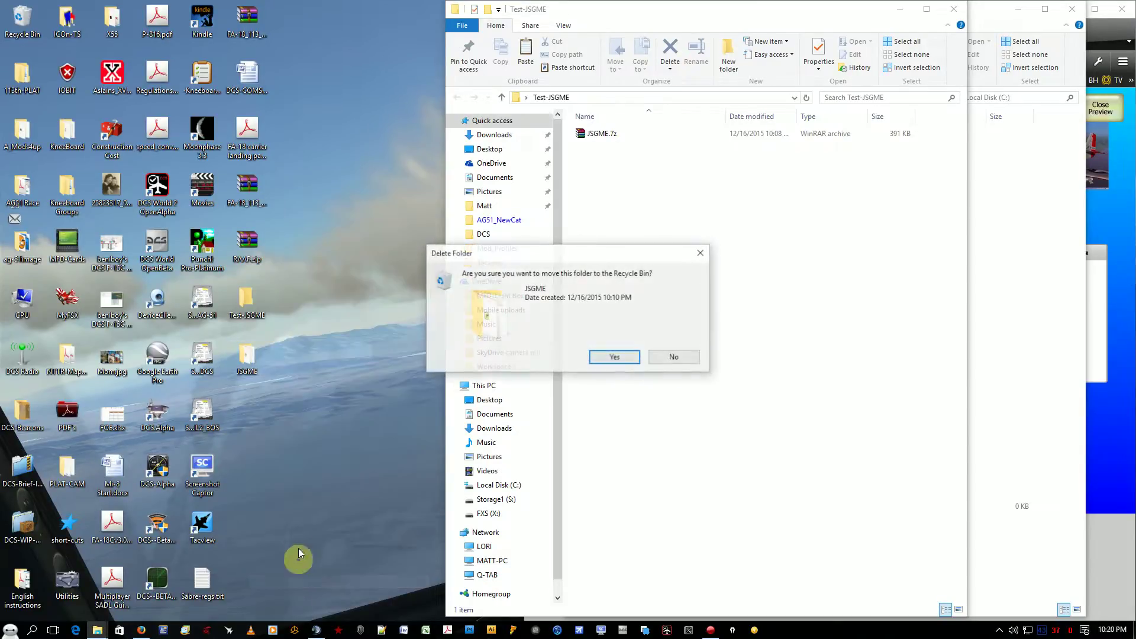
right_click(249, 298)
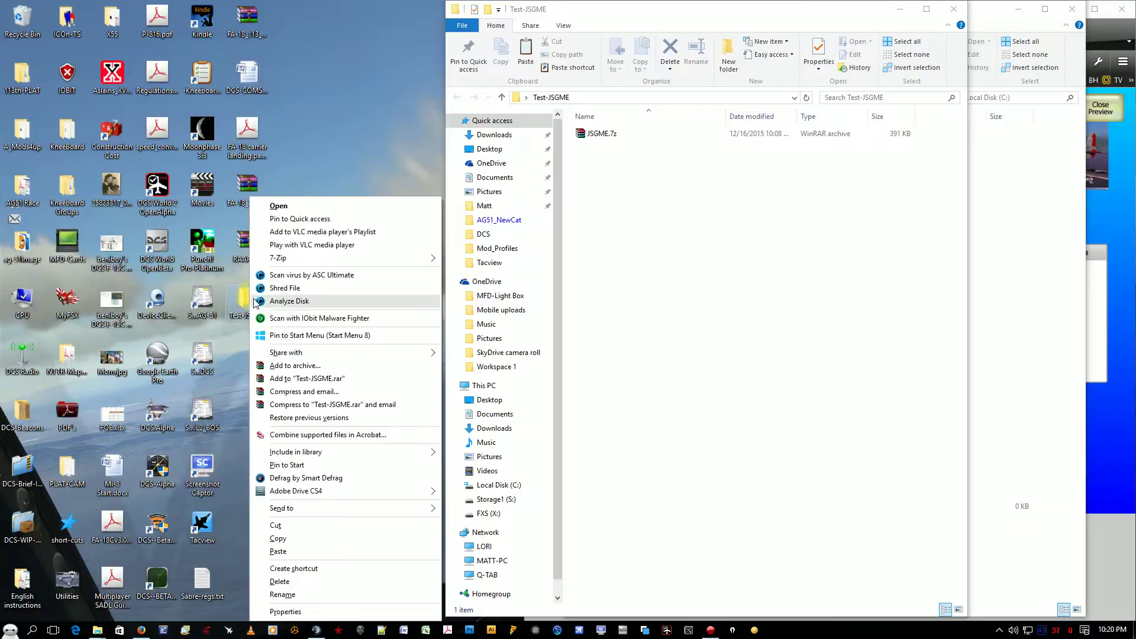
left_click(295, 581)
left_click(616, 365)
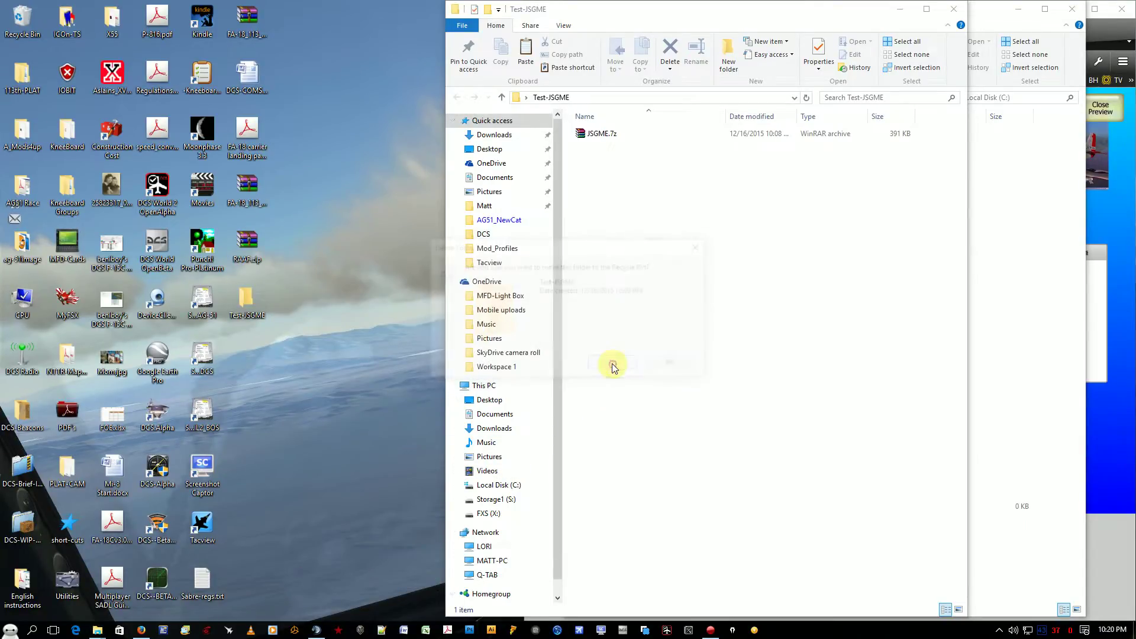
left_click(953, 10)
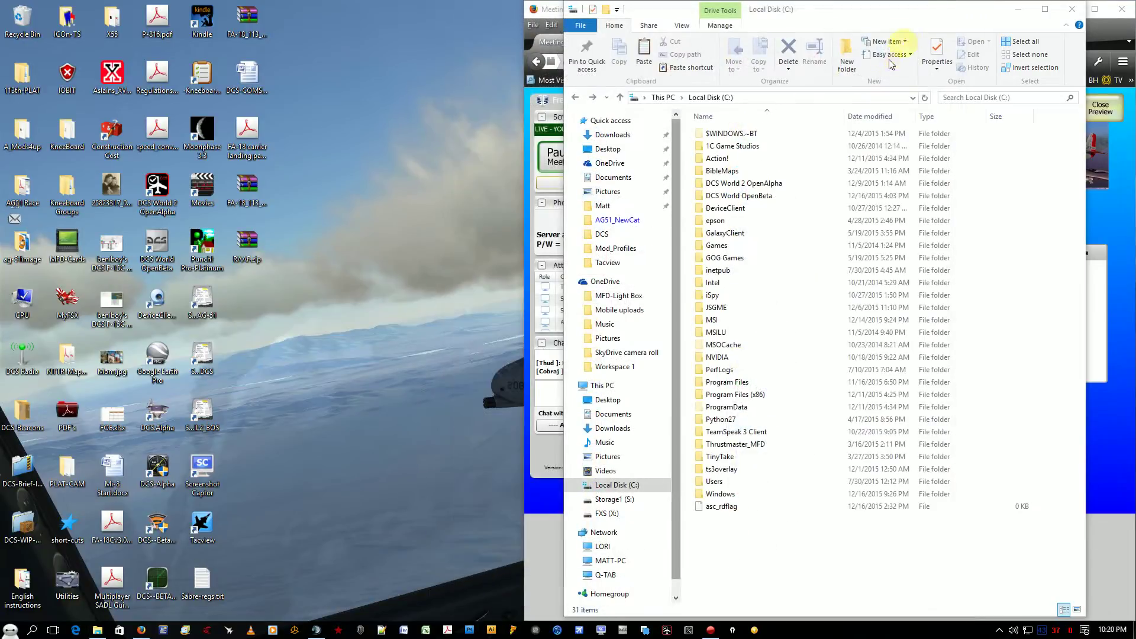
- Open the WWII-Vehicles mod folder inside the _MODS folder of DCS World 2 OpenAlpha on Local Disk (C:)
left_click(727, 186)
double_click(727, 185)
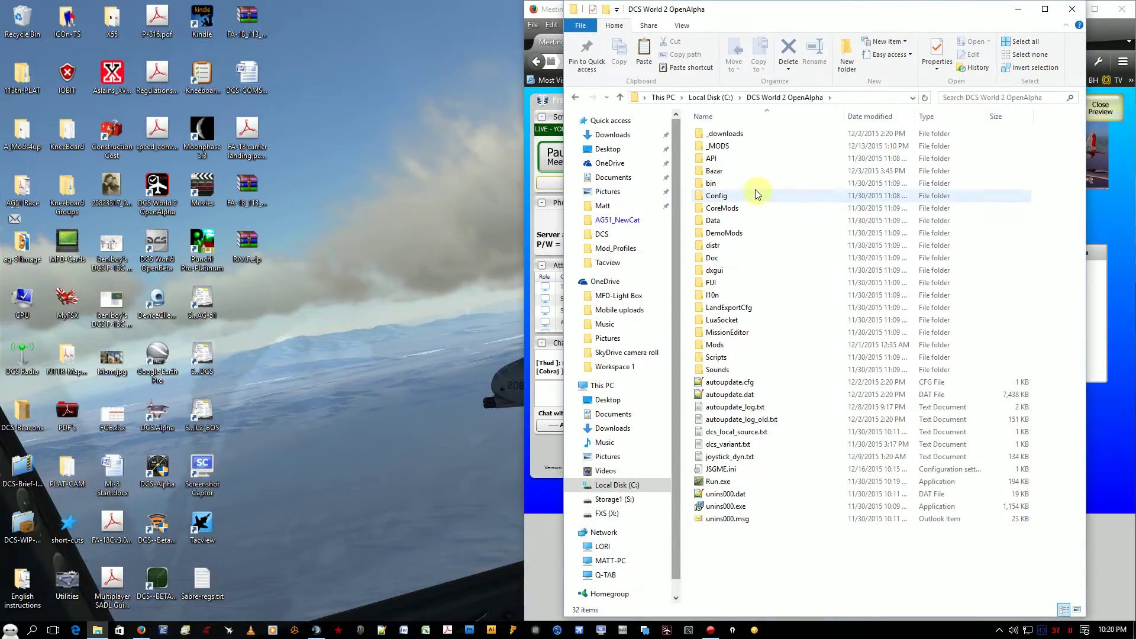
double_click(716, 146)
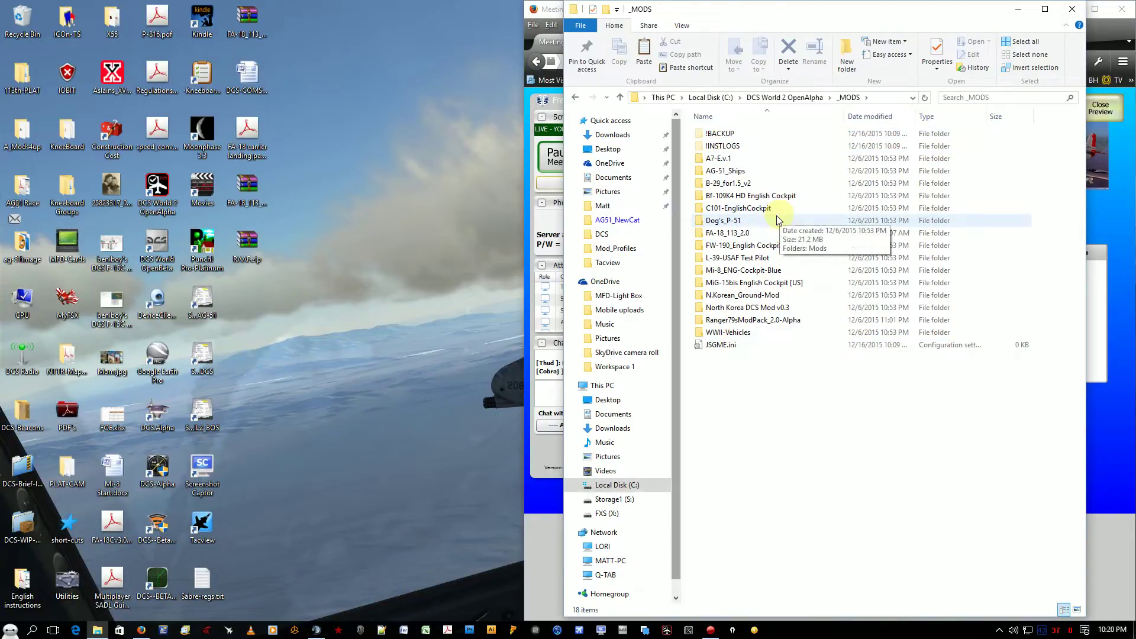
double_click(703, 334)
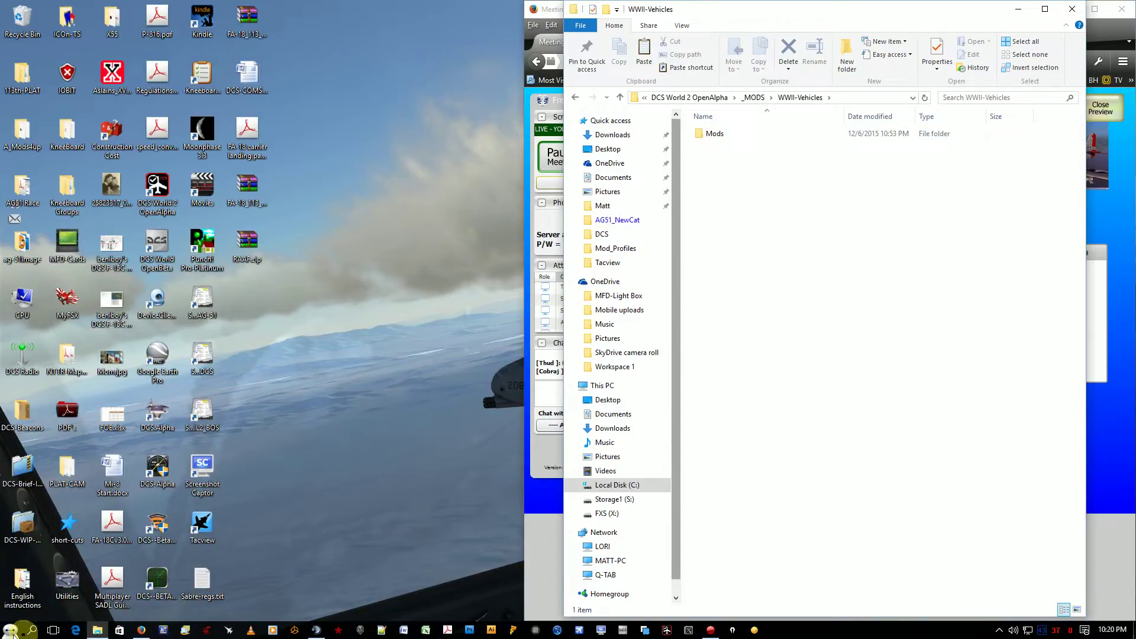
- Open the DCS World 2 OpenAlpha folder from Local Disk (C:) in a second window and place it beside the WWII-Vehicles window
left_click(98, 630)
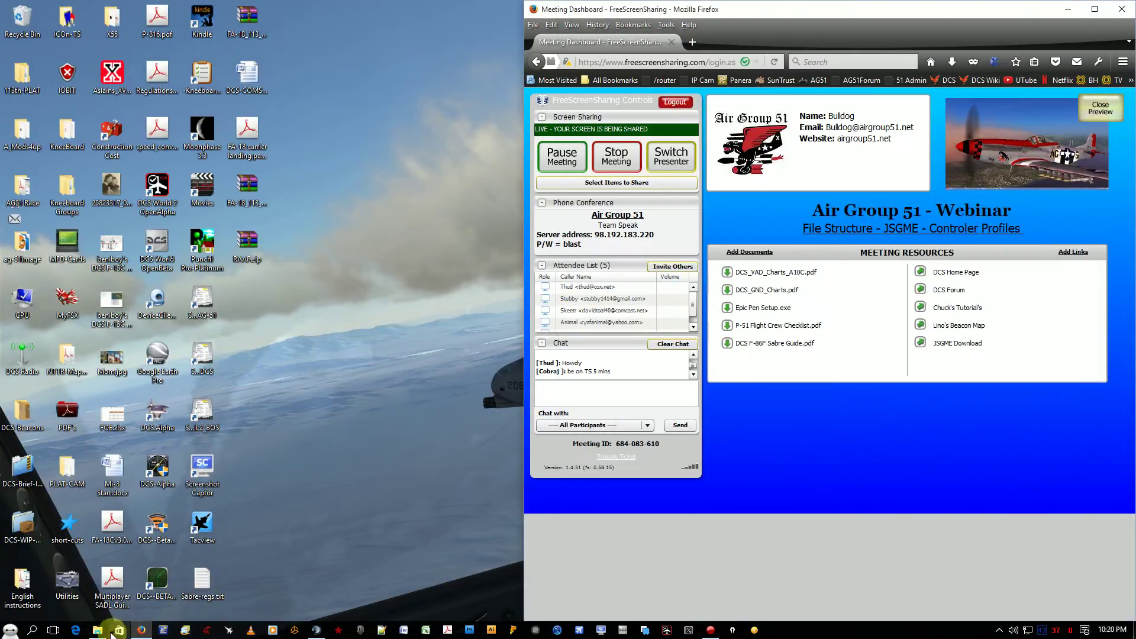
left_click(99, 631)
left_click(11, 630)
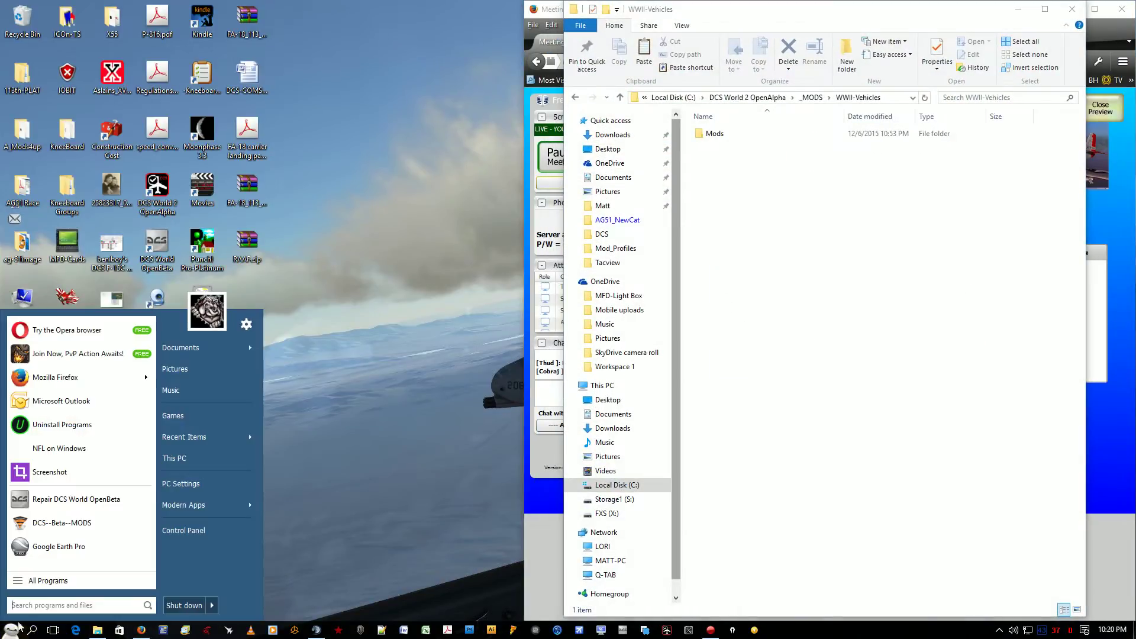
left_click(188, 460)
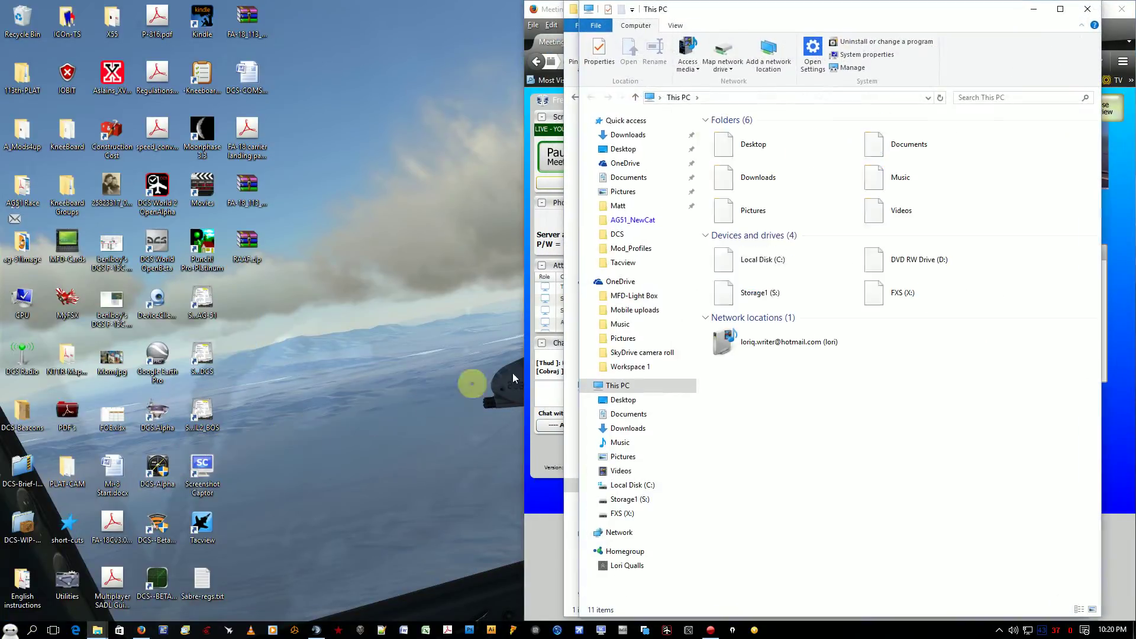
double_click(777, 264)
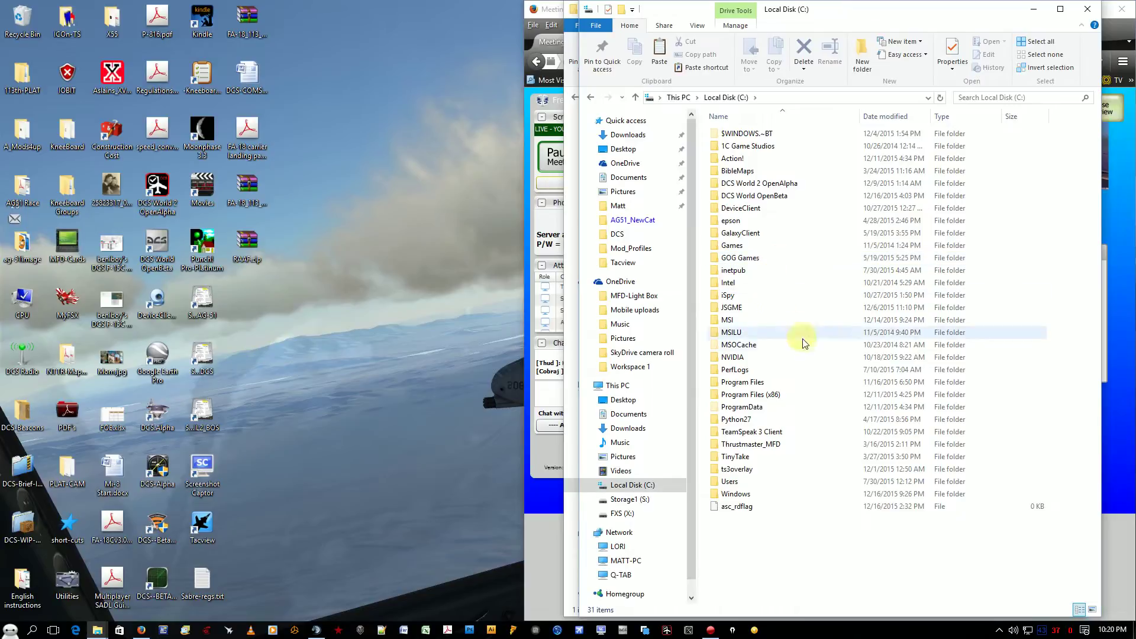
double_click(779, 185)
left_click_drag(911, 18, 364, 22)
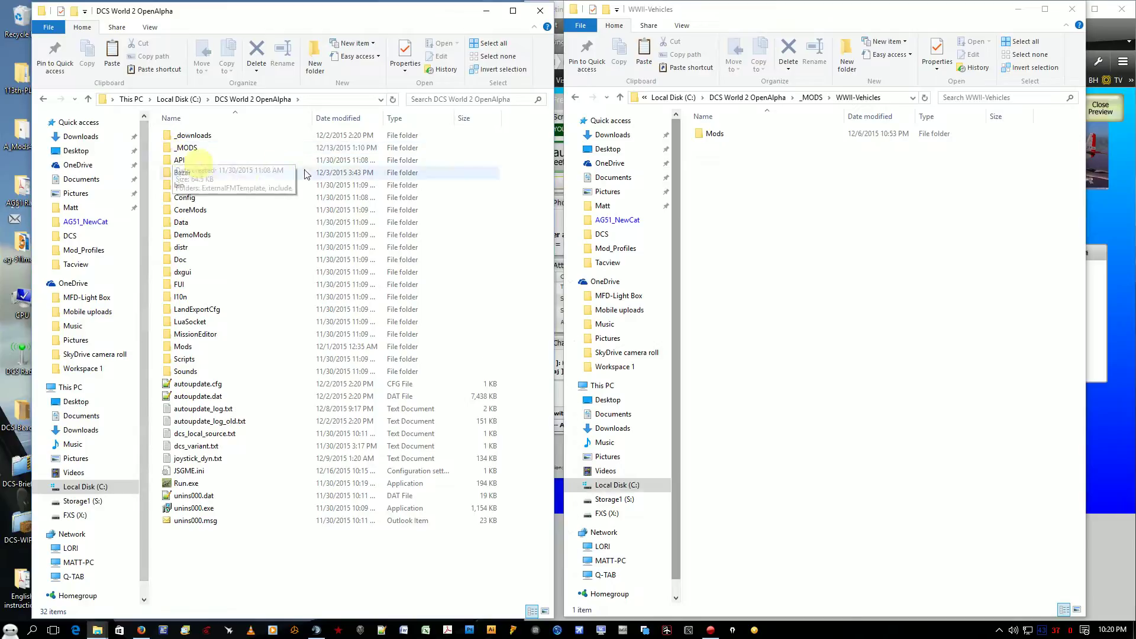
- Return to the _MODS folder, reopen WWII-Vehicles, and go through its Mods folder into the tech folder
left_click(575, 97)
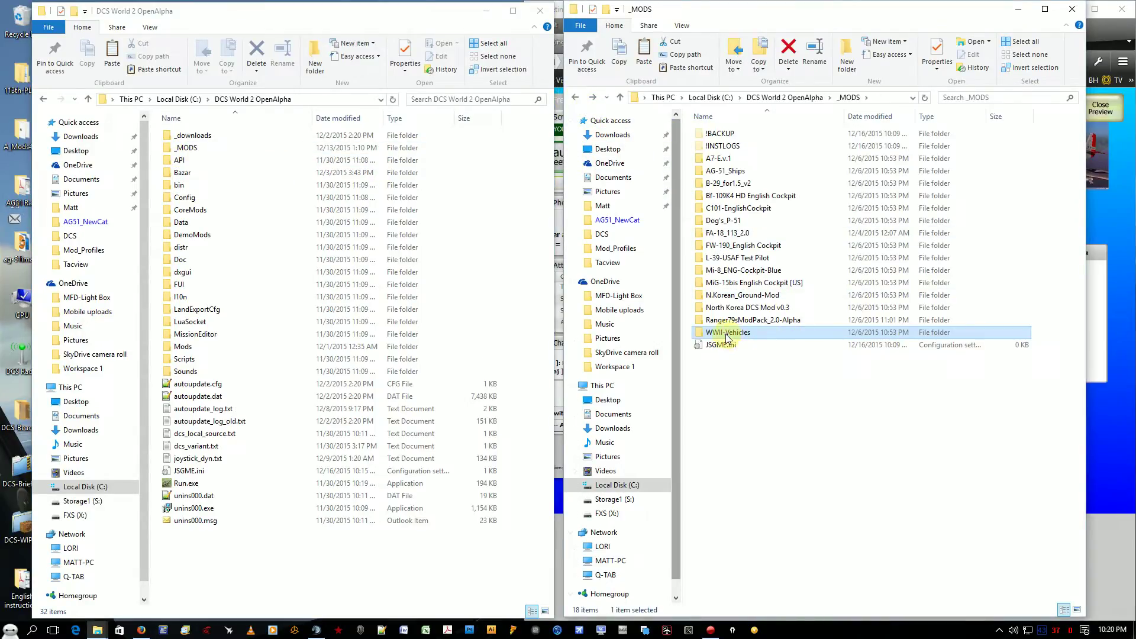
double_click(727, 333)
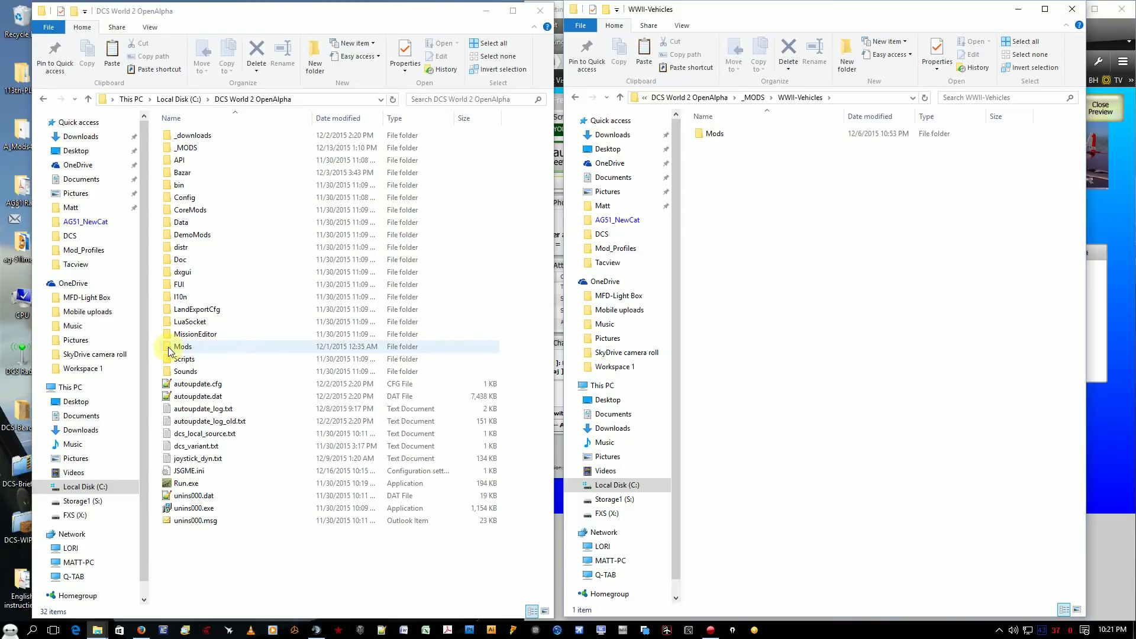
left_click(701, 136)
double_click(700, 138)
double_click(702, 136)
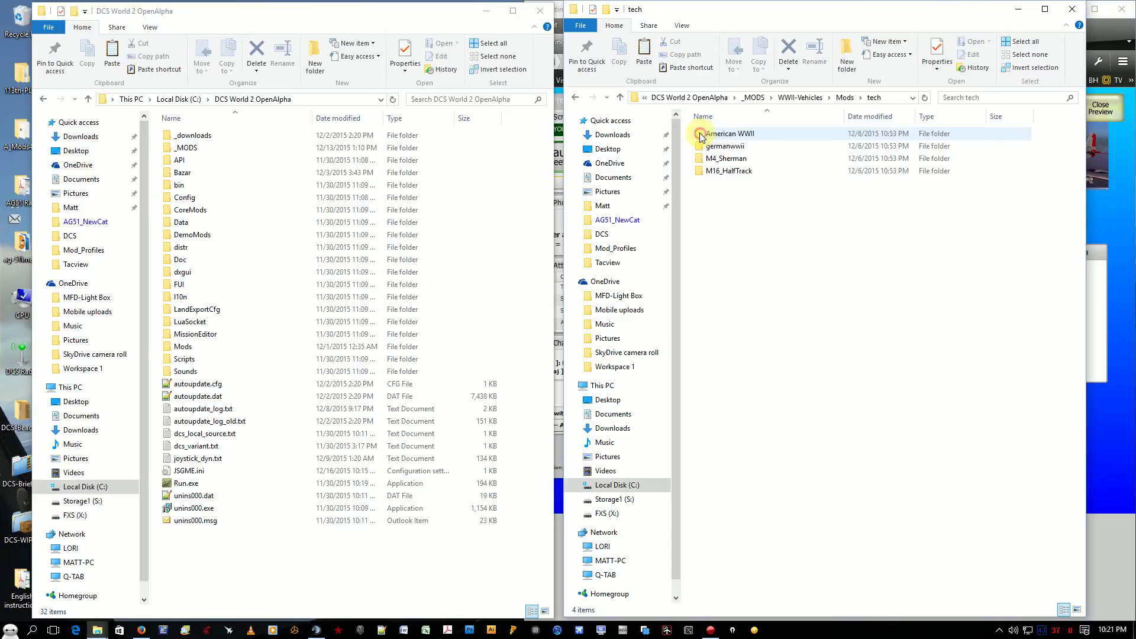